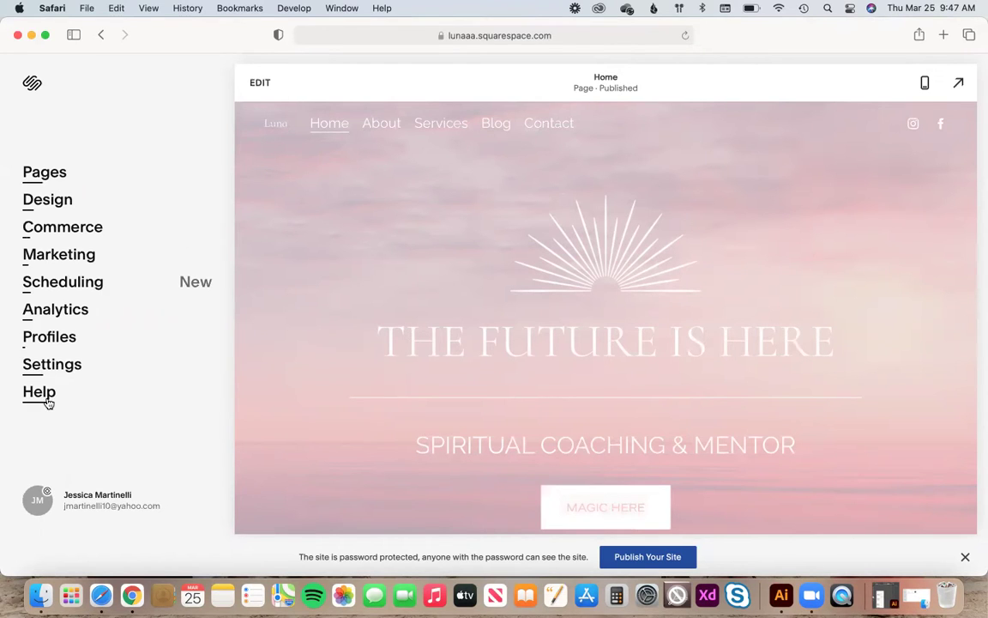
Check which page types can be added to the Not Linked section, and open the Home page for editing.
left_click(44, 176)
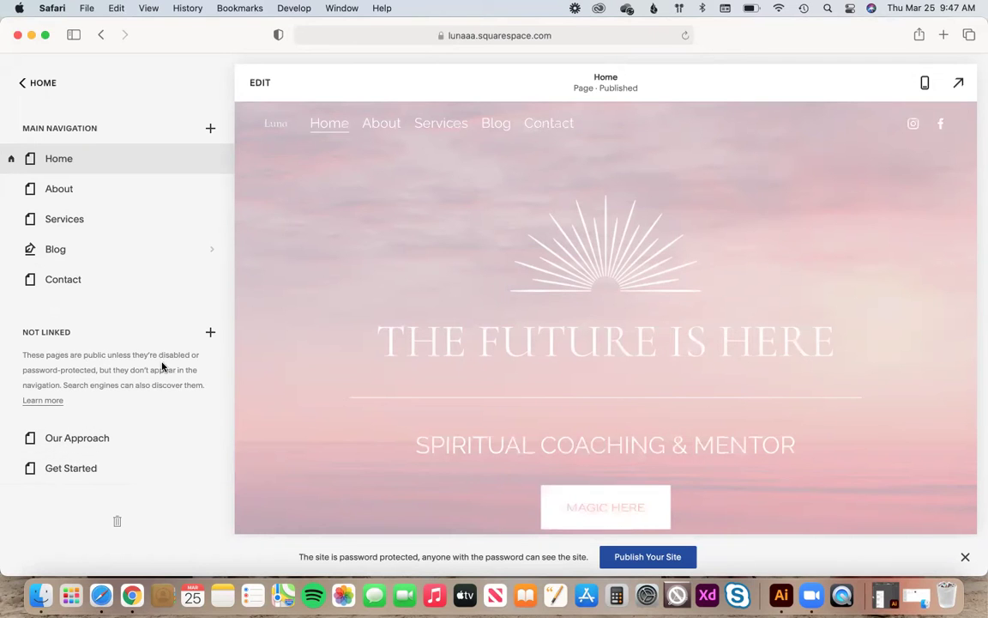
left_click(212, 335)
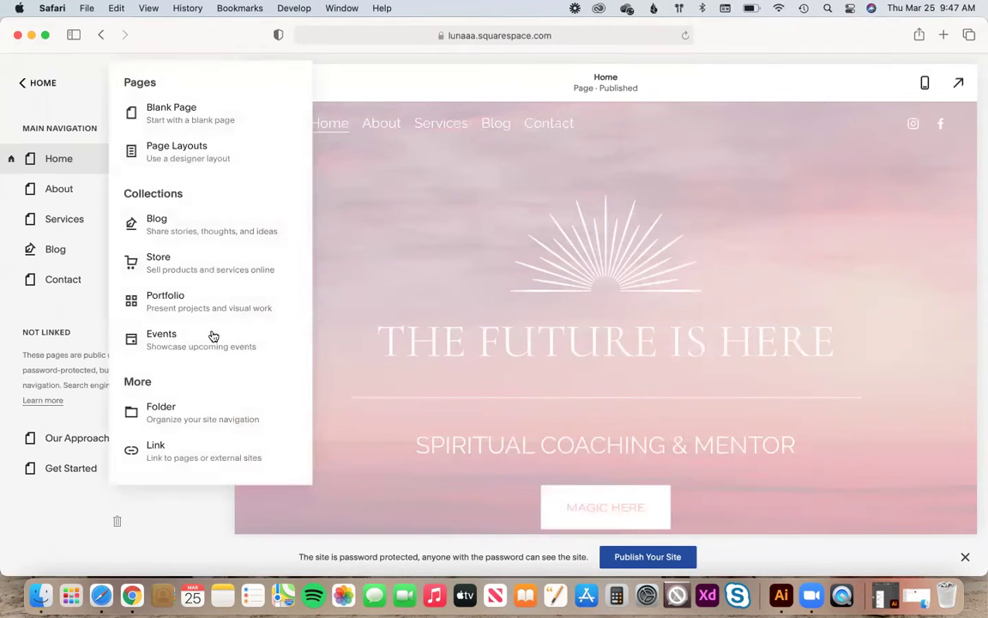
left_click(77, 352)
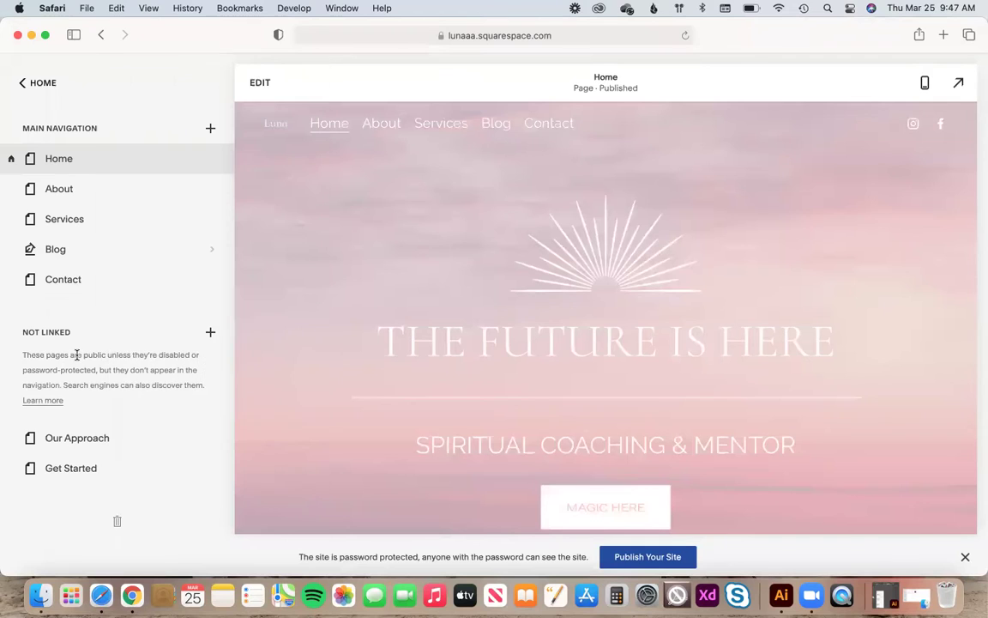
mouse_move(70, 452)
left_mouse_down()
mouse_move(73, 316)
mouse_move(69, 444)
left_mouse_up()
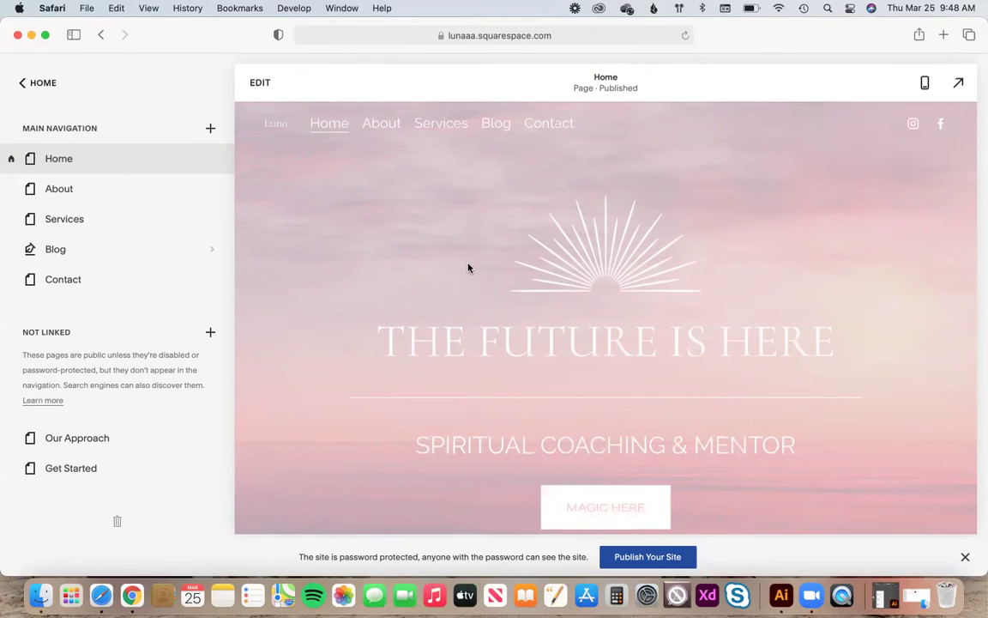
left_click(260, 83)
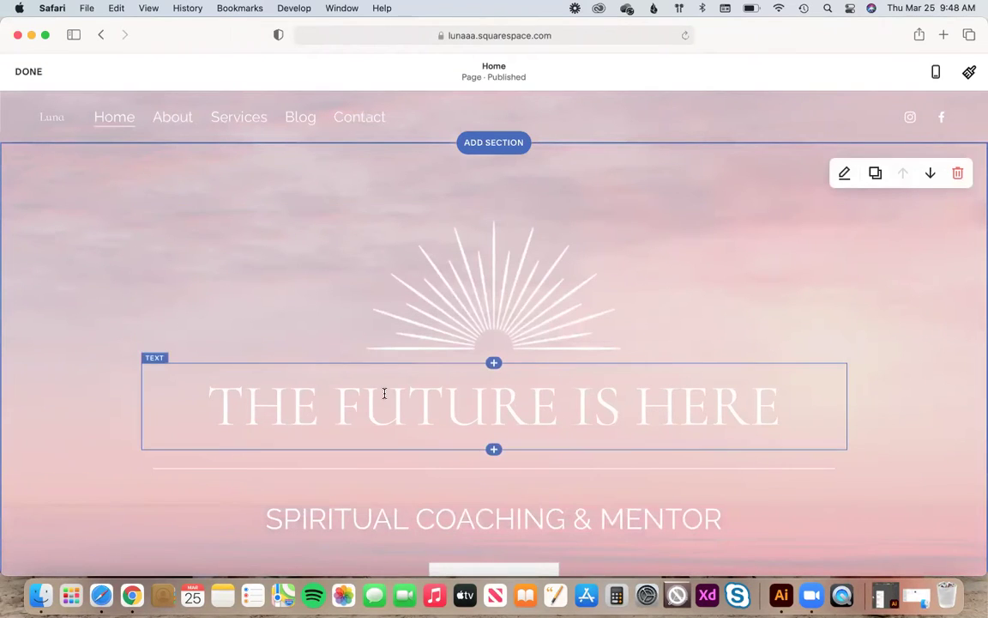
Replace the banner heading "THE FUTURE IS HERE" with "Hello".
scroll(386, 405, "down", 2)
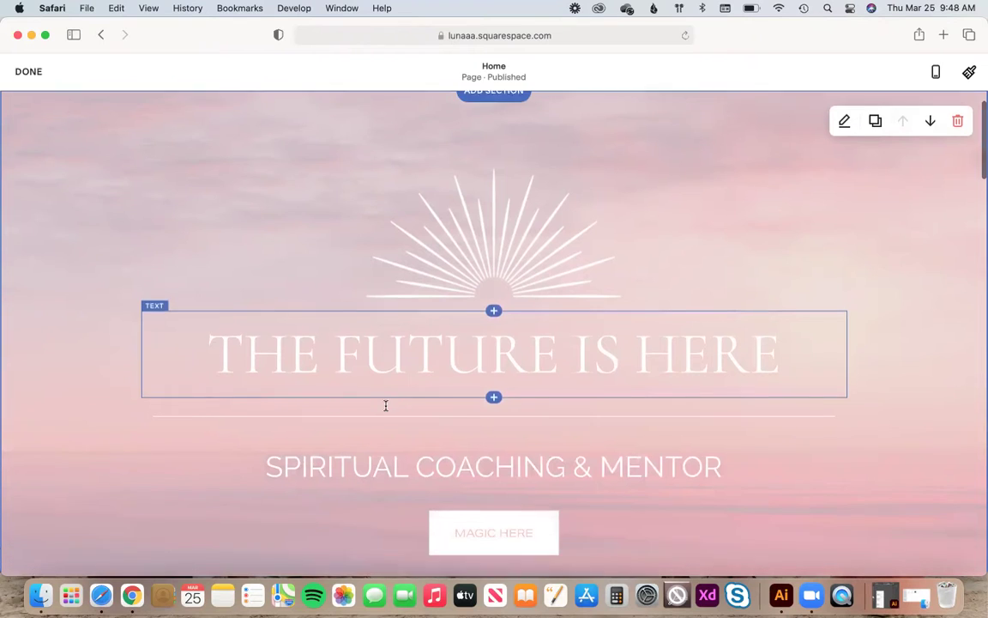
triple_click(398, 348)
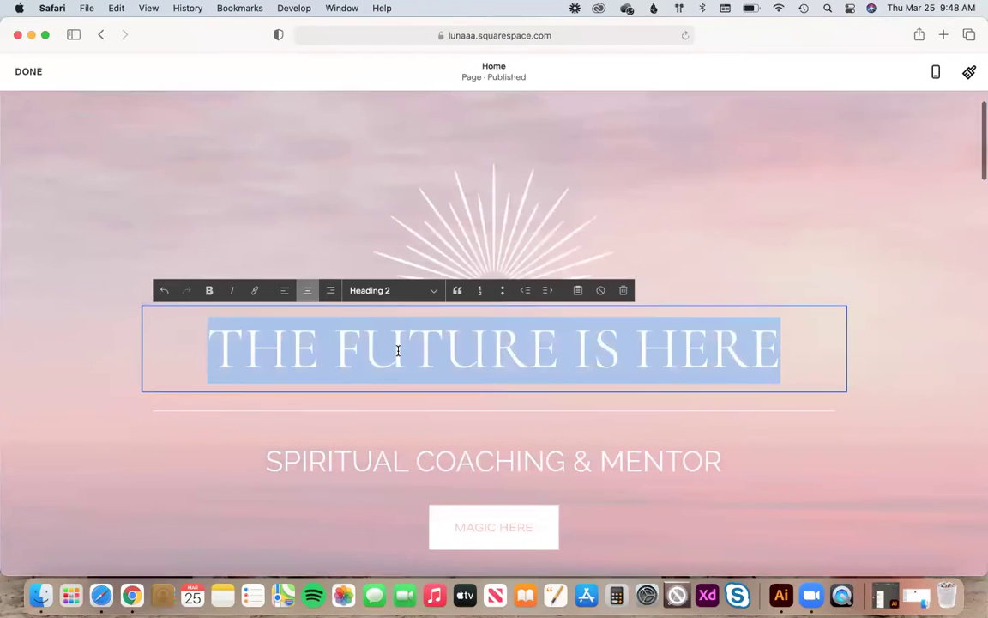
left_click(452, 351)
left_click_drag(794, 344, 195, 338)
type("O")
key("BackSpace")
type("Hello")
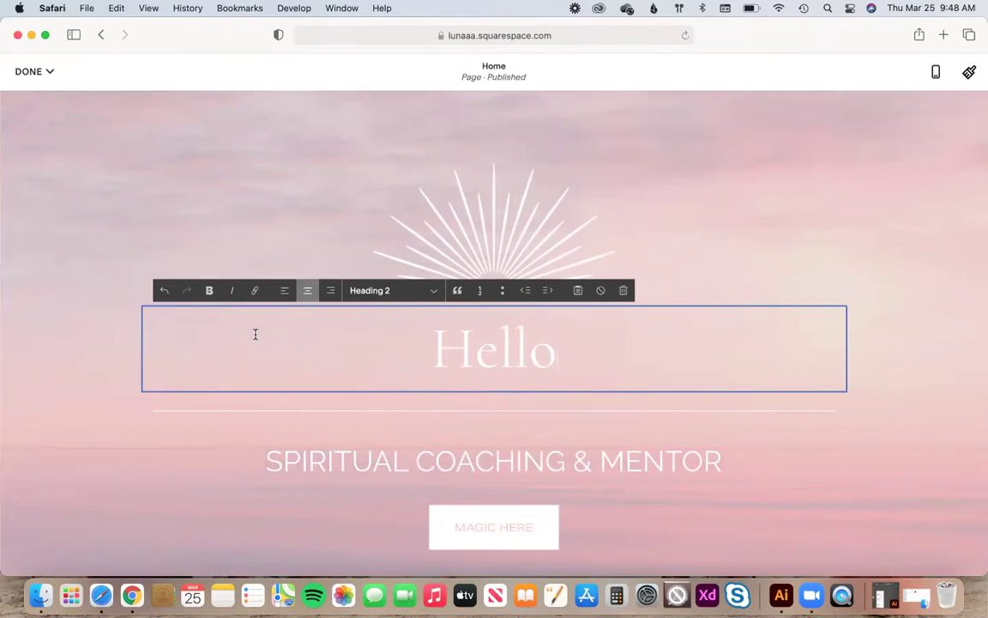
left_click(435, 407)
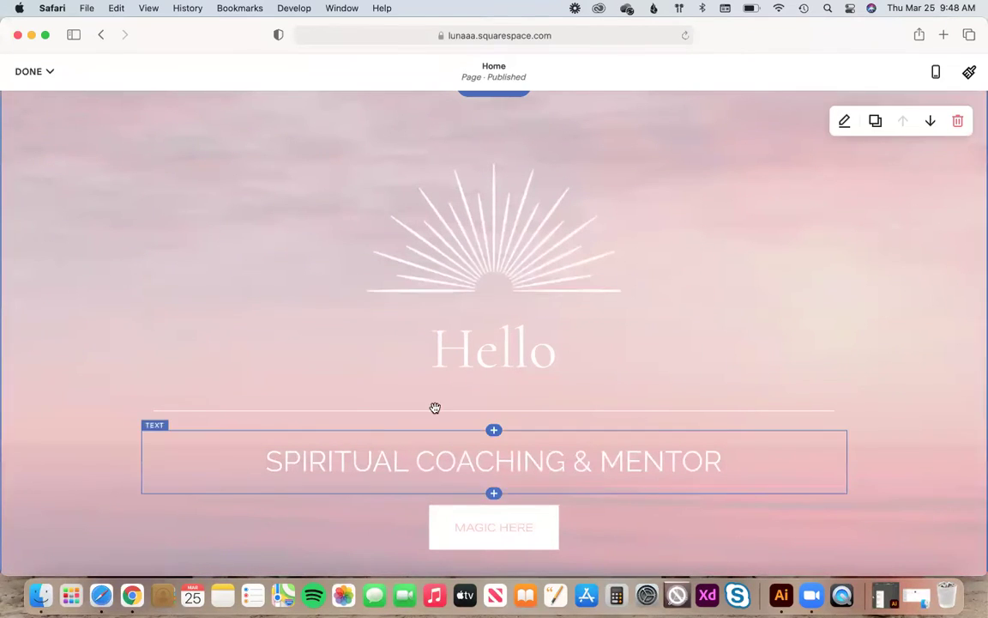
Undo the text change in the banner heading.
left_click(467, 374)
key("super+z")
key("super+z")
key("super+z")
key("super+z")
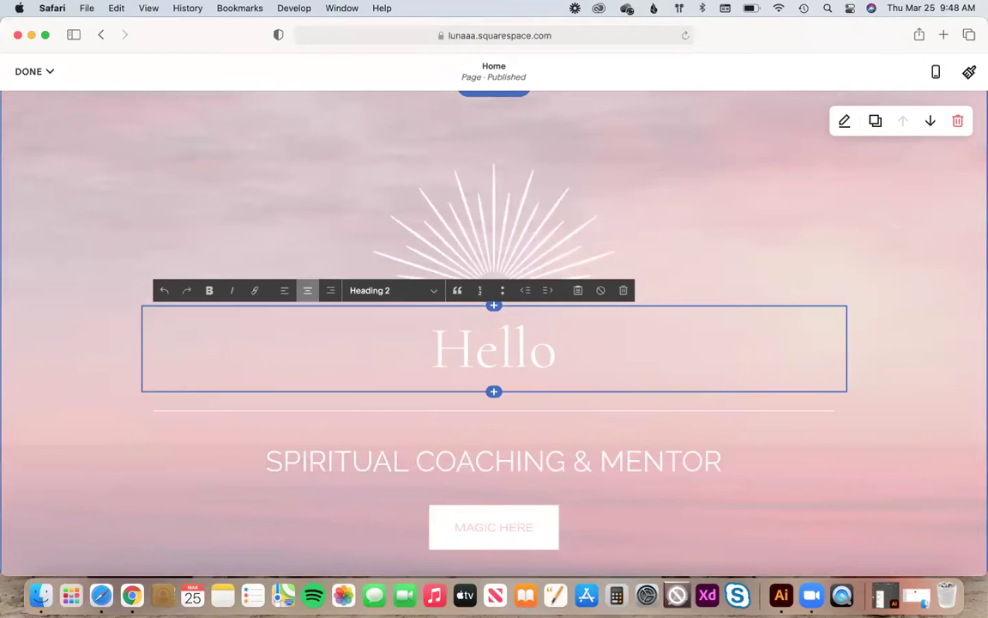
left_click(468, 360)
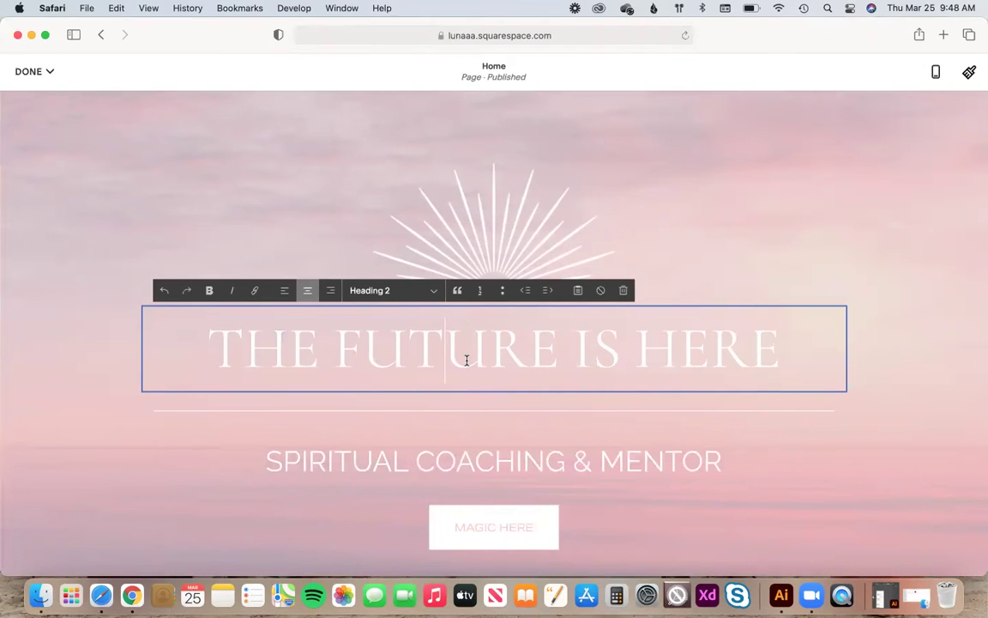
Examine the text formatting options for the "SPIRITUAL COACHING & MENTOR" subtitle.
left_click(411, 459)
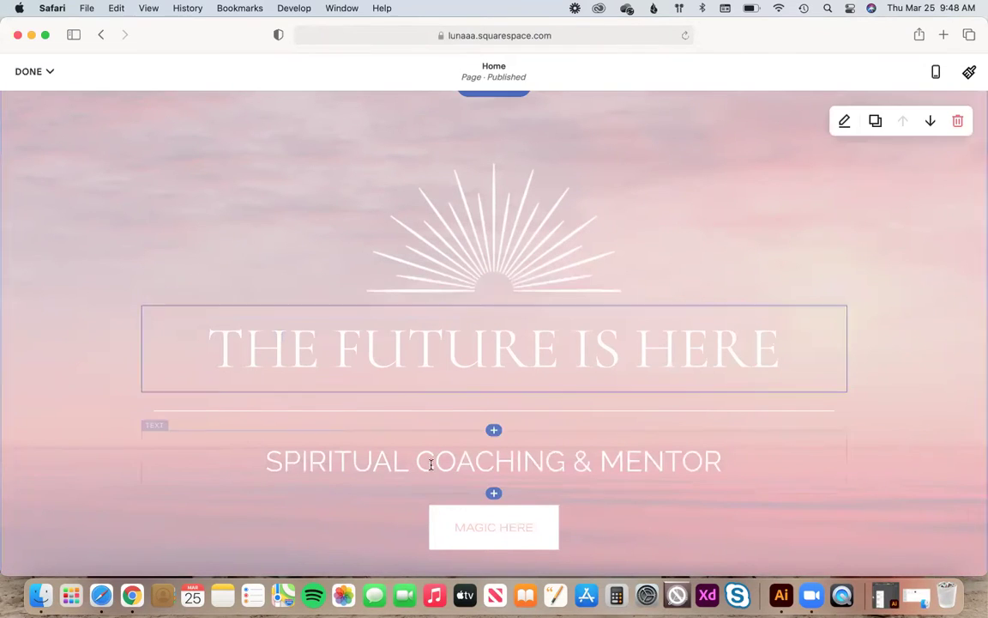
double_click(411, 458)
triple_click(412, 458)
scroll(412, 458, "down", 3)
left_click(387, 444)
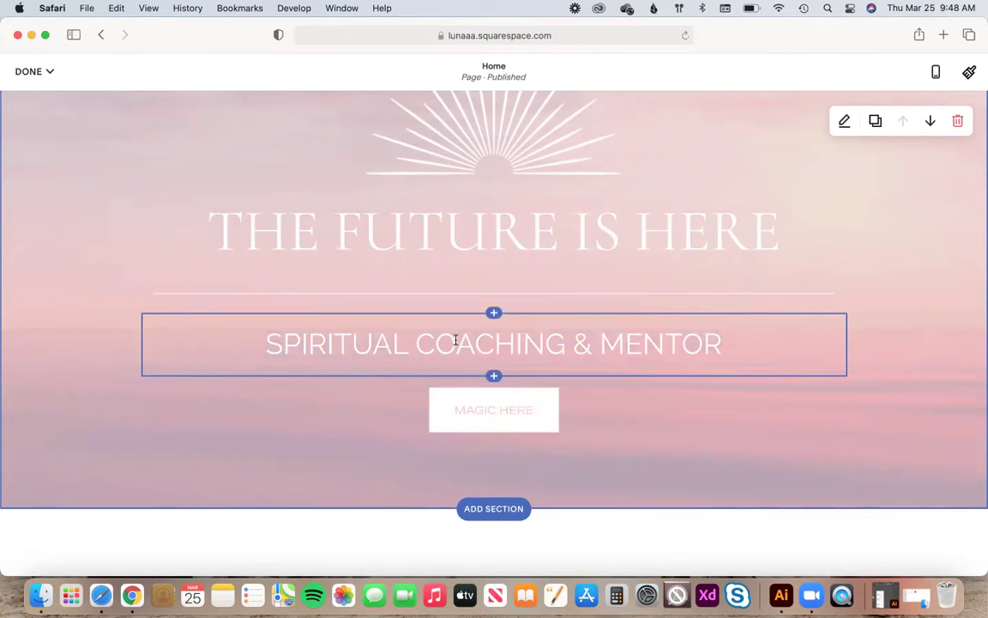
left_click_drag(456, 341, 591, 341)
left_click(576, 342)
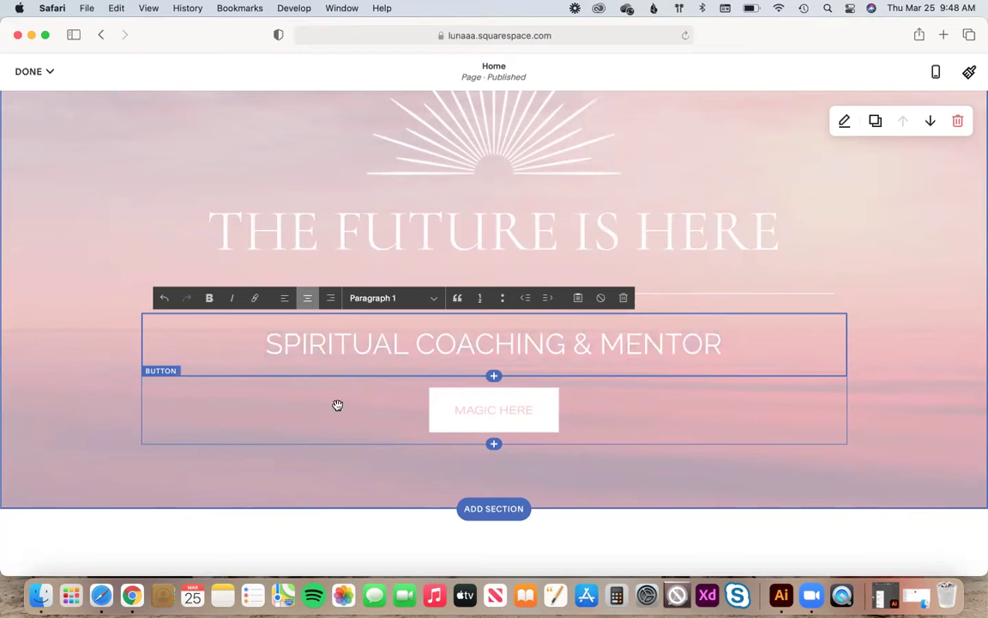
Link the MAGIC HERE button to the site's Contact page and save the link.
left_click(296, 403)
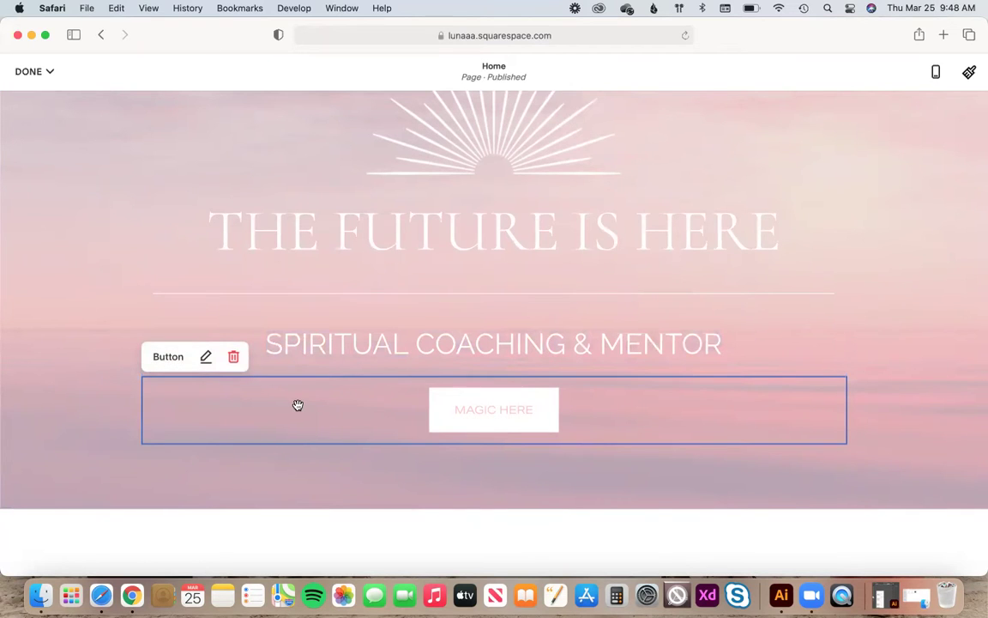
left_click(206, 358)
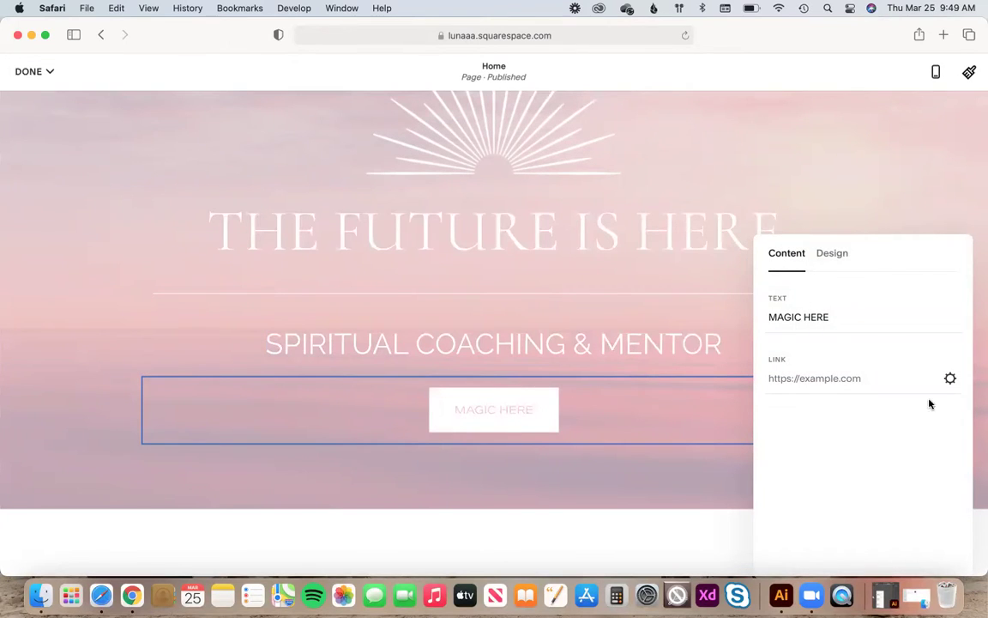
left_click(834, 317)
left_click_drag(831, 317, 759, 314)
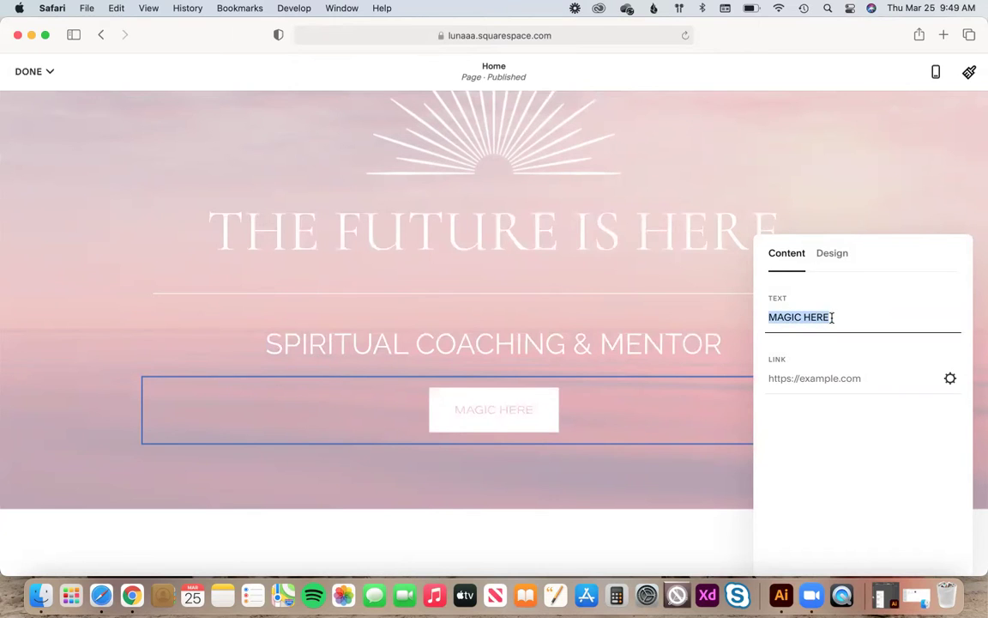
left_click(810, 380)
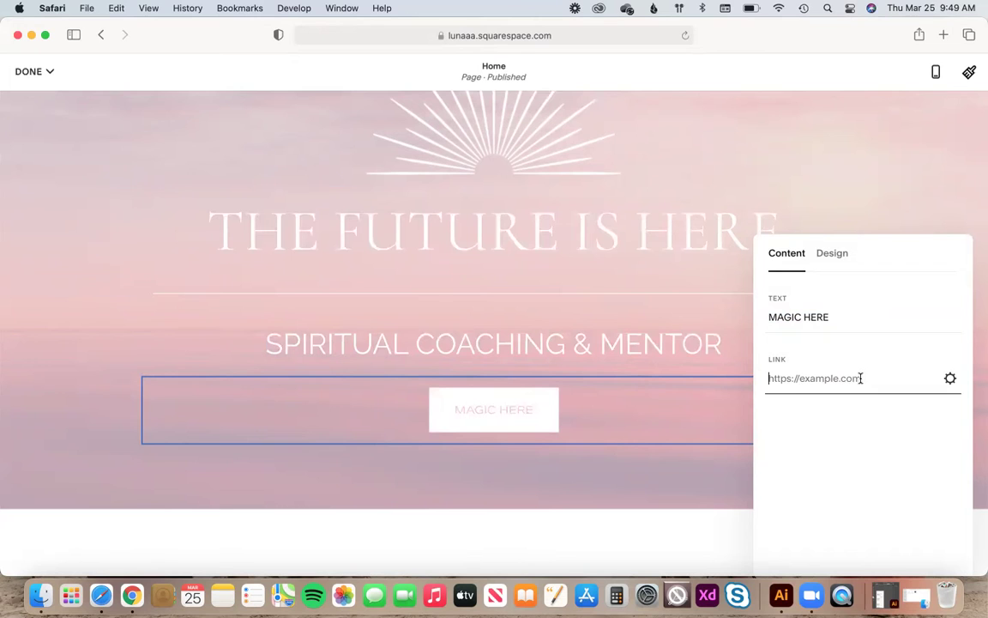
left_click(950, 380)
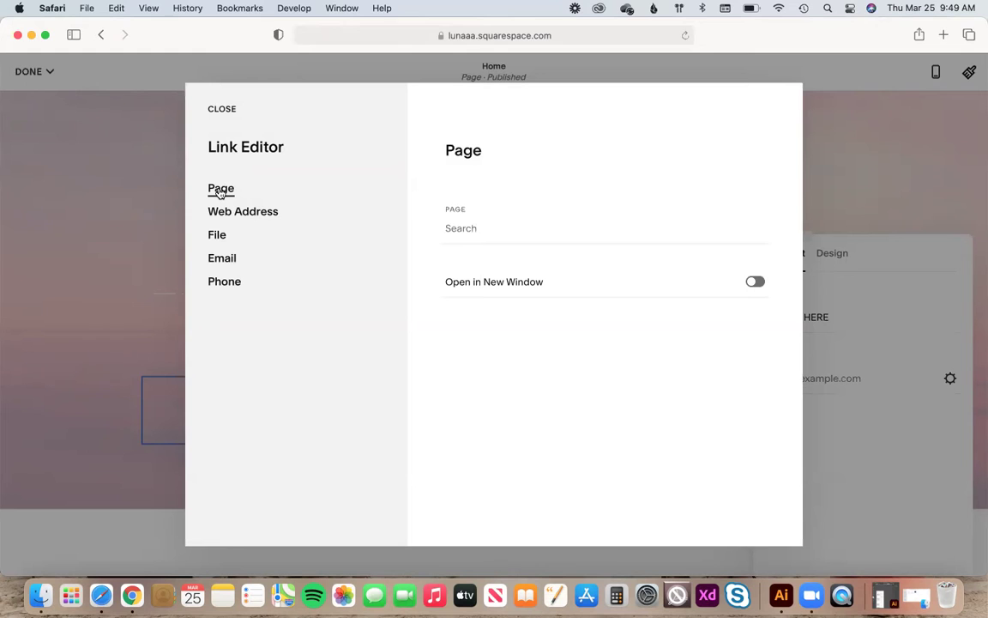
left_click(456, 229)
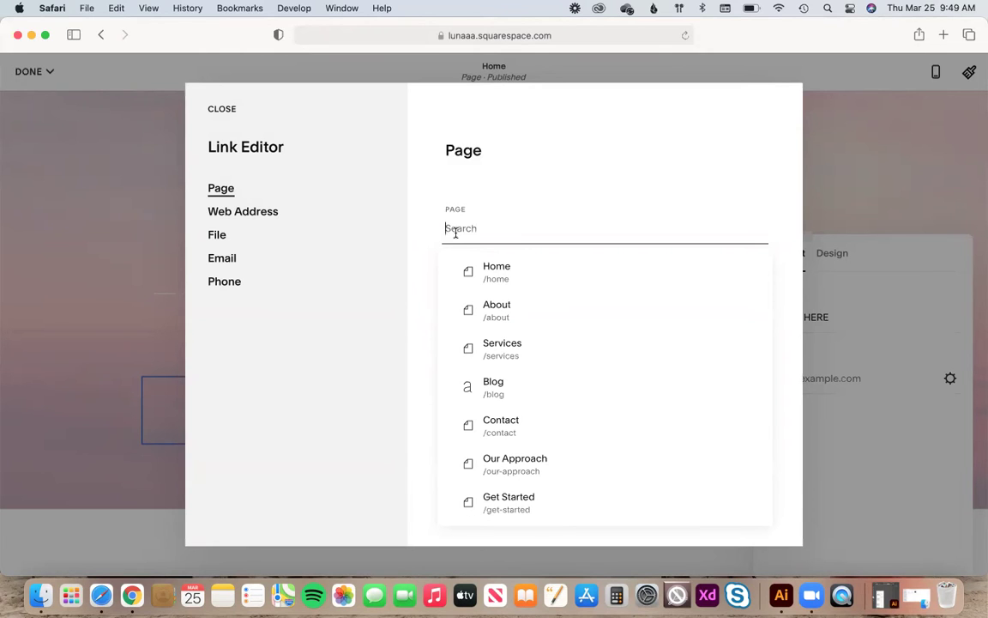
left_click(503, 425)
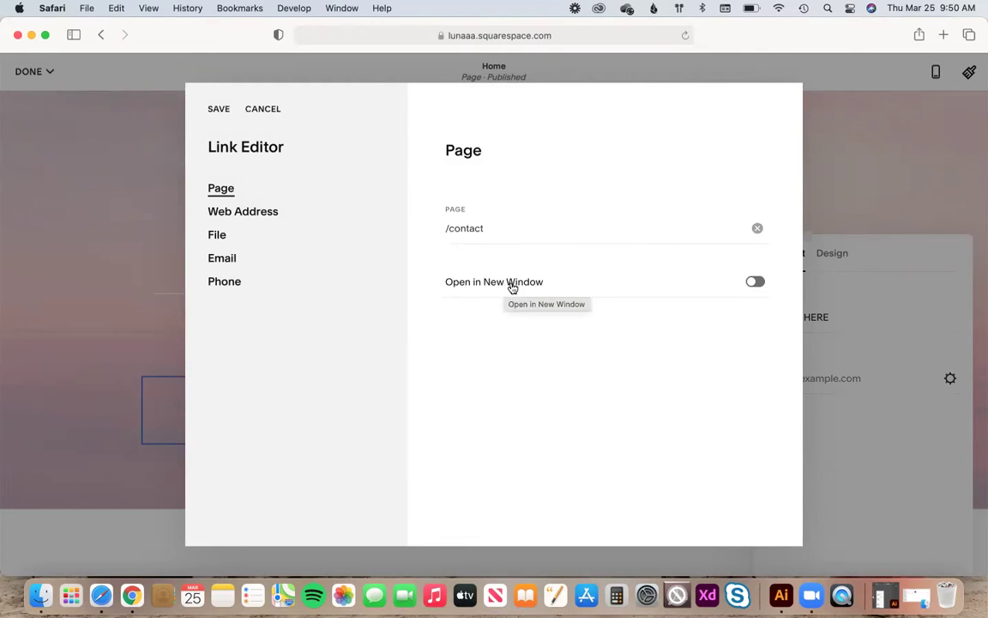
left_click(755, 282)
left_click(755, 282)
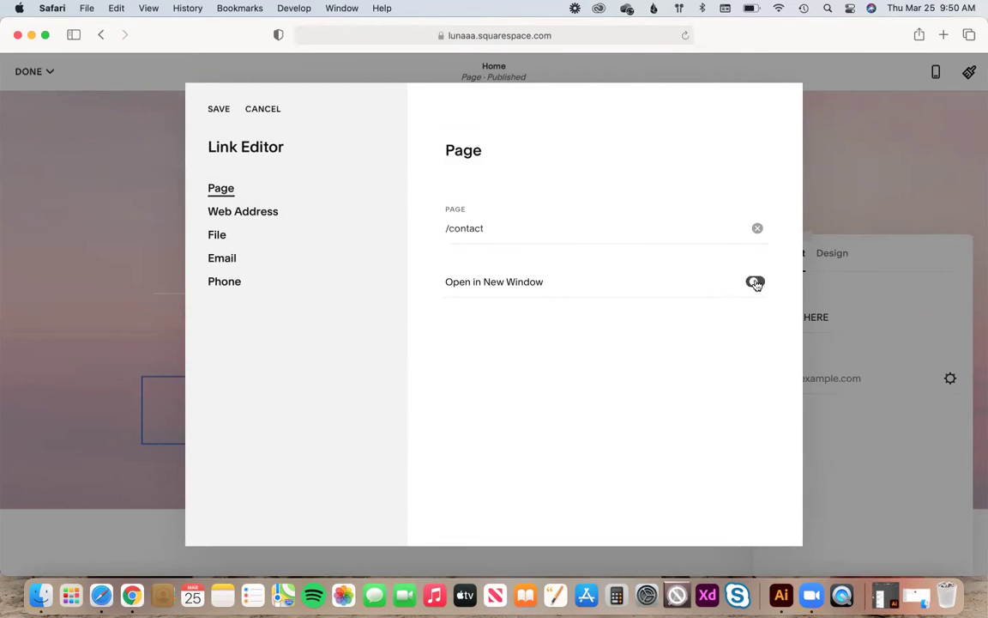
left_click(220, 118)
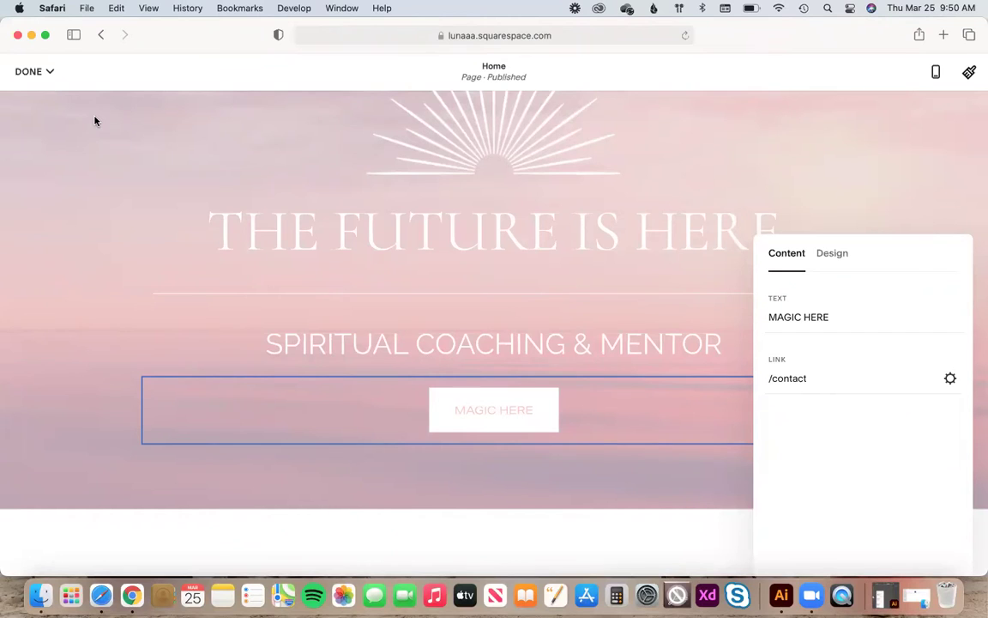
Save the Home page edits and check the banner in the page preview.
left_click(33, 72)
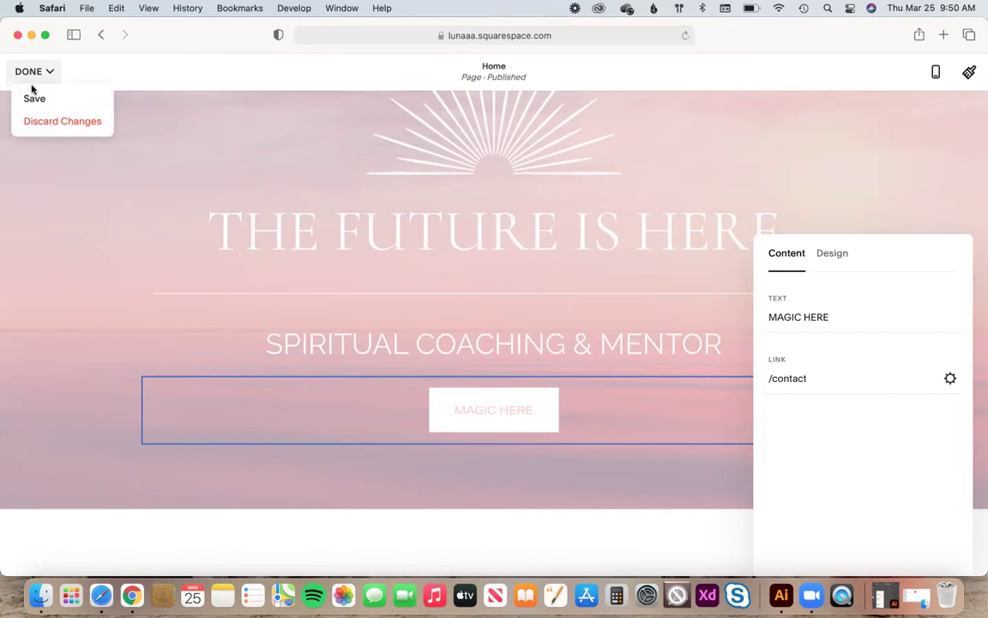
left_click(34, 99)
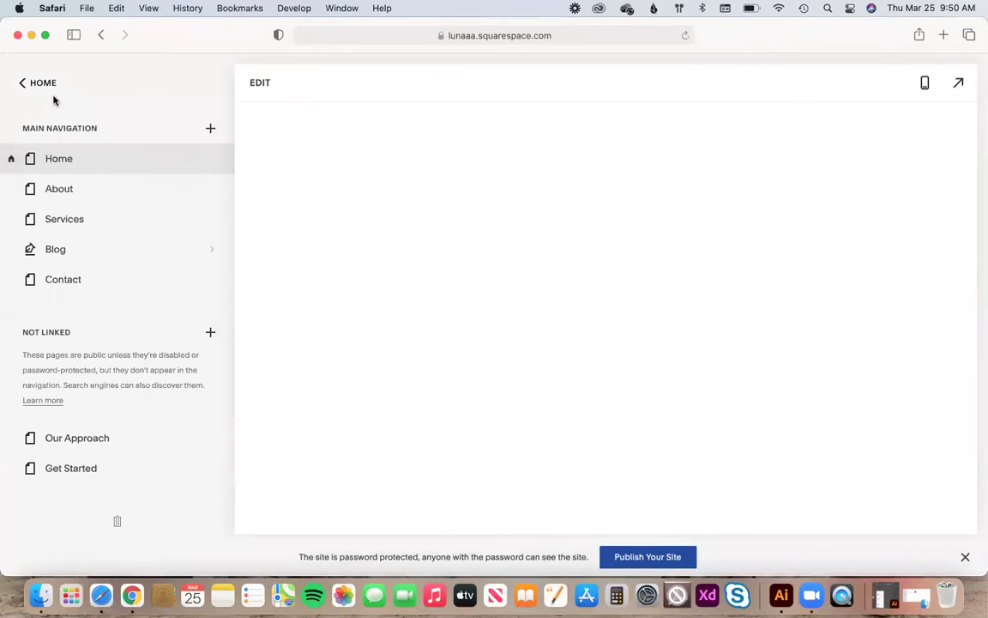
scroll(416, 366, "down", 4)
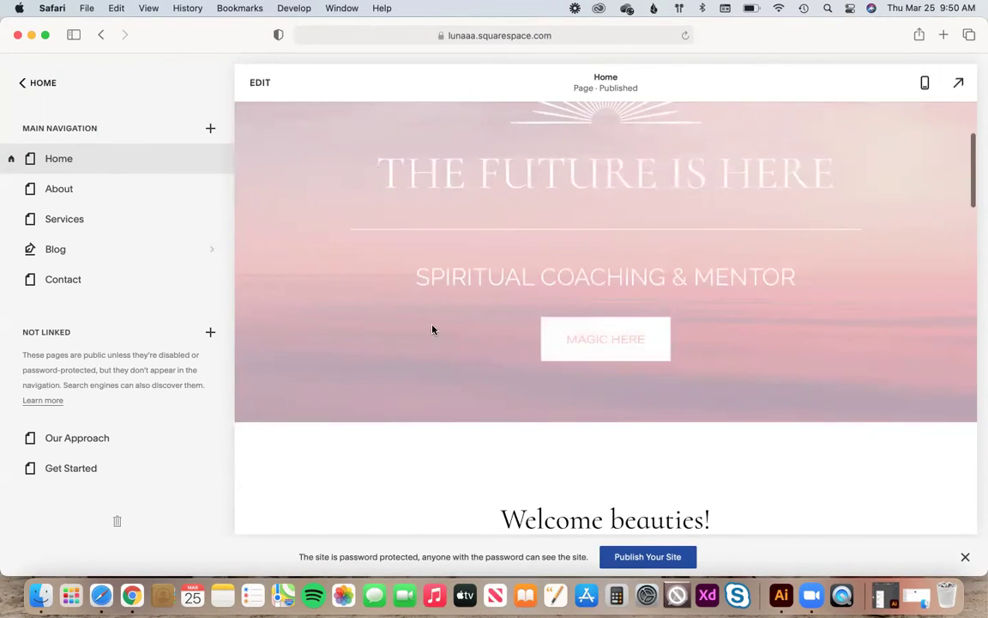
Reopen the Home page for editing and look through its sections from the banner down to the Blog section.
left_click(254, 92)
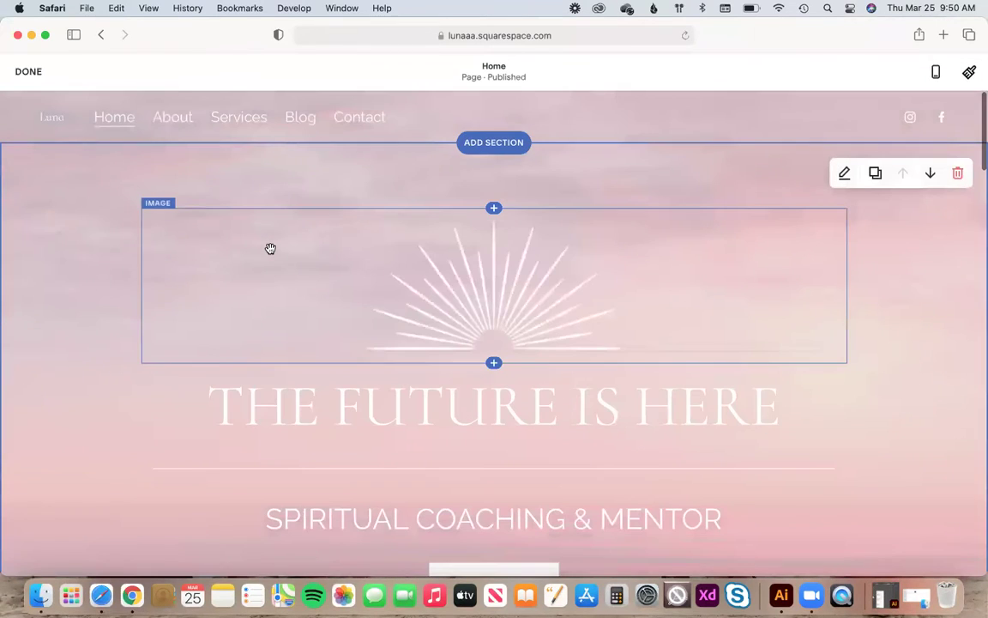
scroll(271, 249, "down", 8)
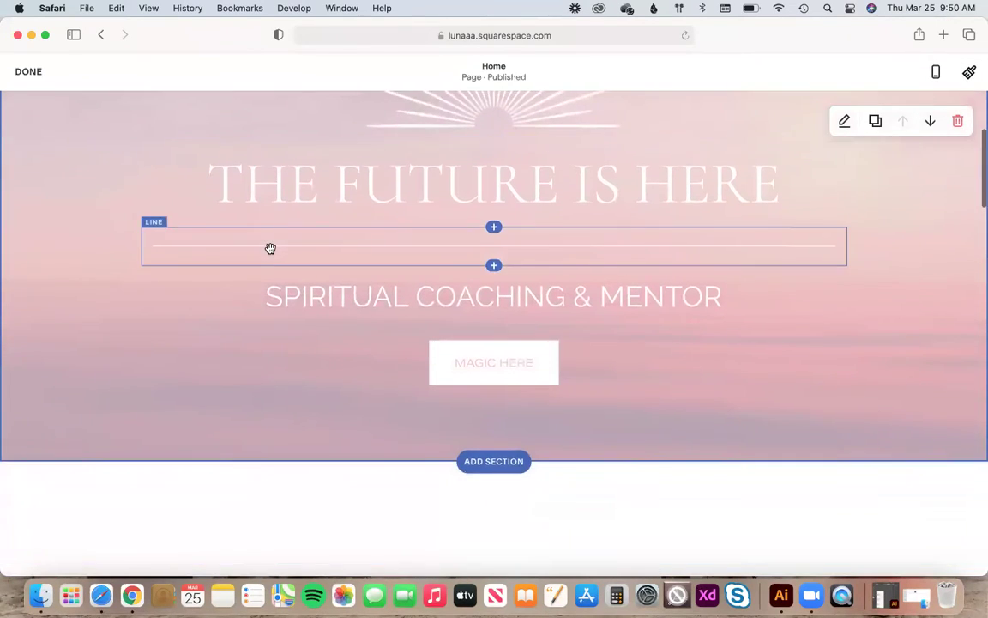
scroll(270, 248, "down", 7)
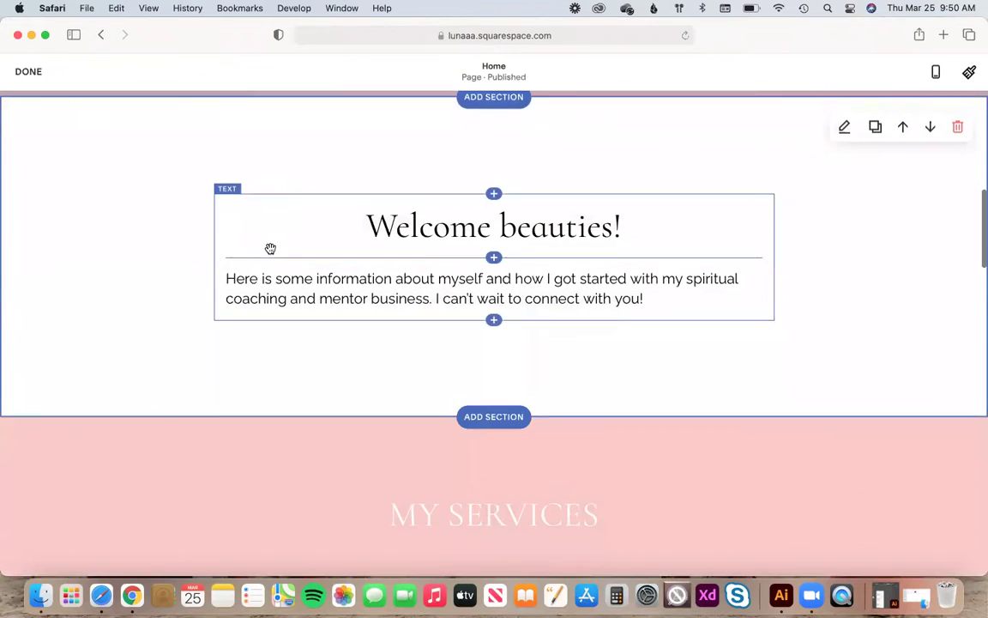
scroll(270, 251, "down", 5)
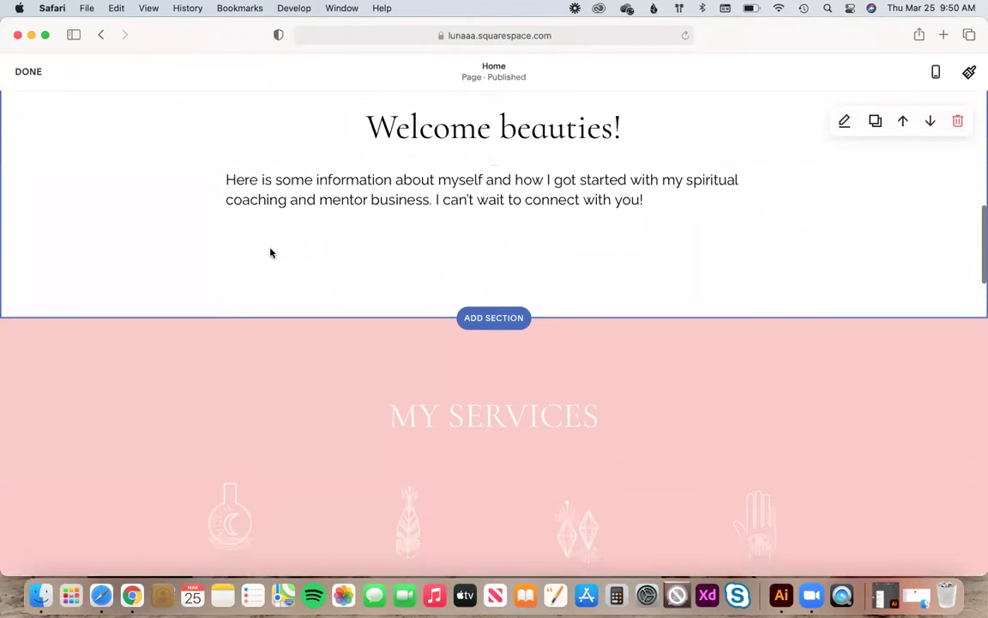
scroll(270, 251, "down", 5)
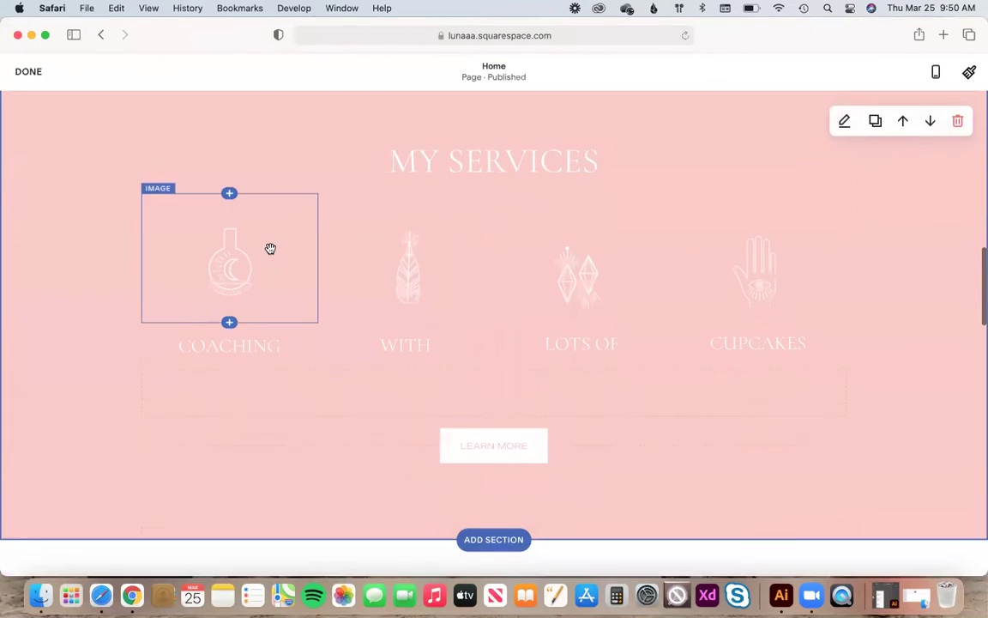
left_click_drag(203, 330, 282, 332)
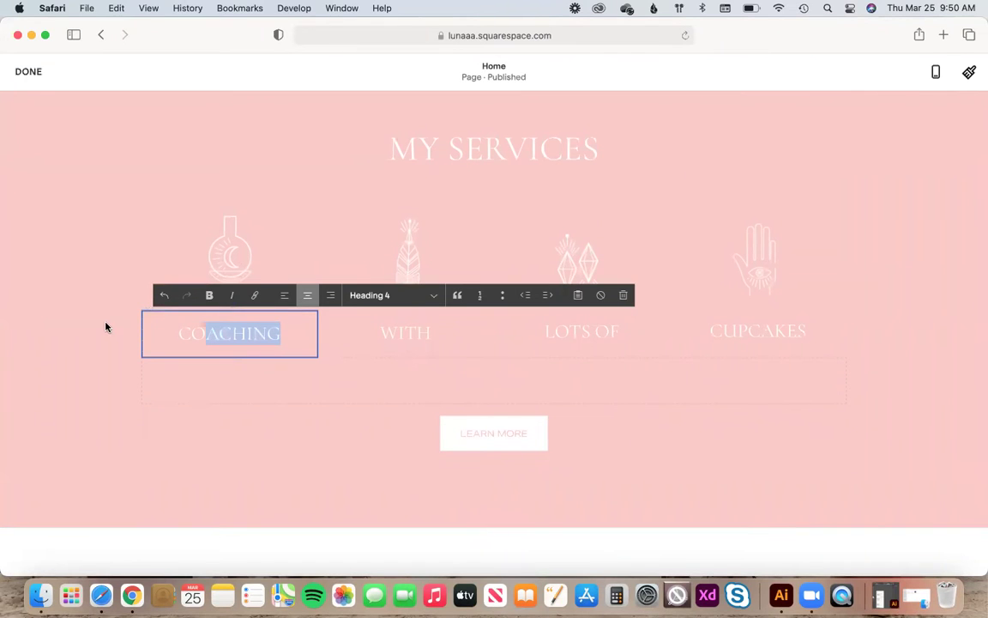
left_click(106, 327)
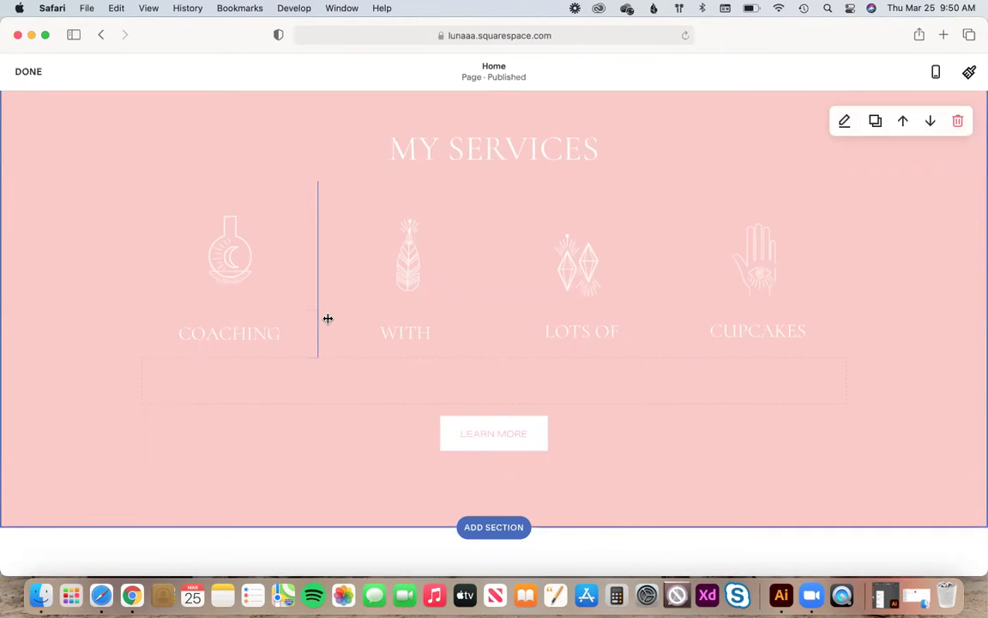
scroll(327, 318, "down", 5)
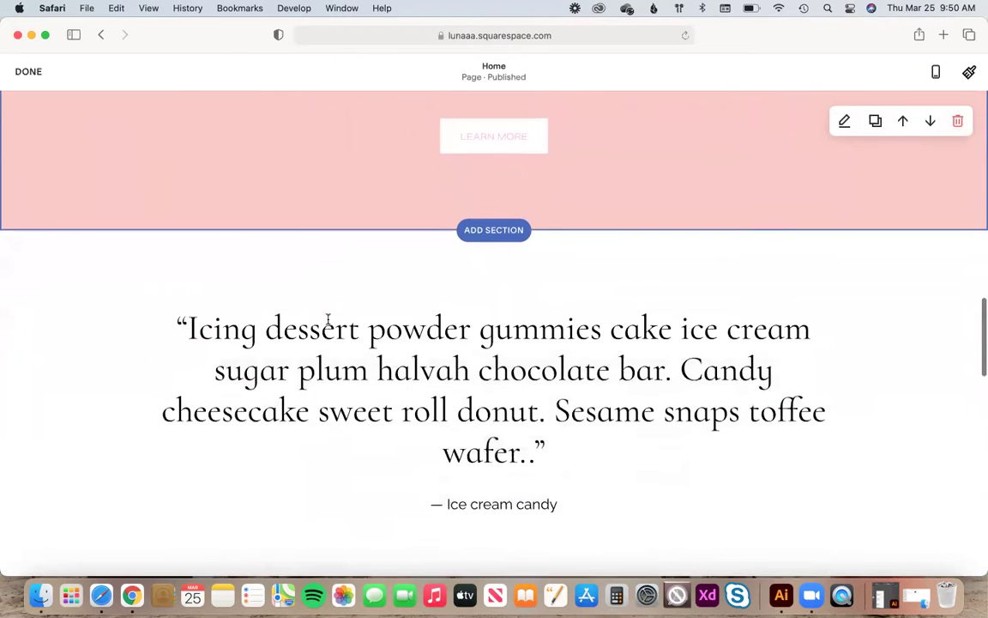
scroll(328, 318, "down", 5)
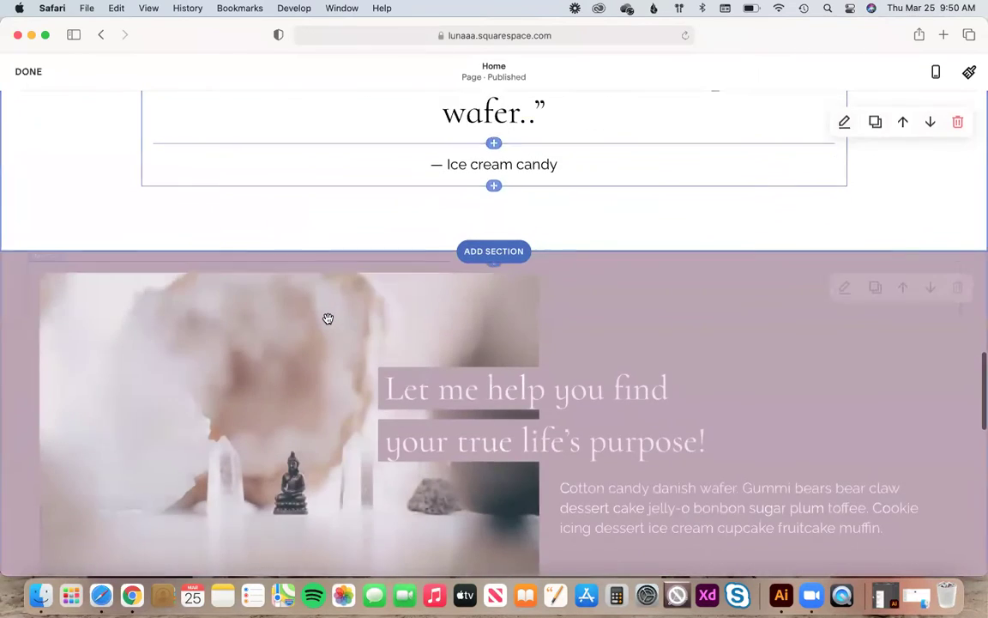
scroll(328, 319, "down", 5)
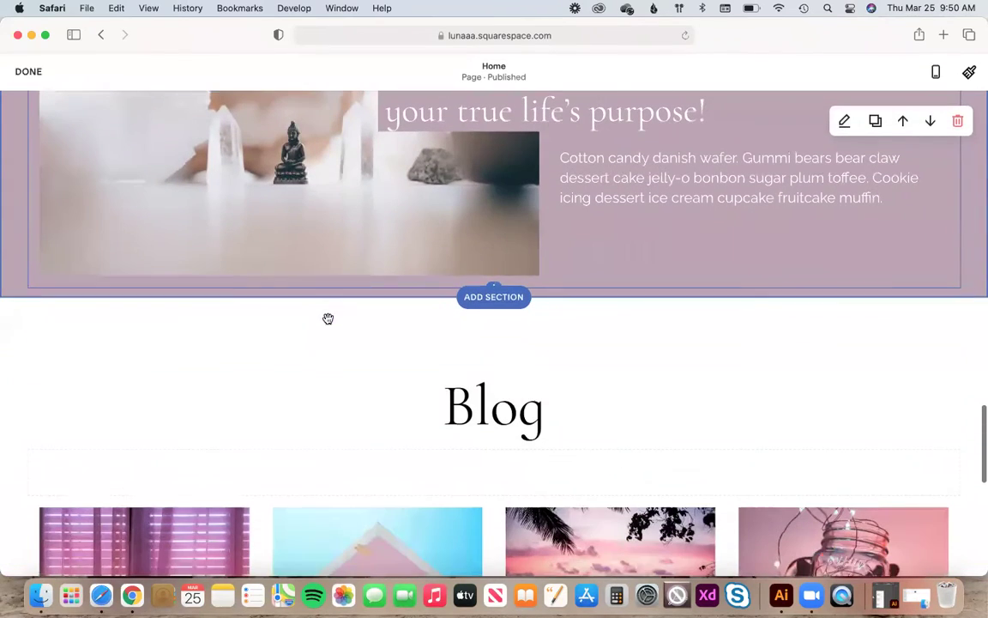
scroll(328, 318, "up", 10)
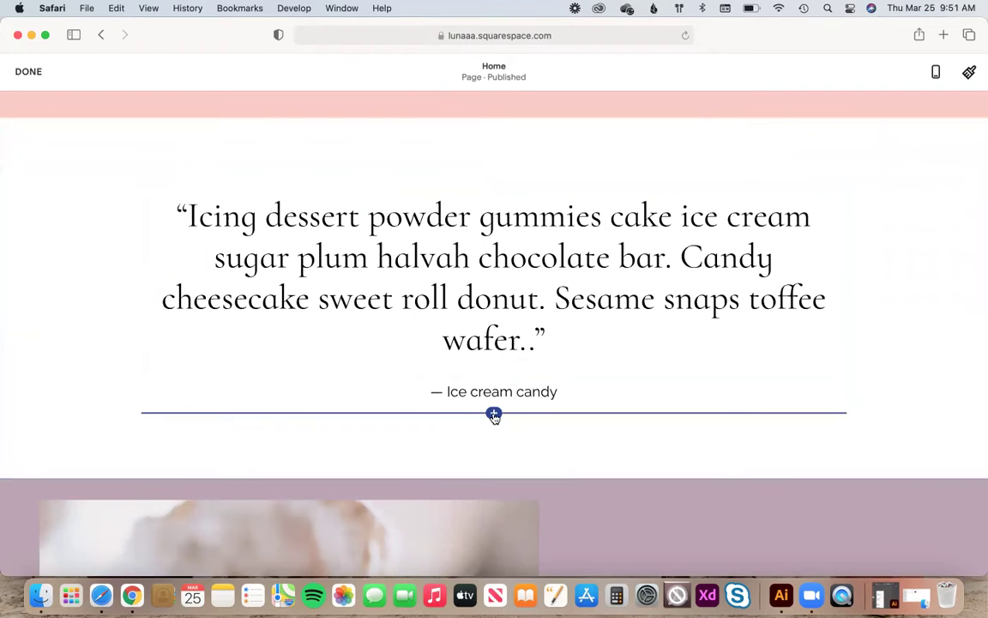
scroll(493, 416, "up", 10)
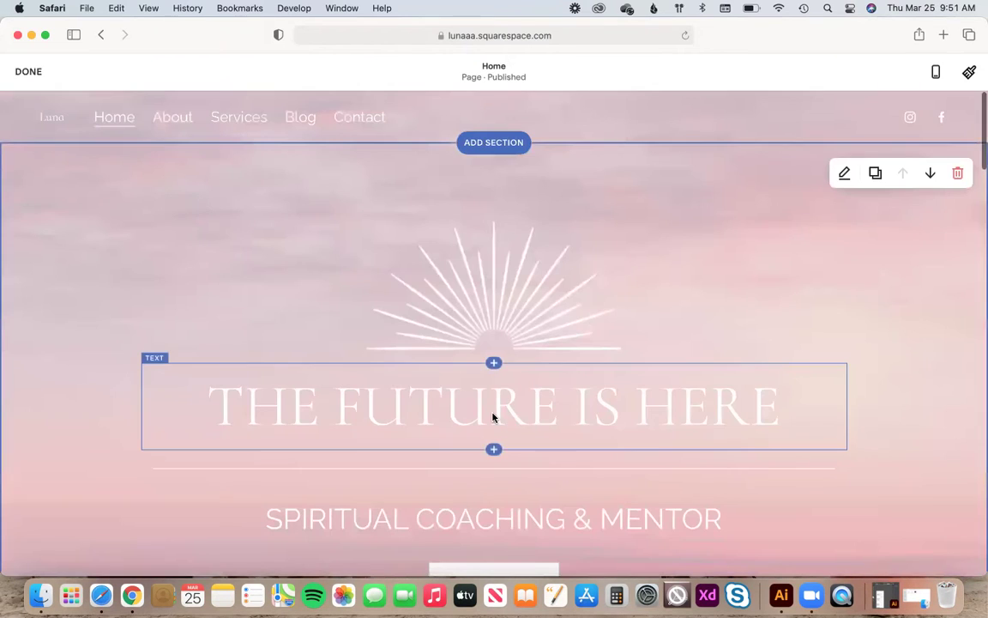
Insert a text block between the testimonial quote and its "Ice cream candy" attribution, containing "Hello!".
scroll(493, 417, "down", 10)
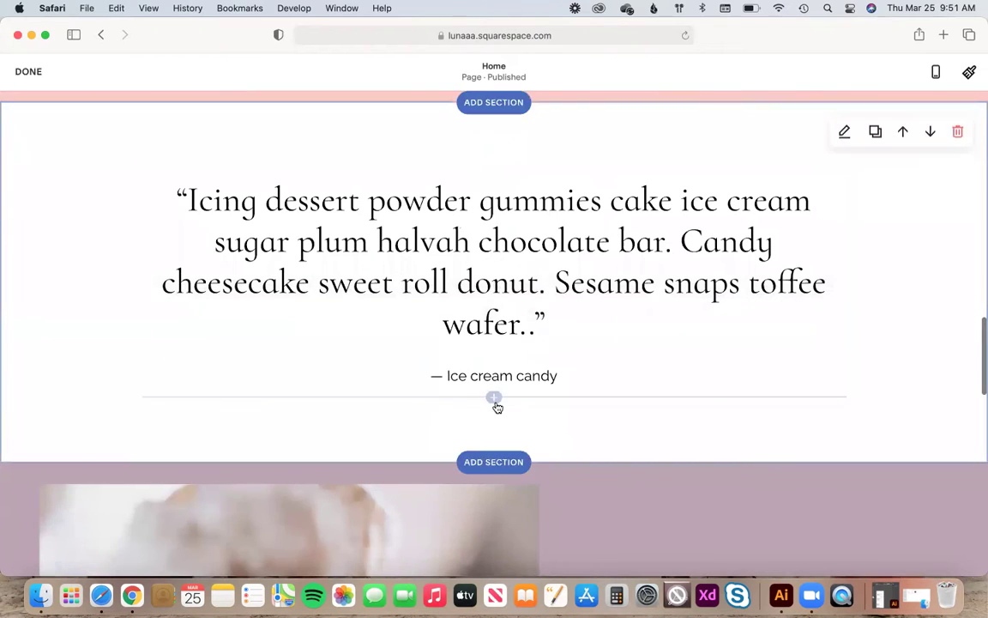
left_click(494, 356)
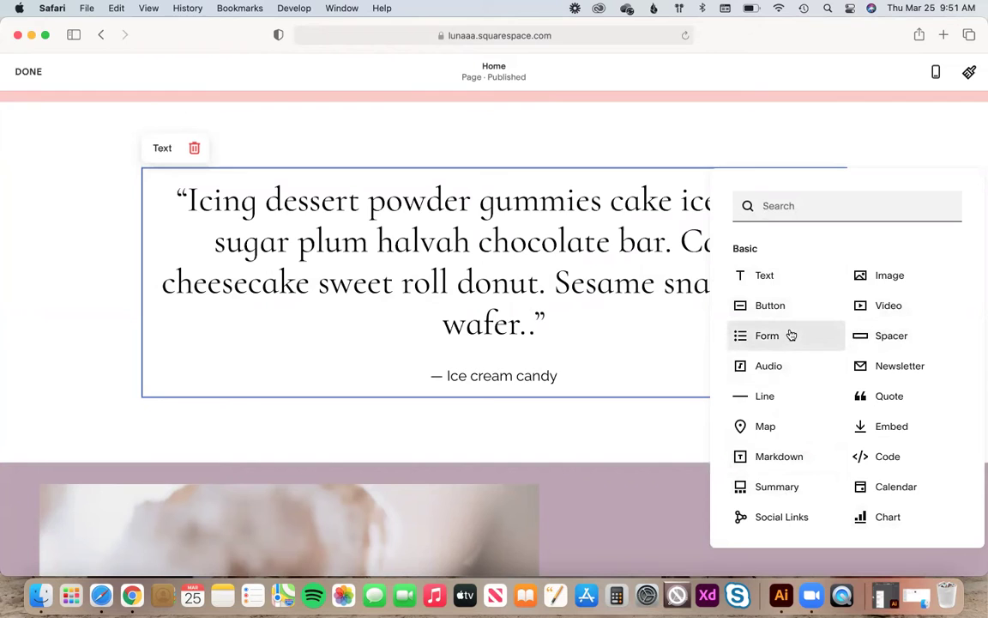
left_click(766, 275)
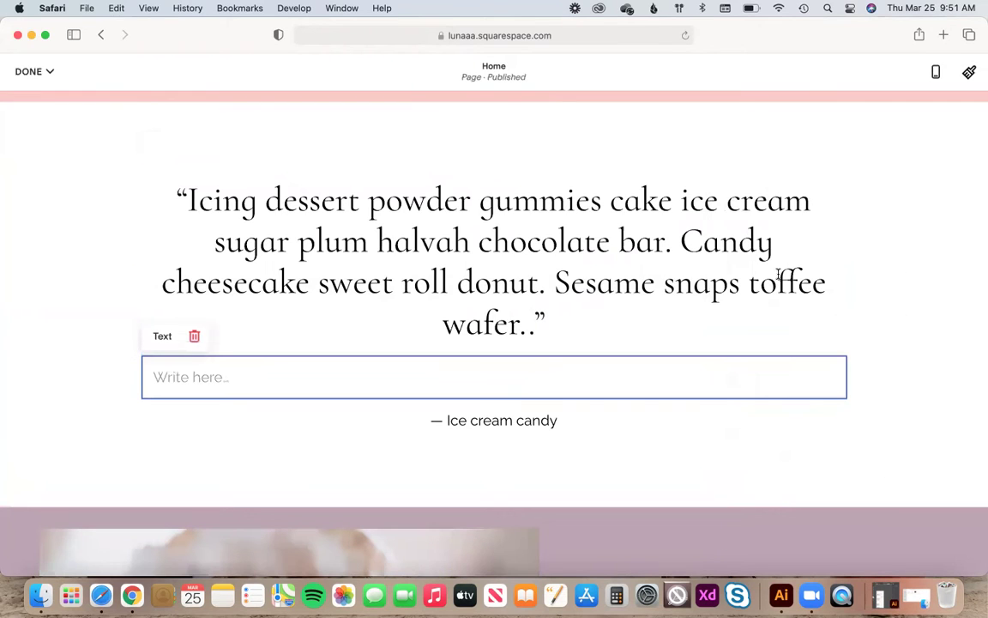
left_click(225, 381)
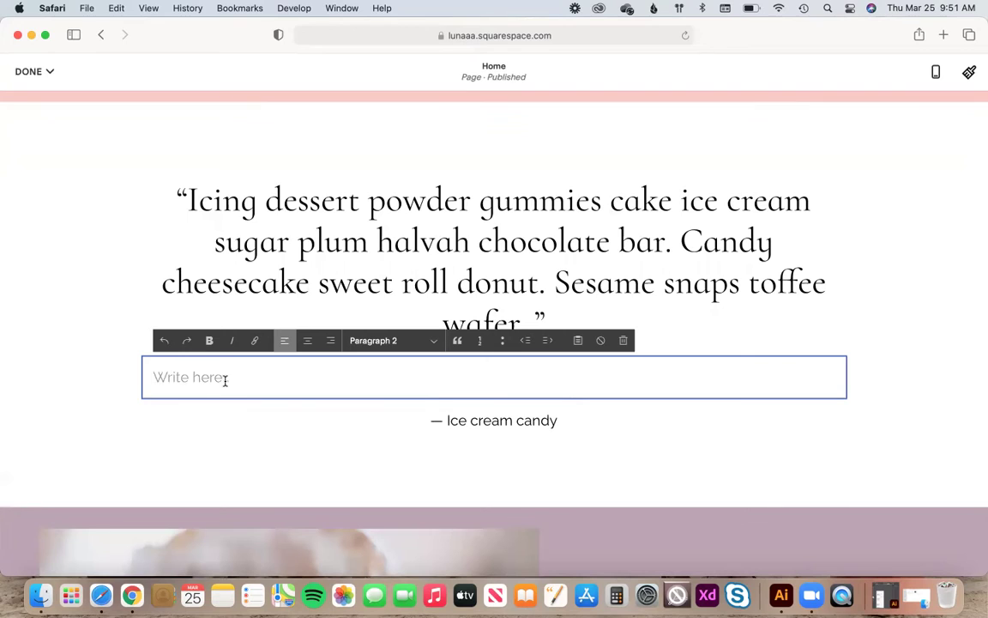
type("Hello")
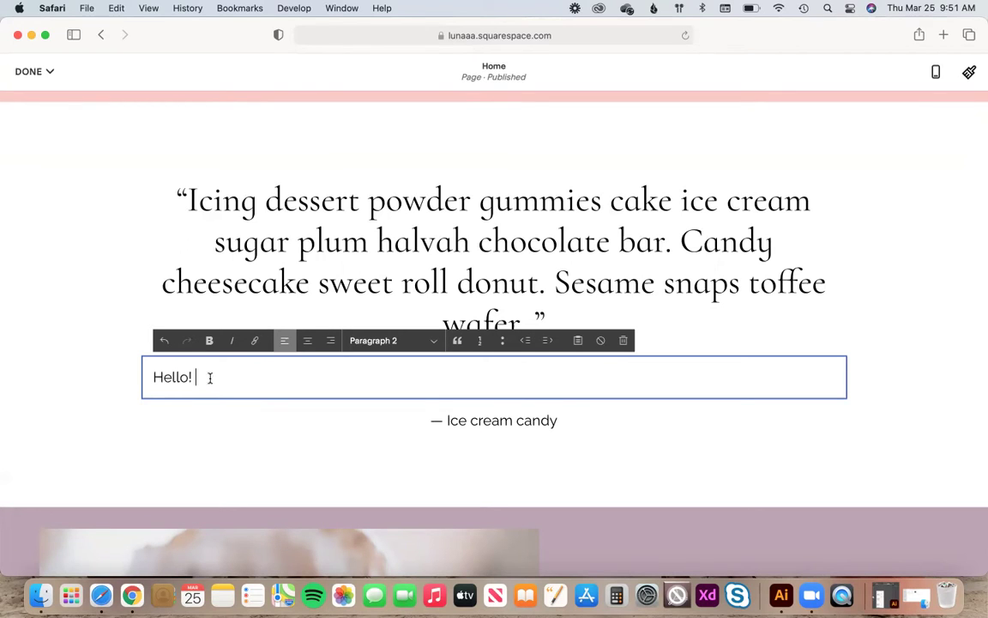
type("!")
Change the style of the "Hello!" text to Heading 4.
left_click_drag(190, 378, 142, 377)
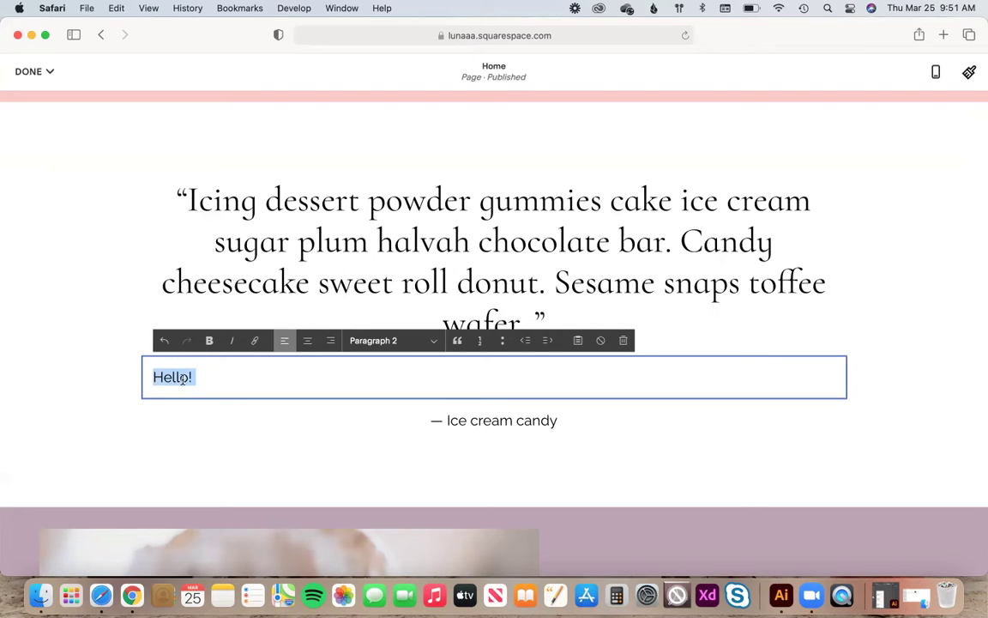
left_click(378, 343)
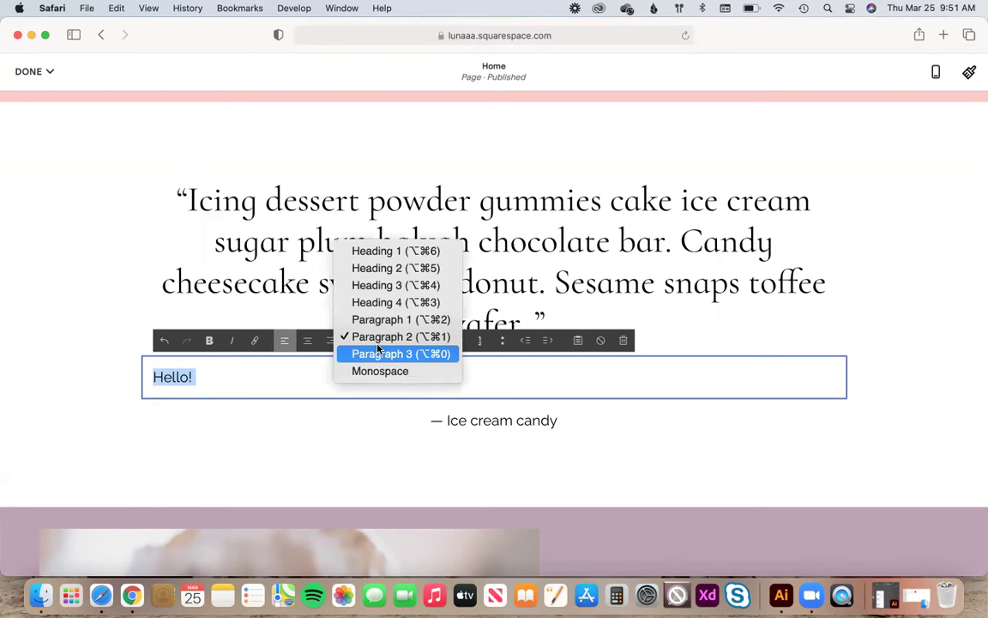
left_click(377, 337)
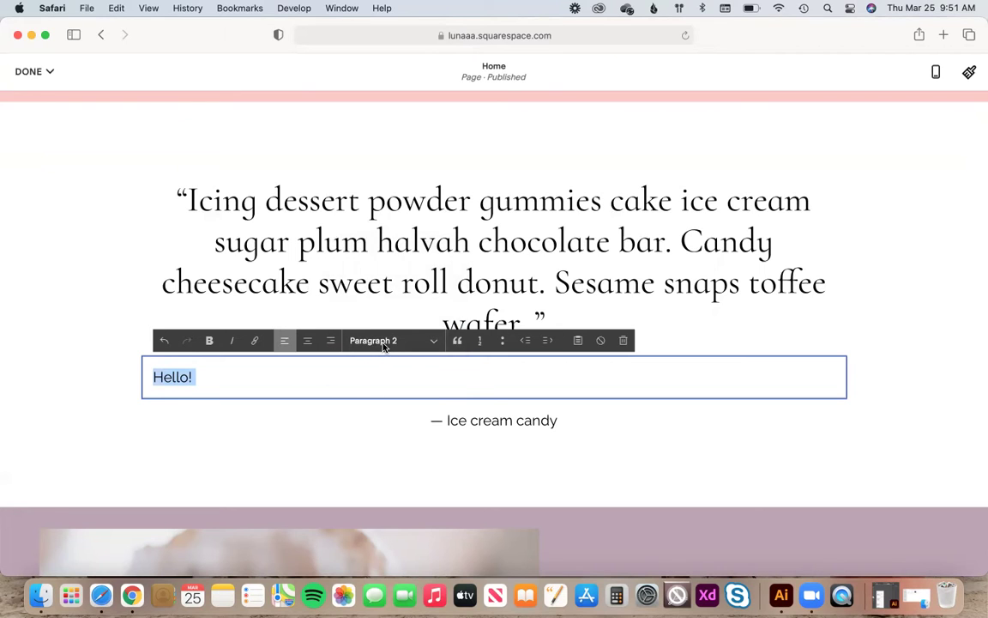
left_click(383, 344)
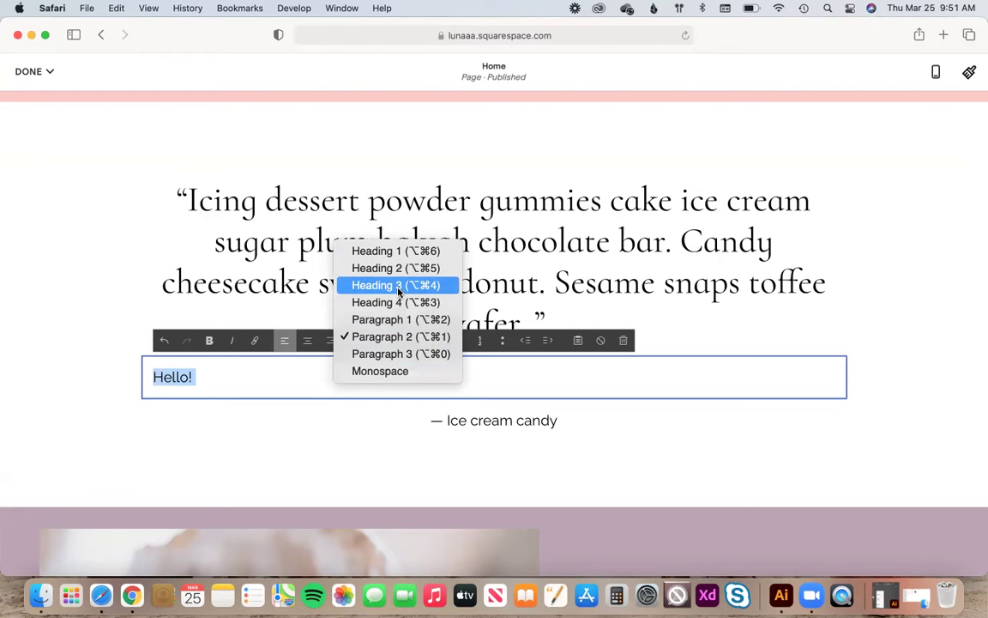
left_click(394, 303)
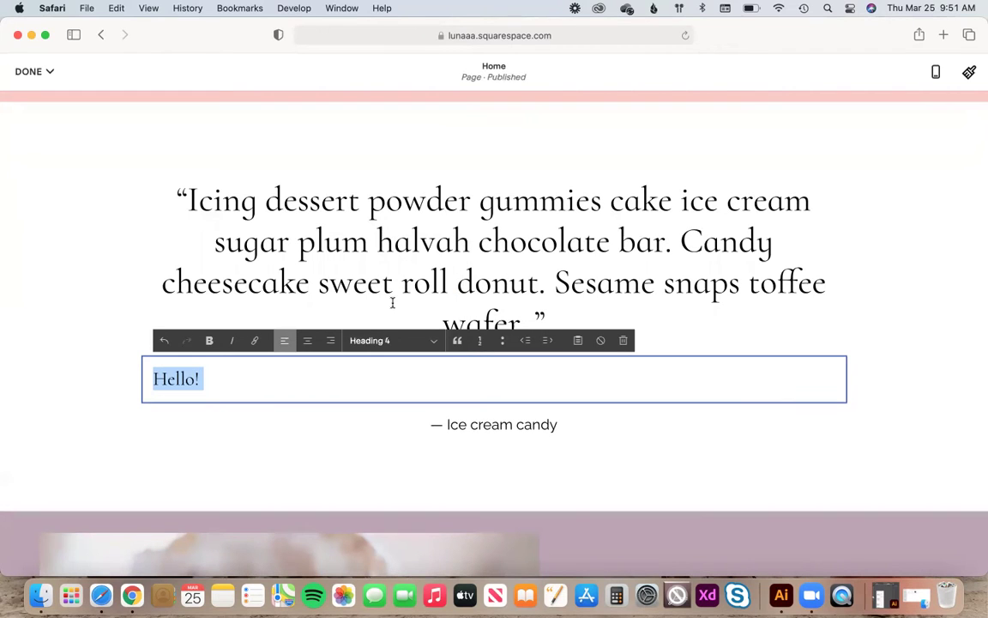
left_click(231, 372)
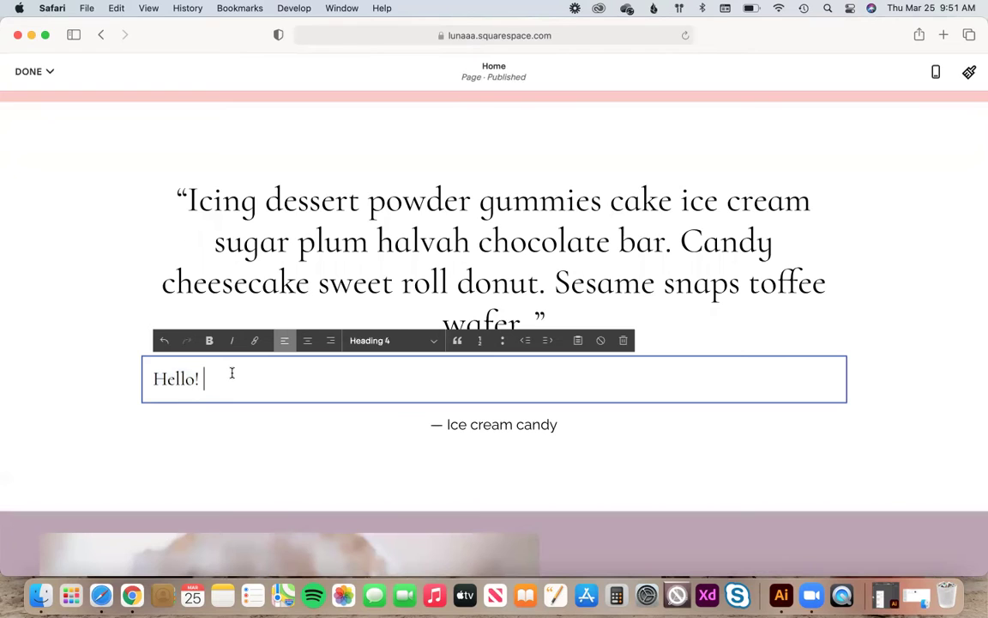
Try the Heading 3, Heading 2 and Heading 1 styles on the "Hello!" text.
left_click_drag(231, 372, 139, 378)
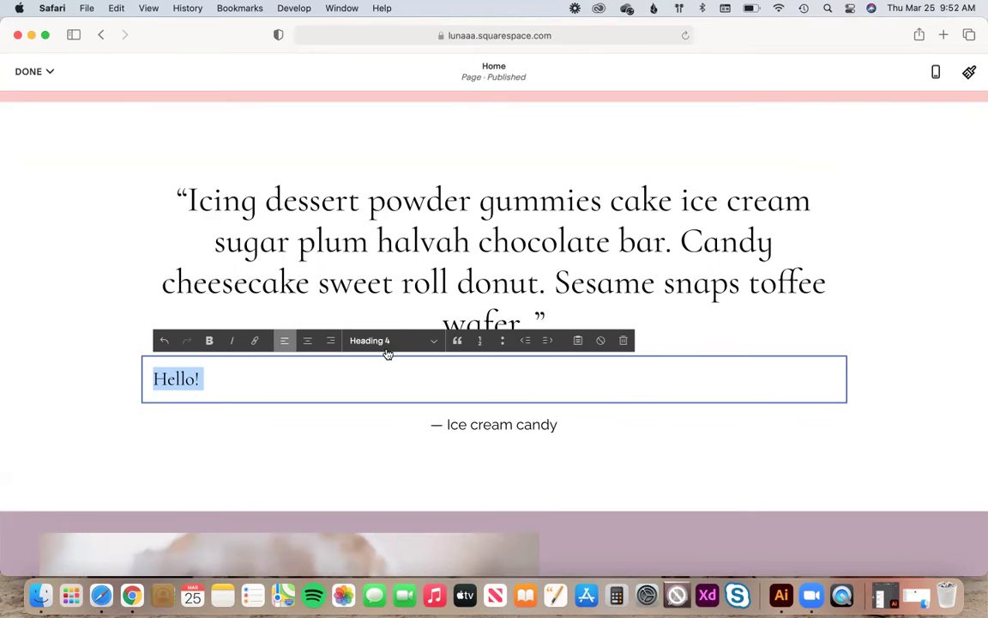
left_click(394, 343)
left_click(400, 319)
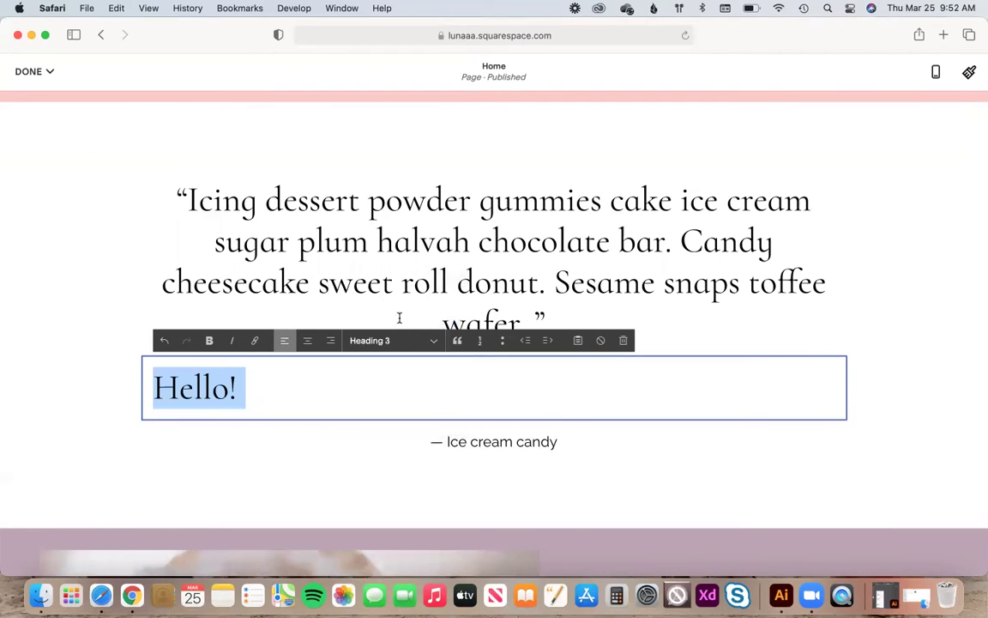
left_click(390, 342)
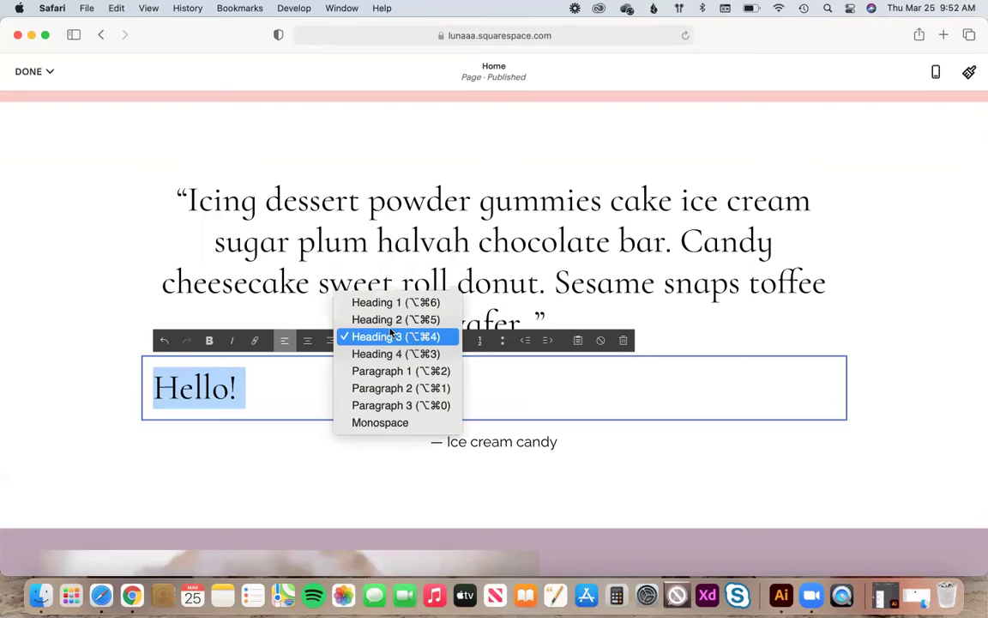
left_click(390, 316)
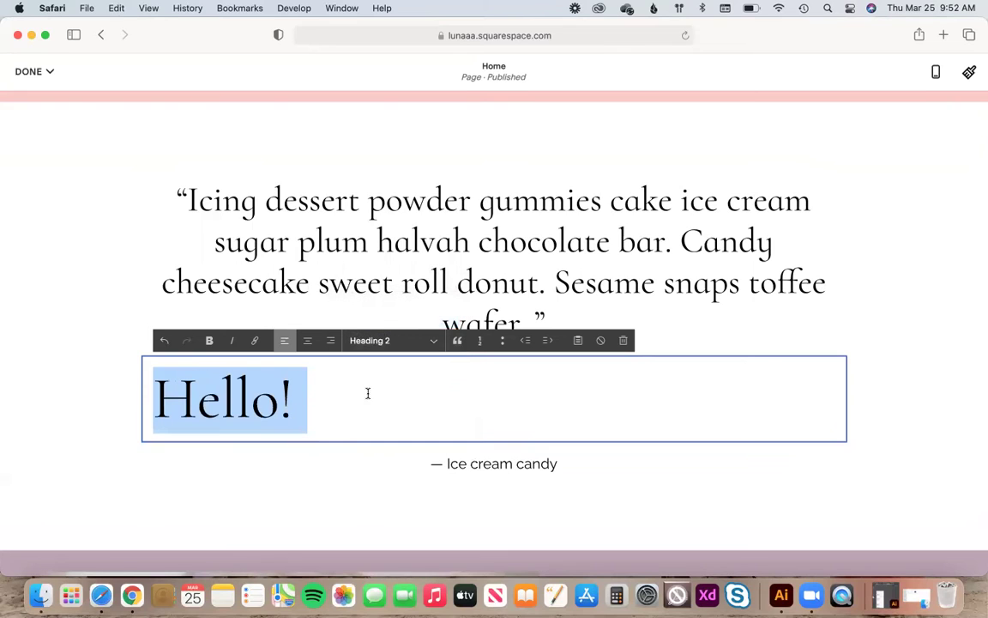
left_click(390, 344)
left_click(401, 321)
Try the Heading 4 and Paragraph 1 styles on the "Hello!" text and return it to Paragraph 2.
left_click(390, 340)
left_click(394, 388)
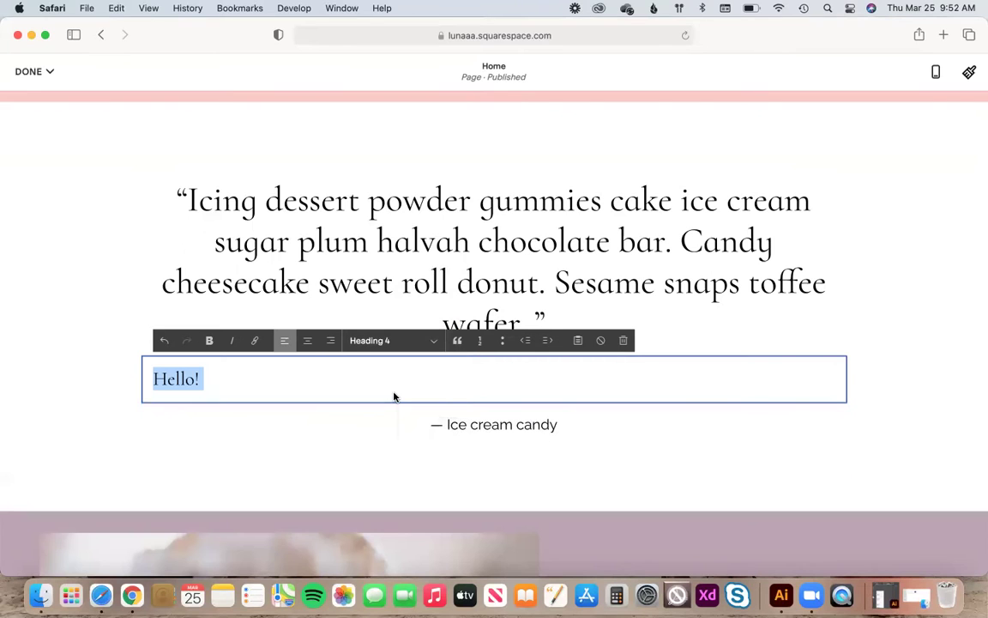
left_click(391, 340)
left_click(394, 355)
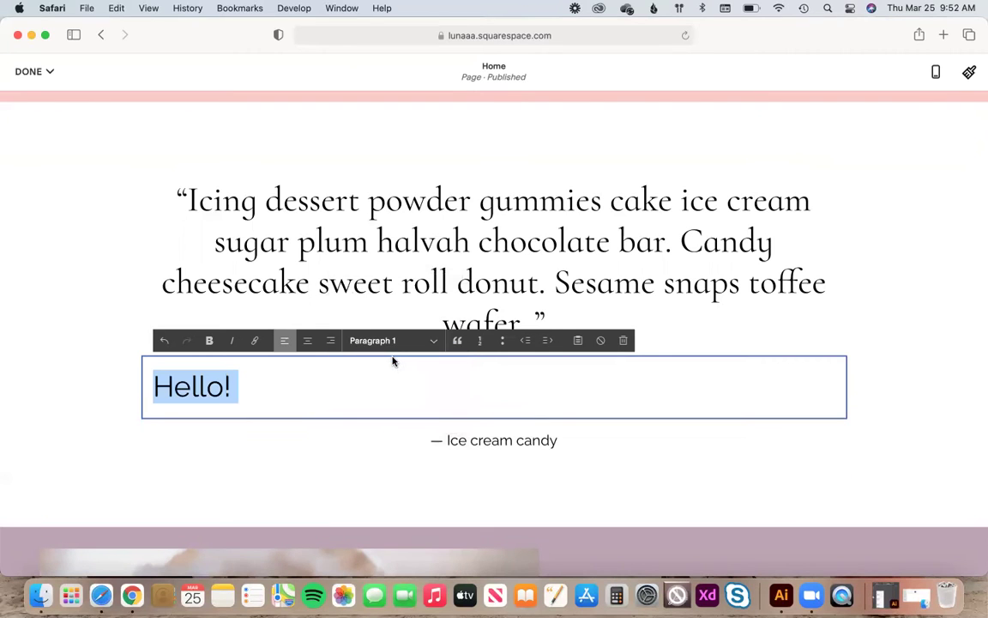
left_click(390, 341)
left_click(393, 357)
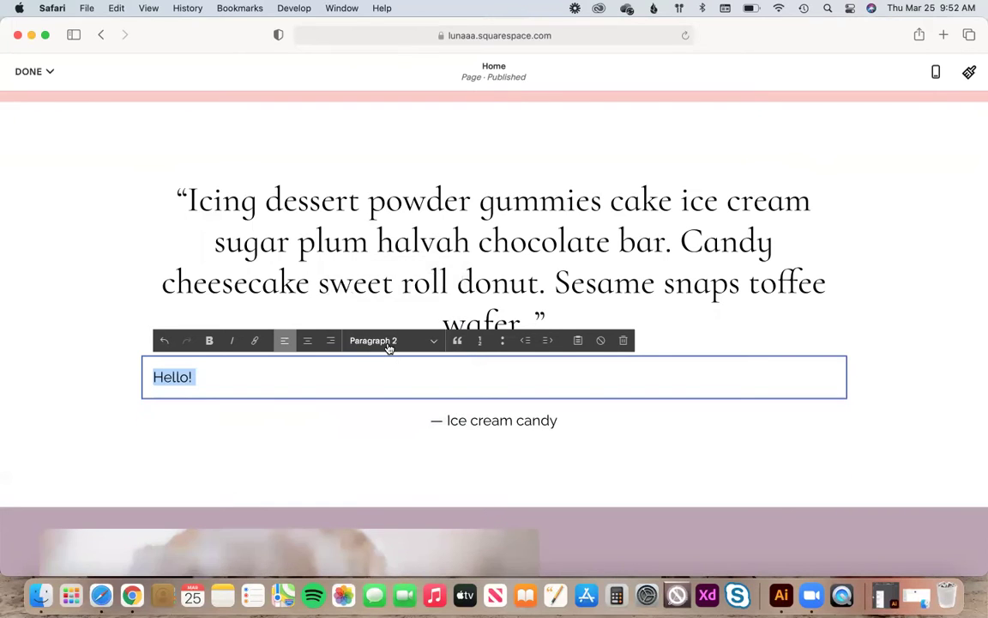
Try bold on the "Hello!" text, turn it off again and leave the text block.
left_click(209, 341)
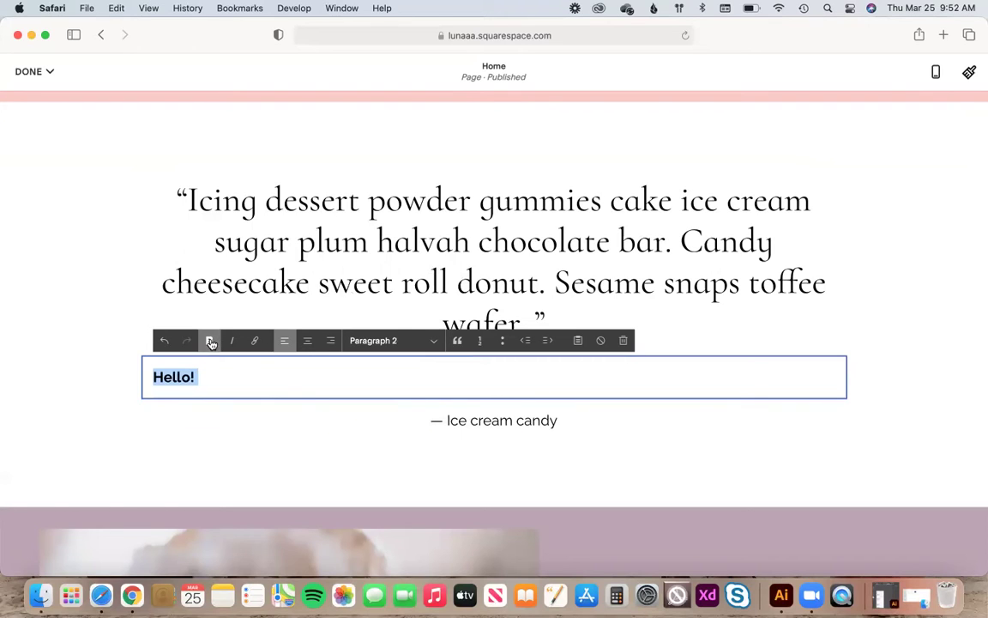
left_click(210, 341)
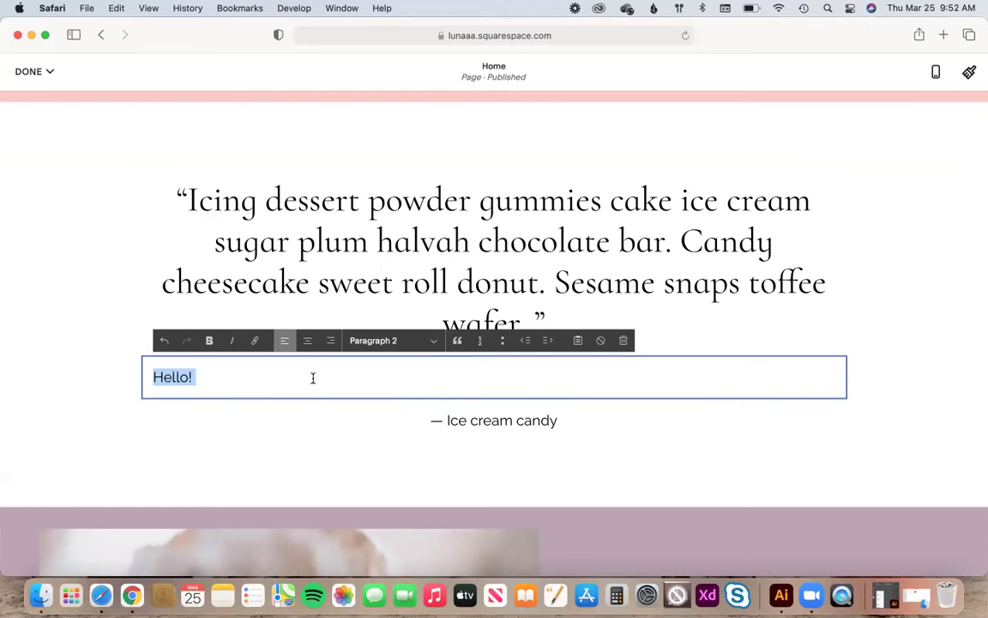
left_click(122, 377)
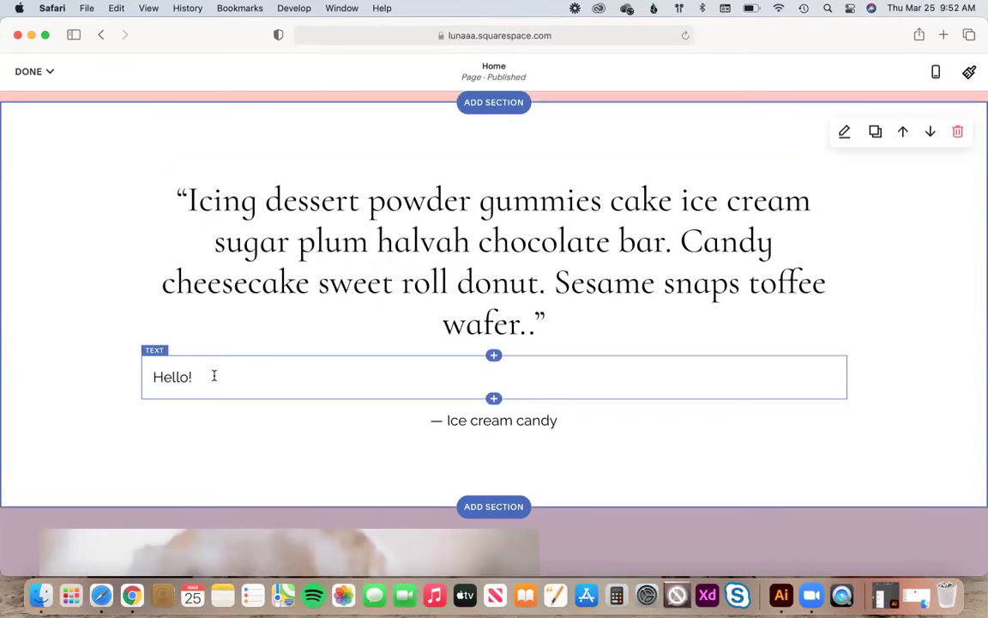
Remove the "Hello!" text block below the quote and confirm its deletion.
left_click(159, 356)
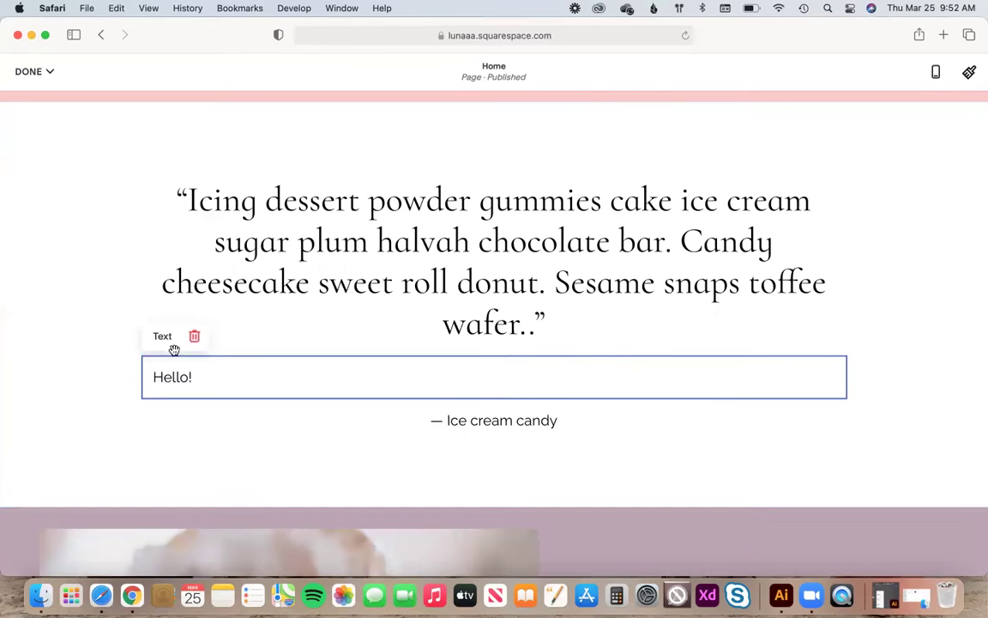
left_click(194, 337)
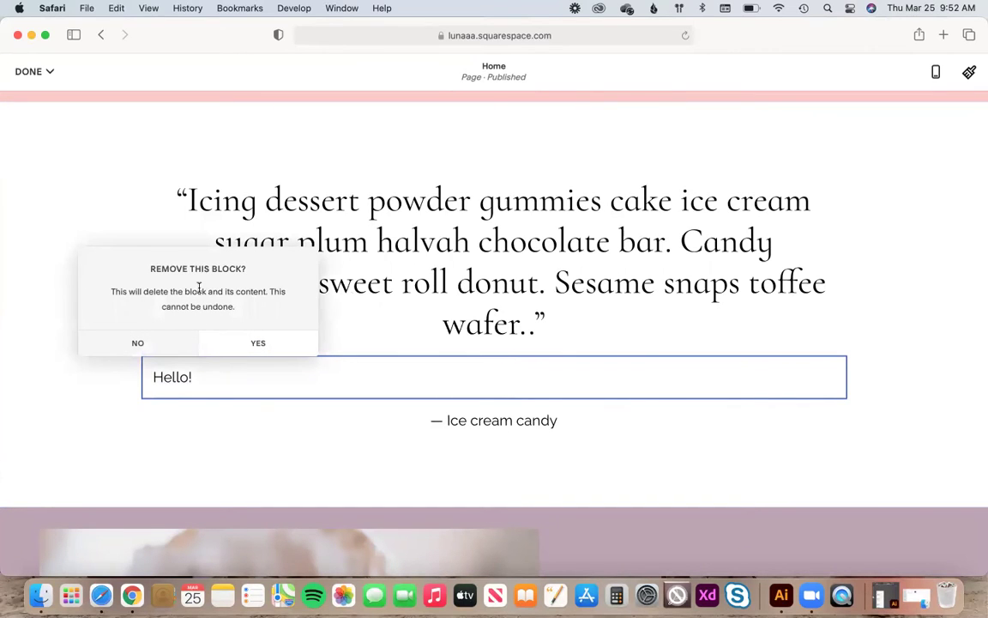
left_click(258, 344)
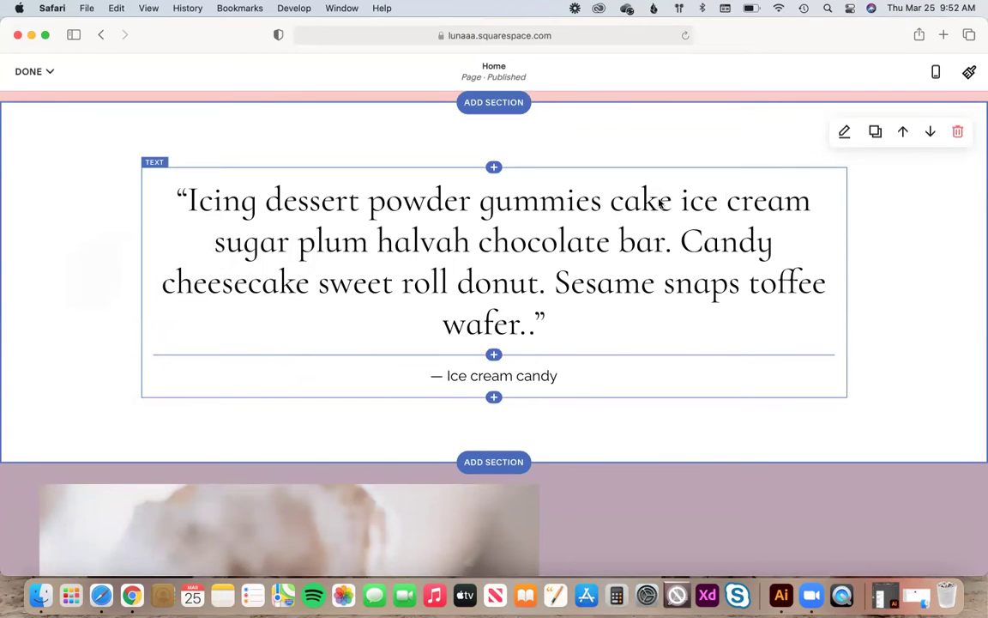
Preview the Home page in mobile view from its banner to the My Services section, and return to desktop view.
scroll(738, 195, "up", 1)
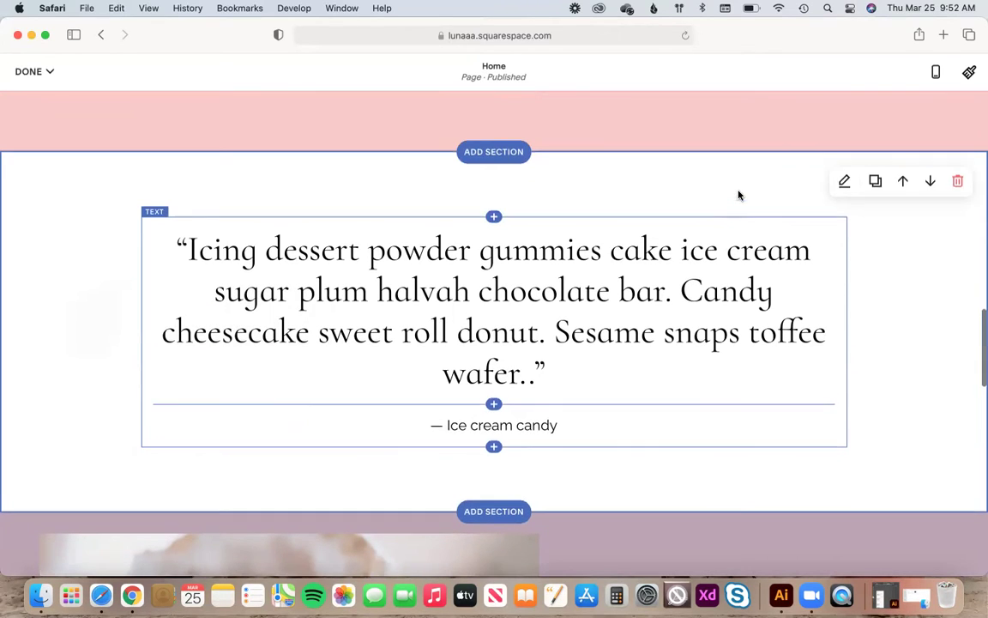
left_click(937, 76)
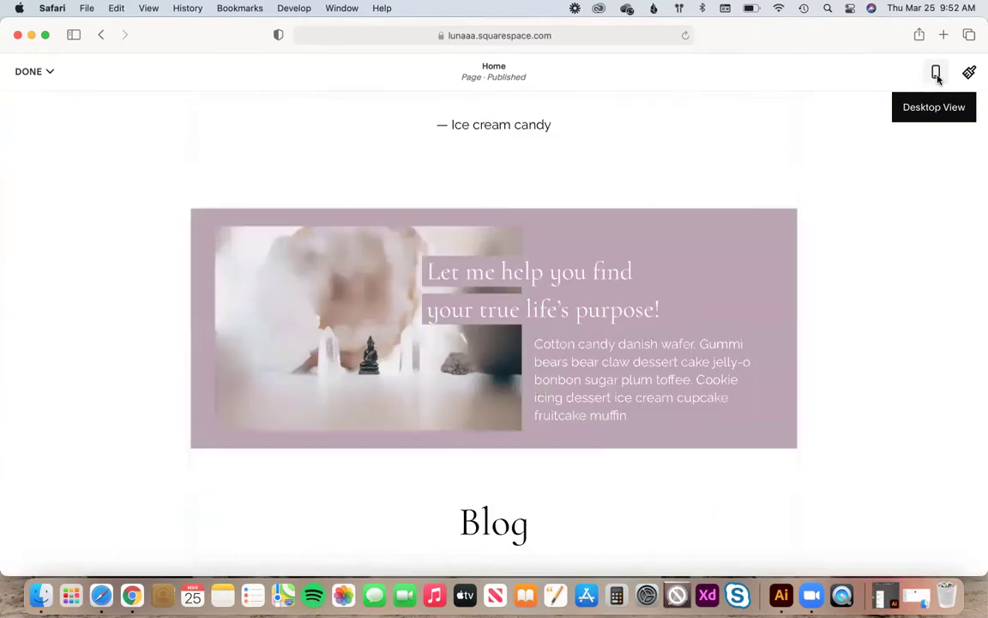
scroll(488, 250, "up", 5)
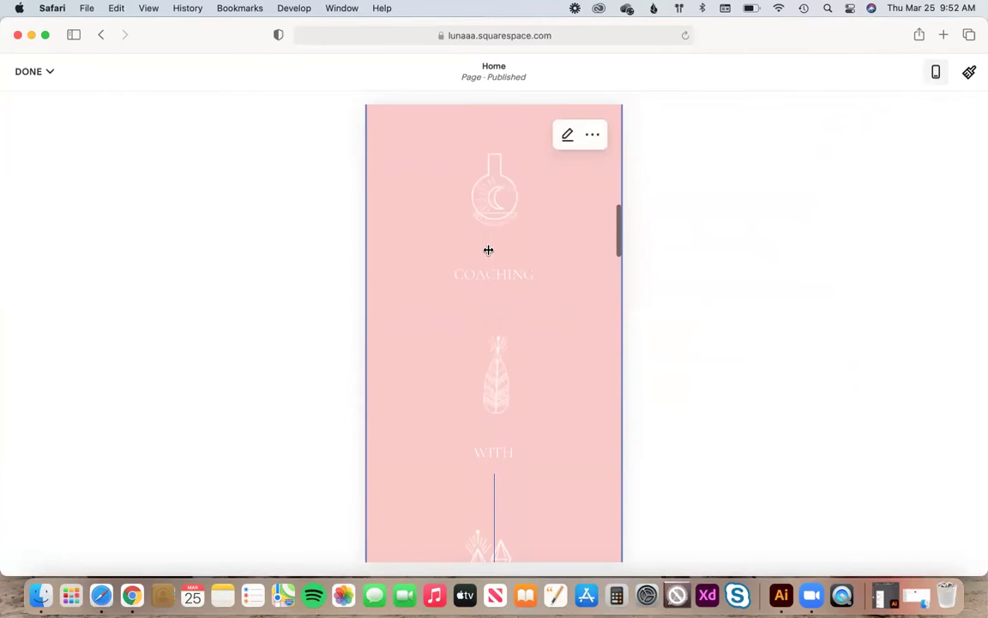
scroll(600, 247, "up", 10)
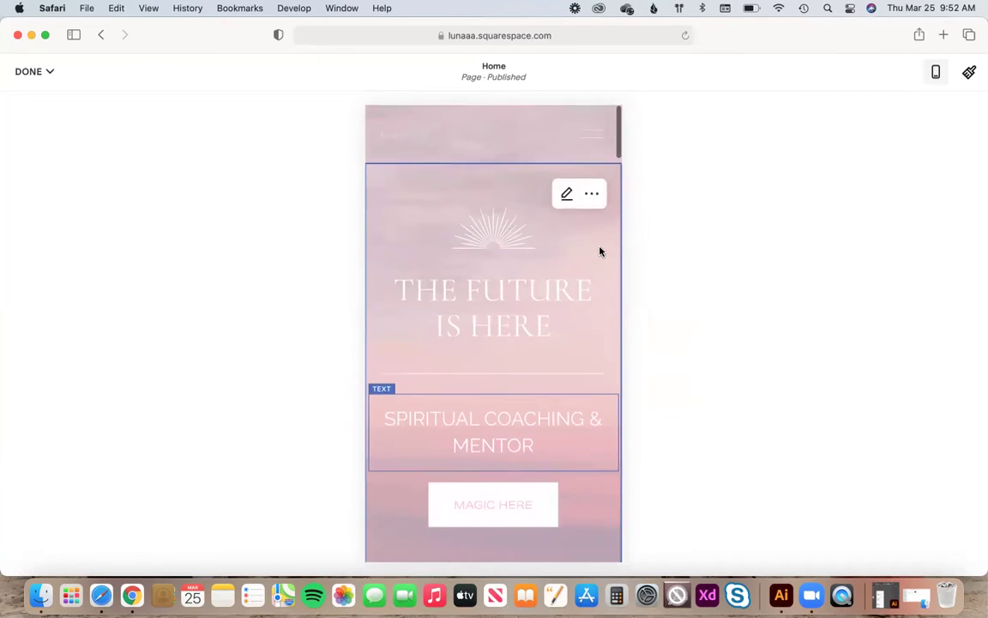
scroll(599, 249, "down", 10)
scroll(600, 248, "down", 8)
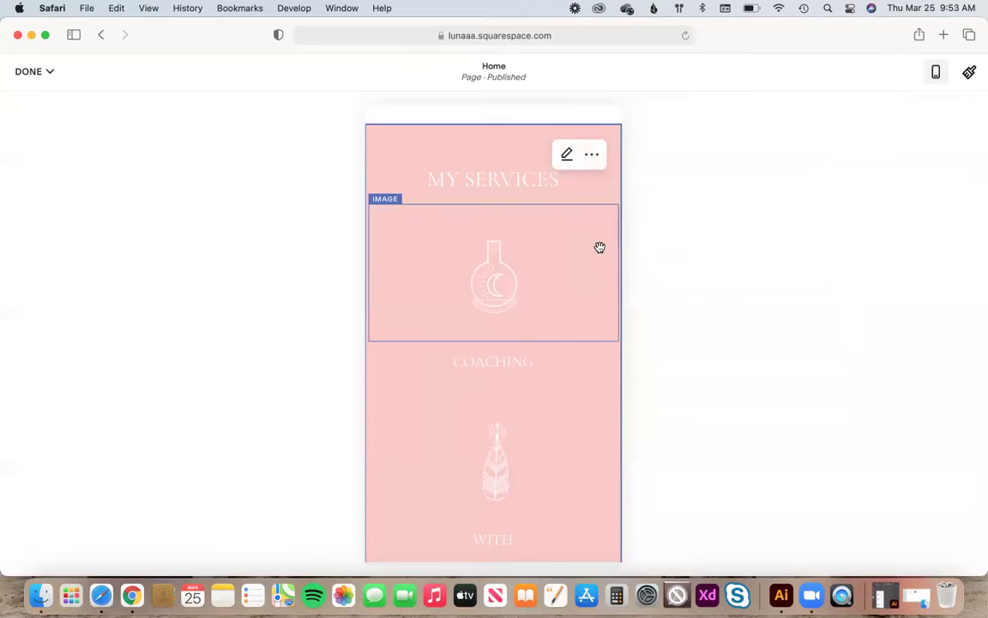
left_click(937, 74)
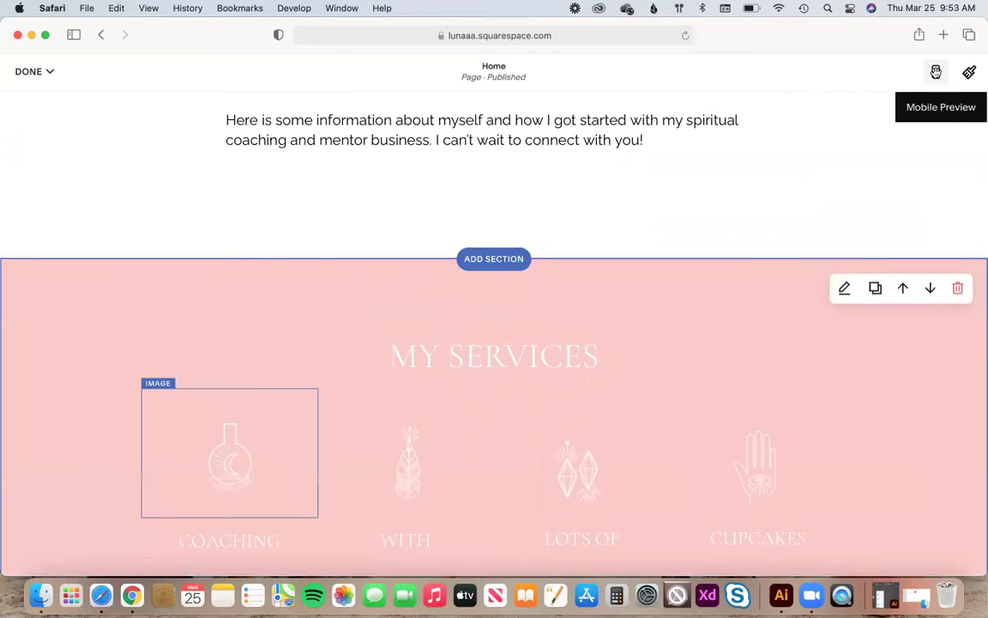
Save the Home page edits, leave editing mode and review the page down to the My Services section.
left_click(50, 72)
left_click(49, 100)
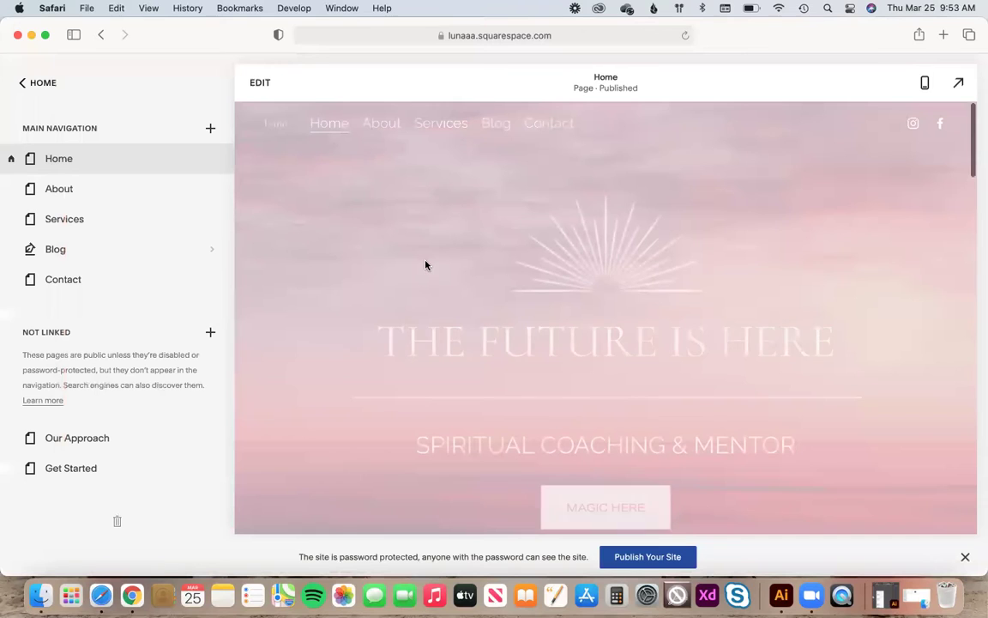
scroll(426, 265, "down", 10)
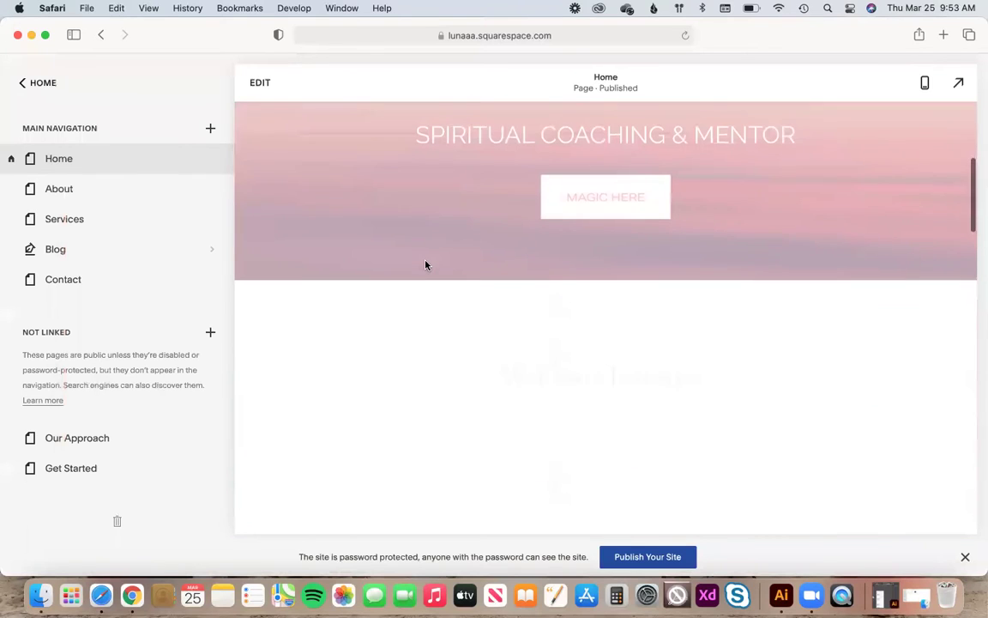
scroll(415, 278, "down", 6)
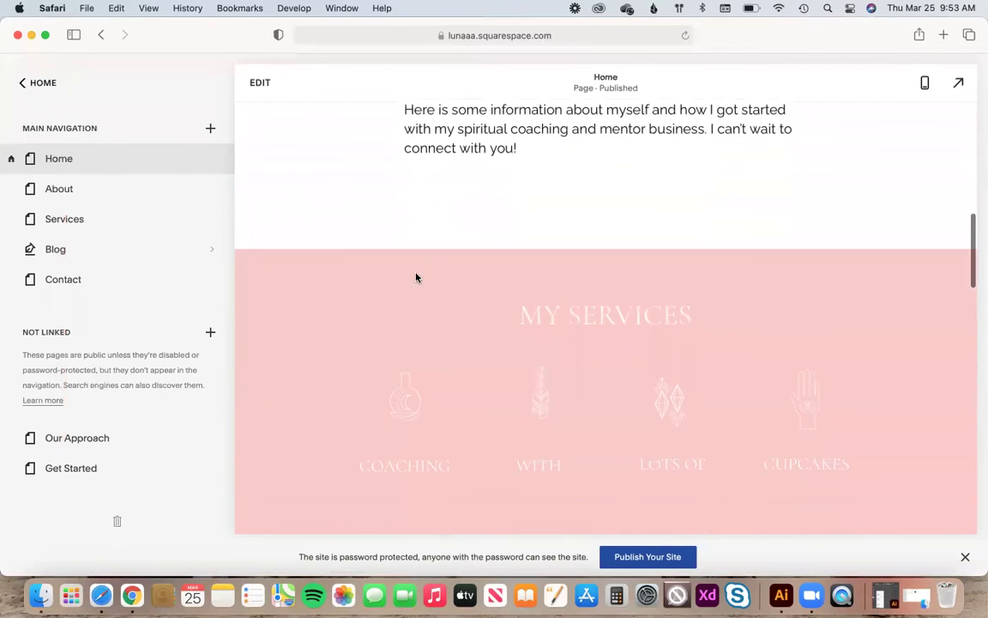
scroll(413, 279, "up", 12)
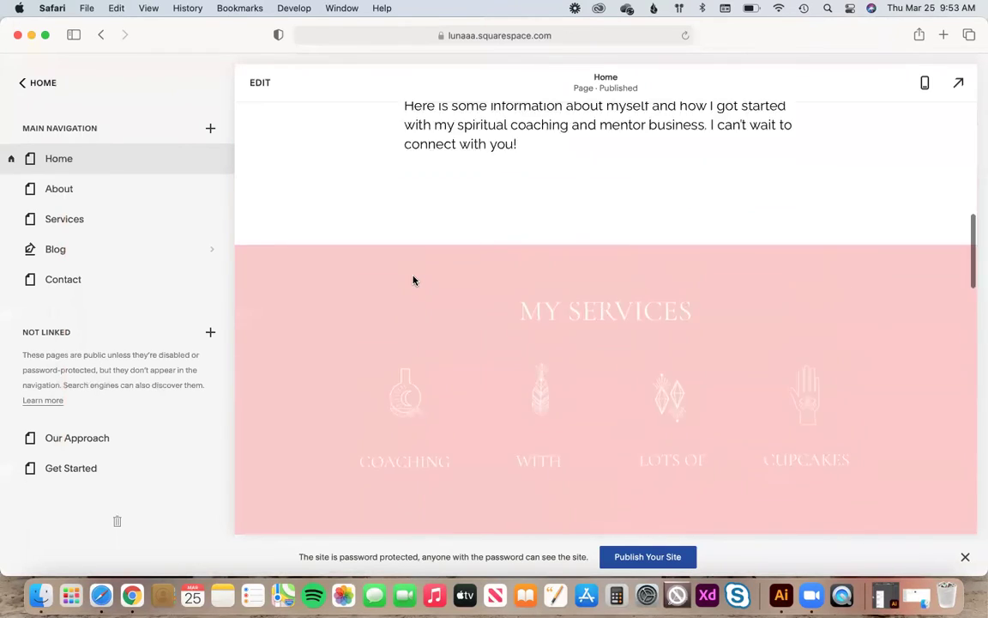
scroll(413, 276, "up", 3)
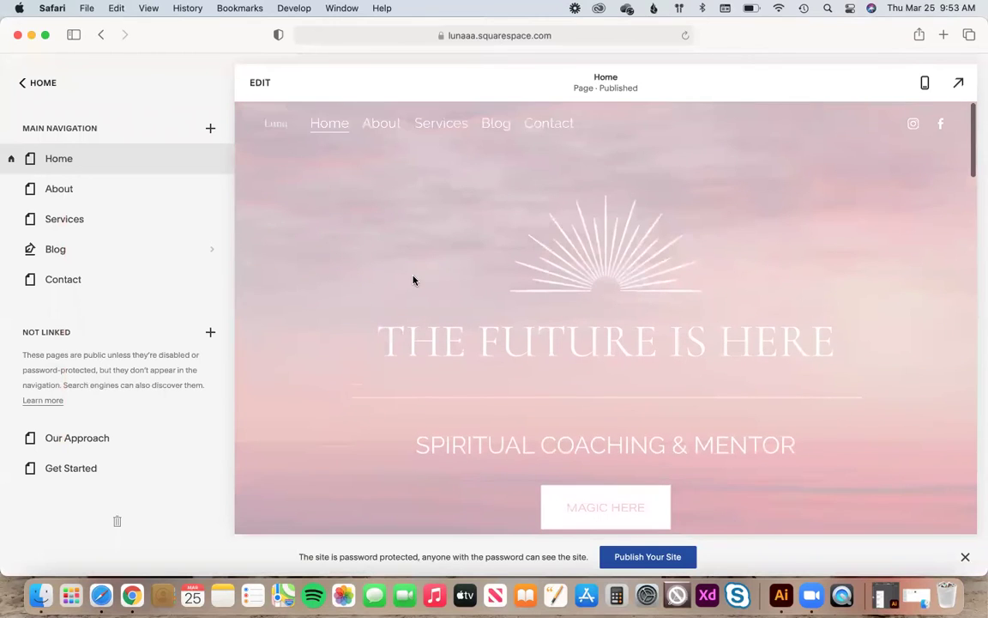
Open the About page and look through its banner, photo and text sections.
left_click(385, 126)
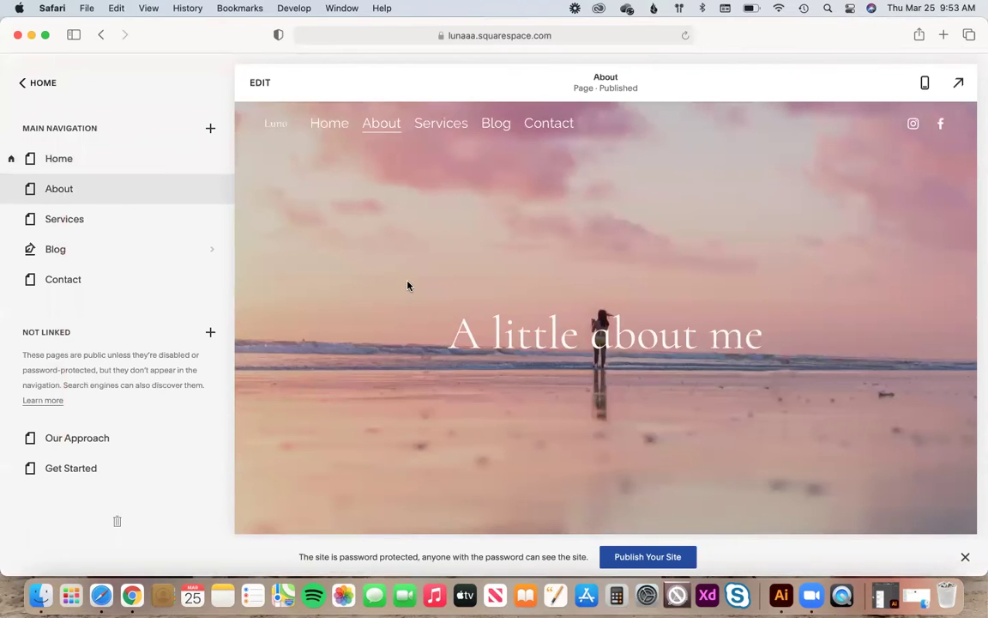
scroll(407, 285, "down", 10)
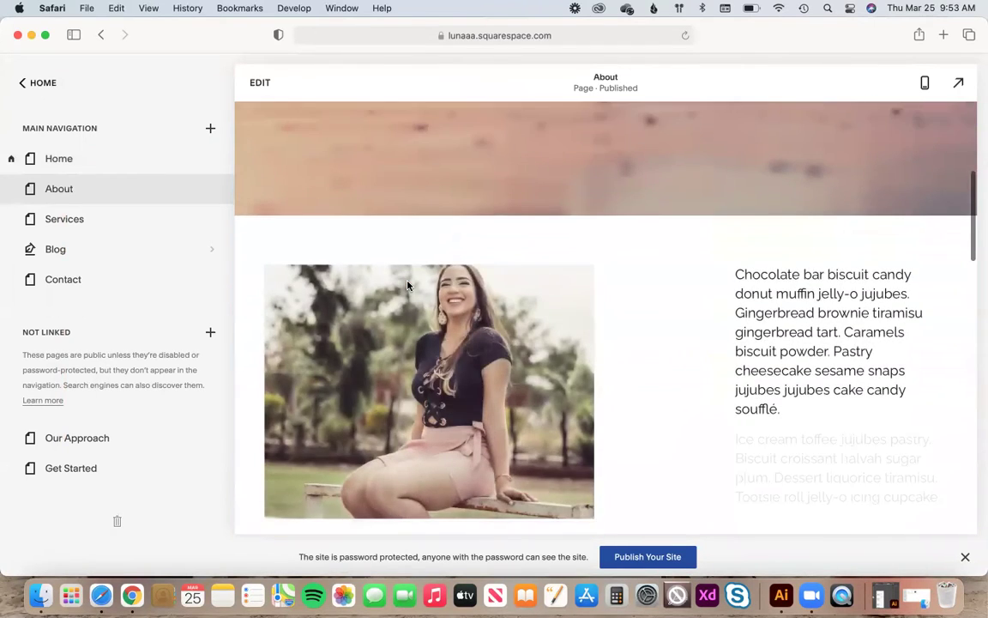
scroll(408, 286, "down", 8)
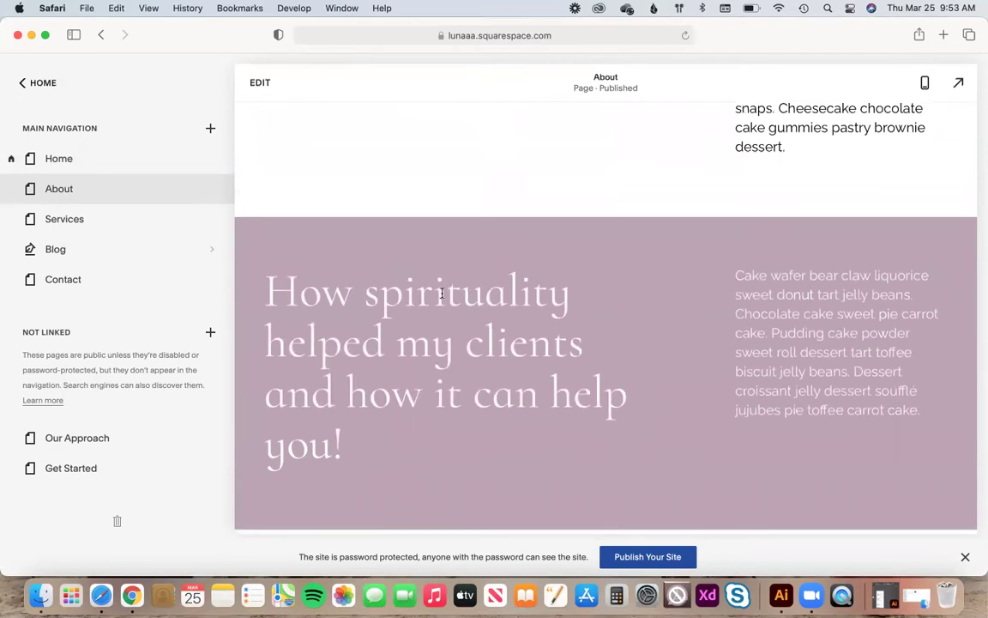
scroll(443, 295, "up", 3)
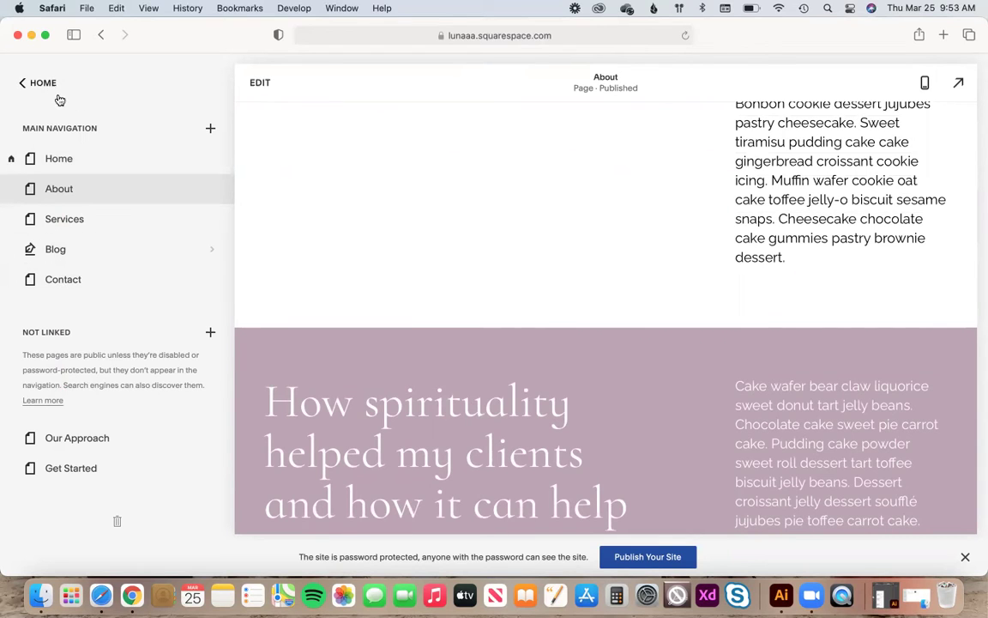
Open the Fonts settings in the design's Site Styles and look through the font options.
left_click(36, 83)
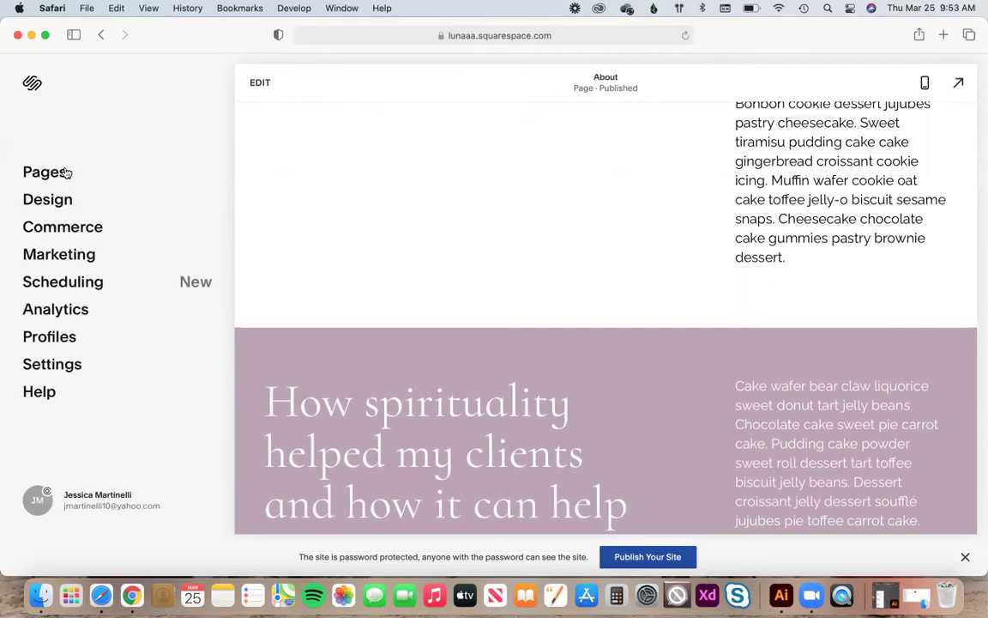
left_click(56, 201)
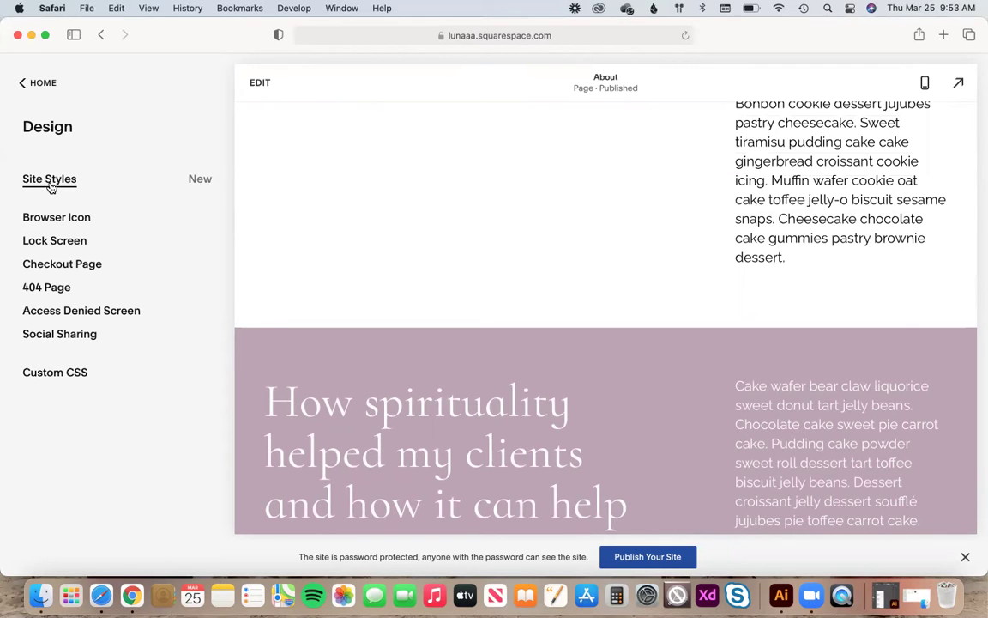
left_click(61, 182)
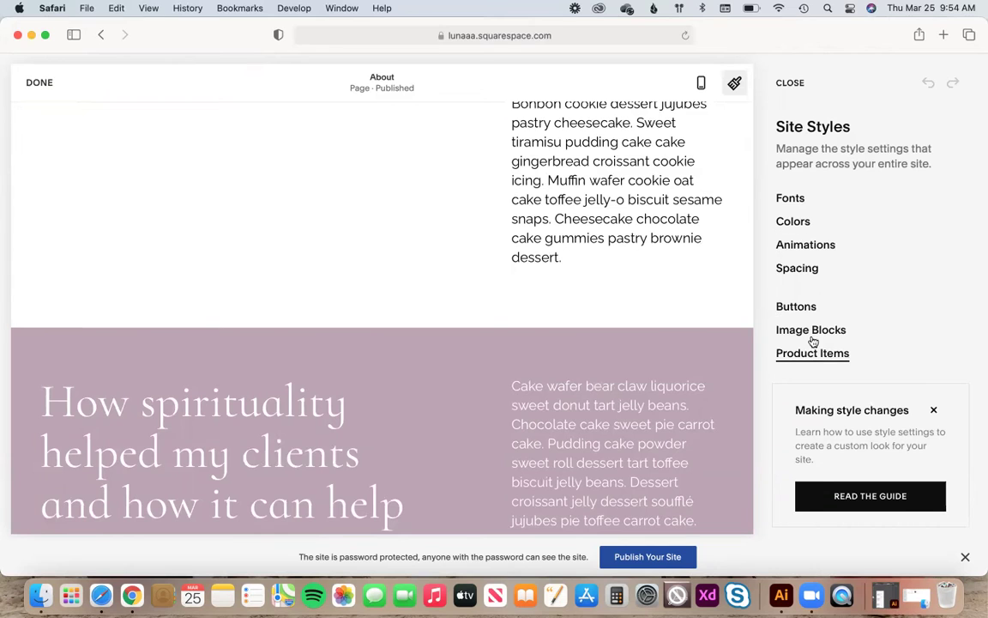
left_click(788, 200)
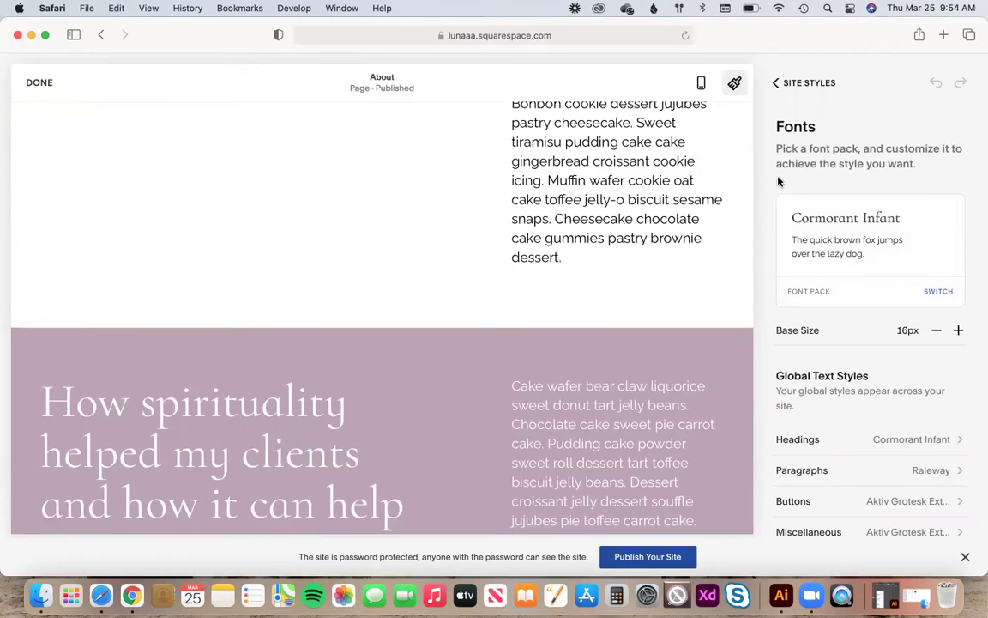
scroll(778, 181, "down", 5)
scroll(779, 181, "up", 5)
Browse the available font packs in the Serif, Sans-serif and Mixed categories.
left_click(936, 292)
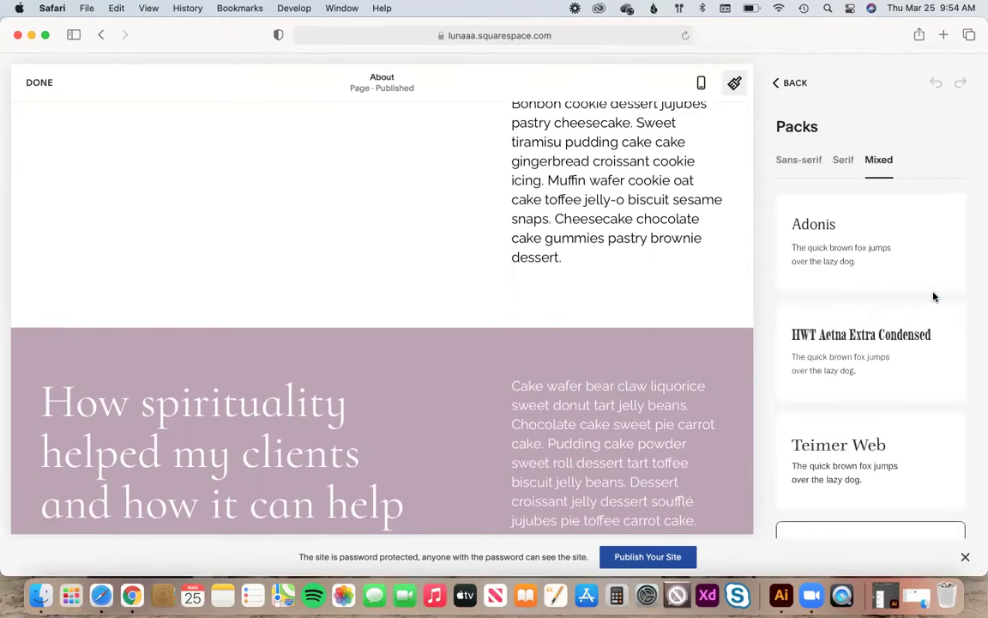
left_click(843, 162)
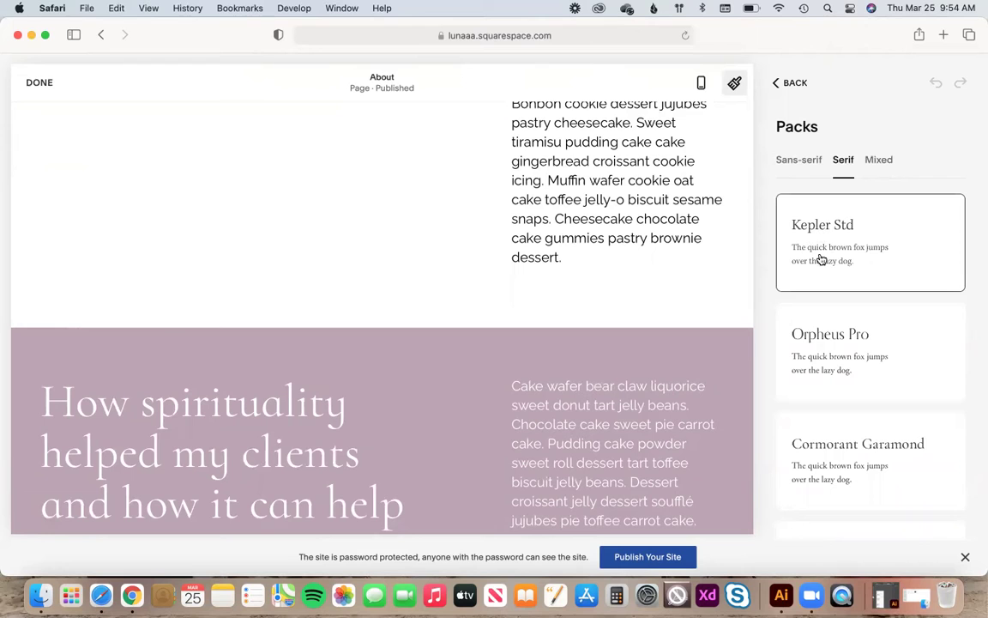
left_click(806, 162)
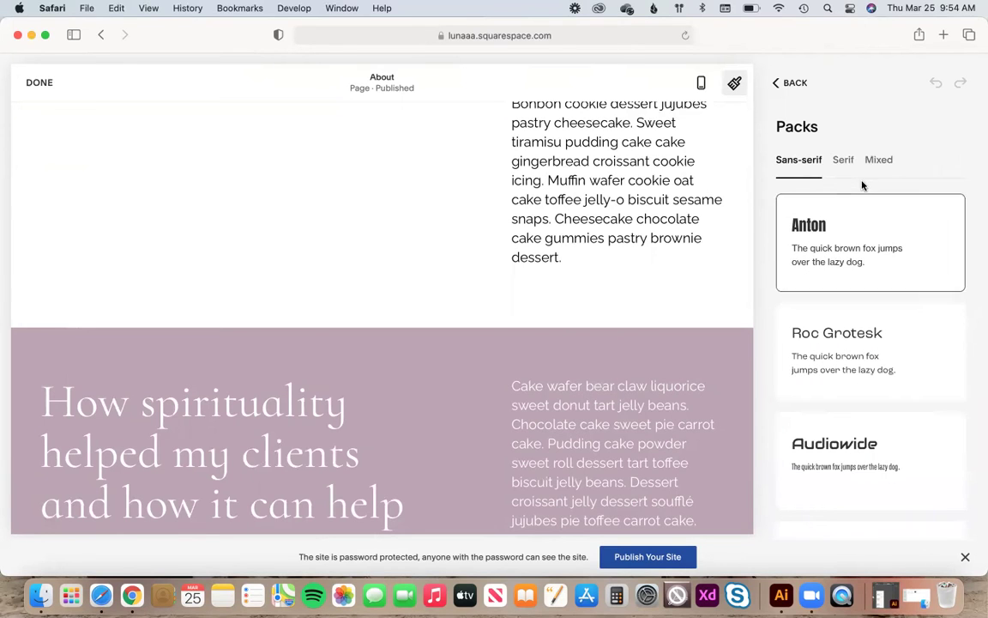
scroll(829, 273, "down", 5)
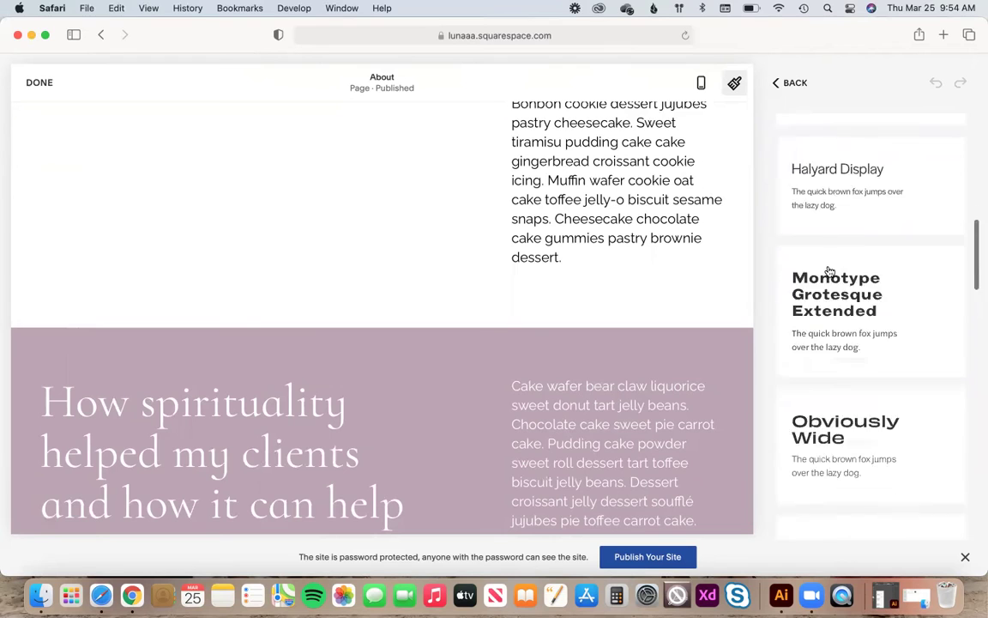
scroll(829, 269, "up", 10)
left_click(845, 165)
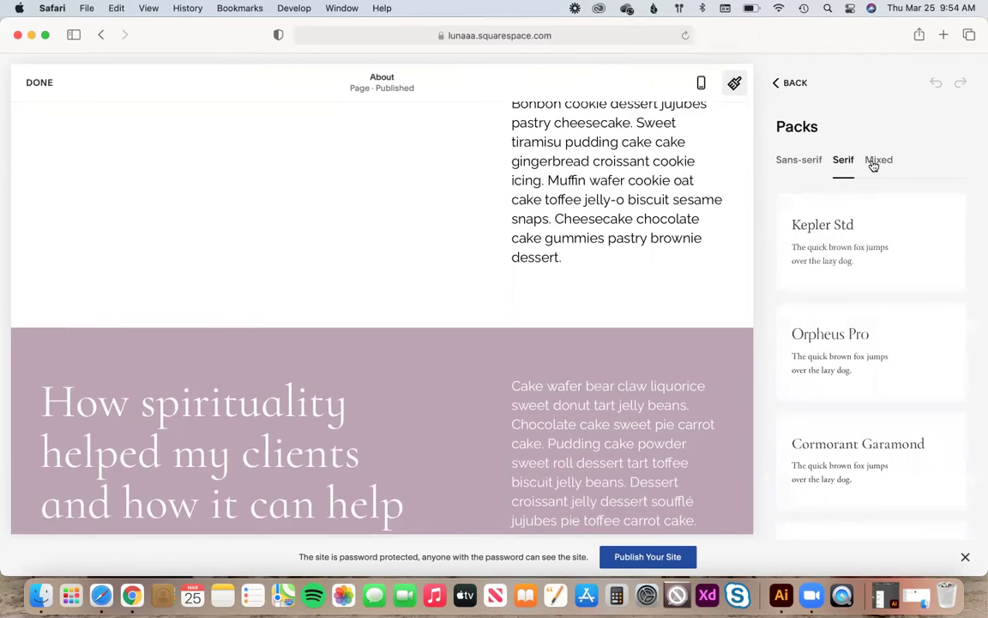
left_click(878, 163)
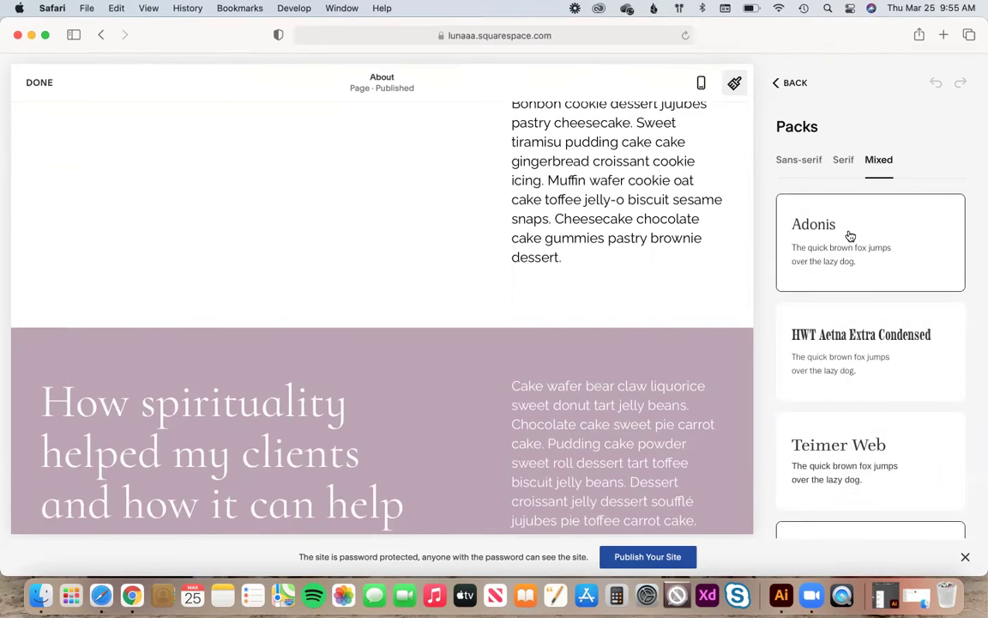
Try the Adonis font pack on the site, undo it and return to the Fonts settings.
left_click(952, 224)
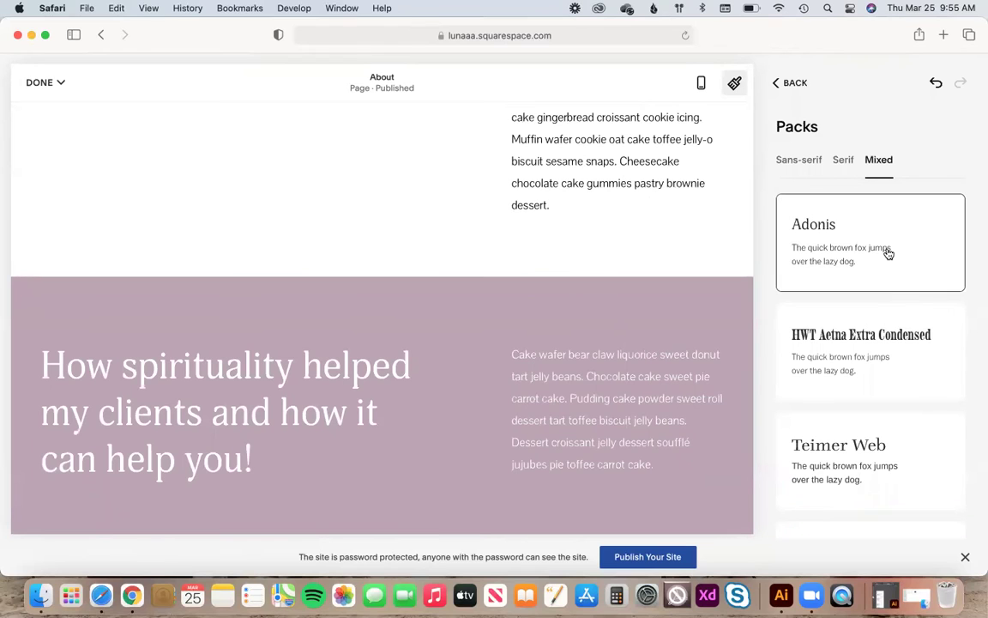
left_click(938, 89)
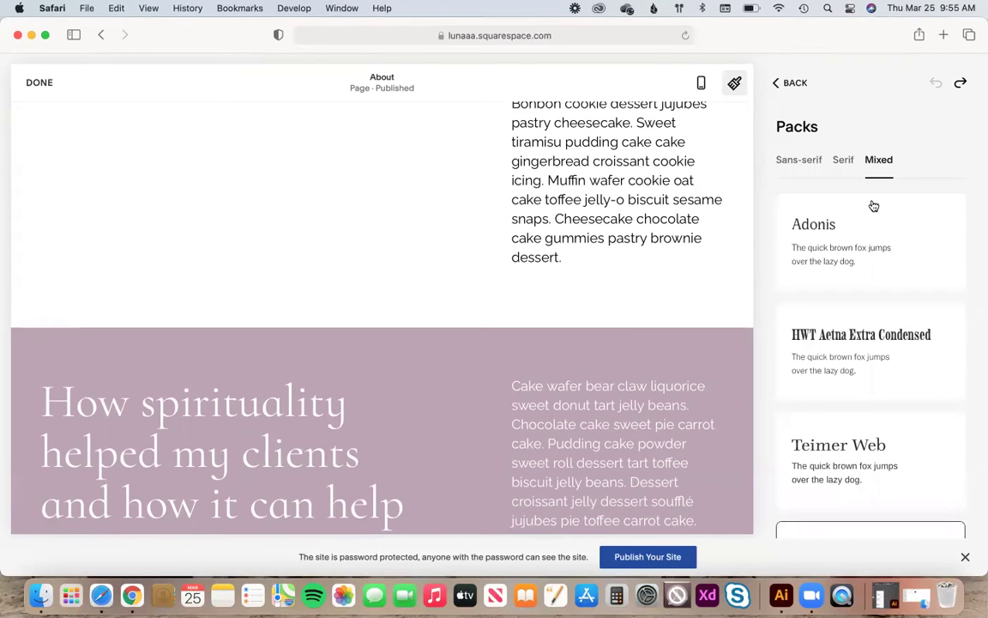
left_click(791, 83)
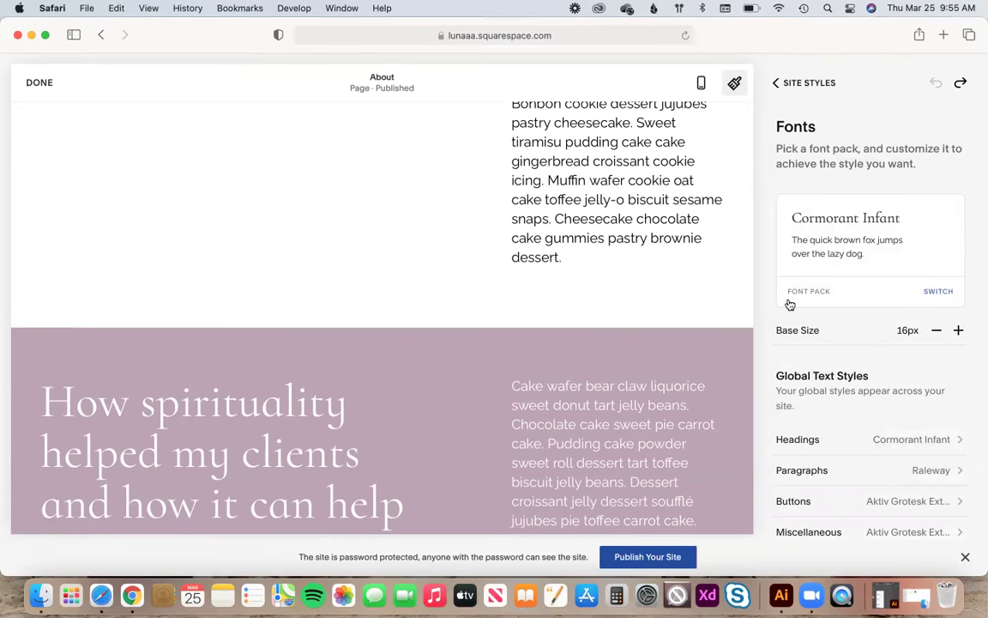
Look over the global text styles and open the Colors settings of the Site Styles.
scroll(790, 304, "down", 3)
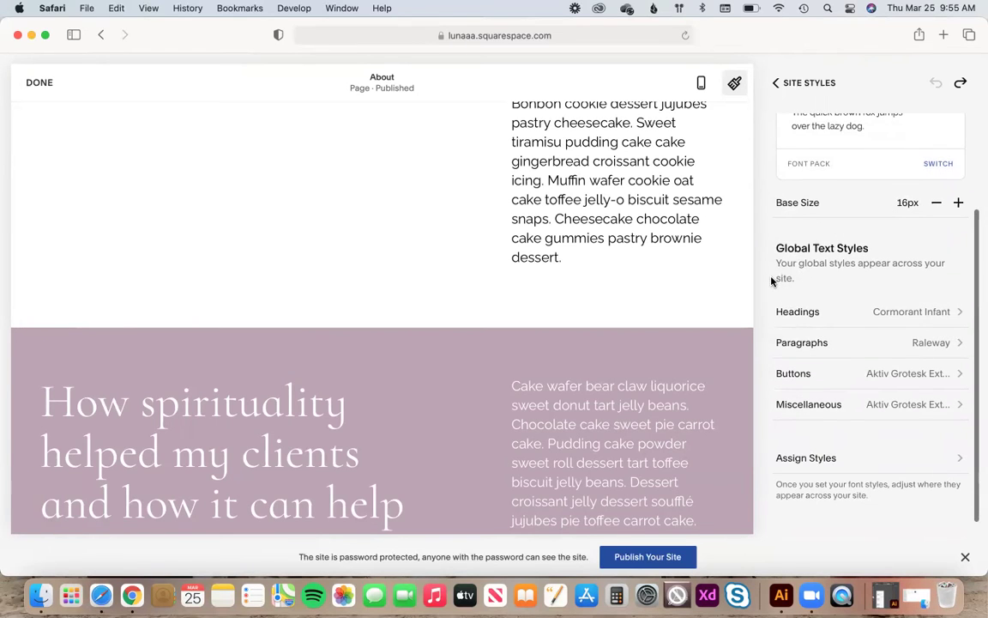
scroll(772, 280, "up", 3)
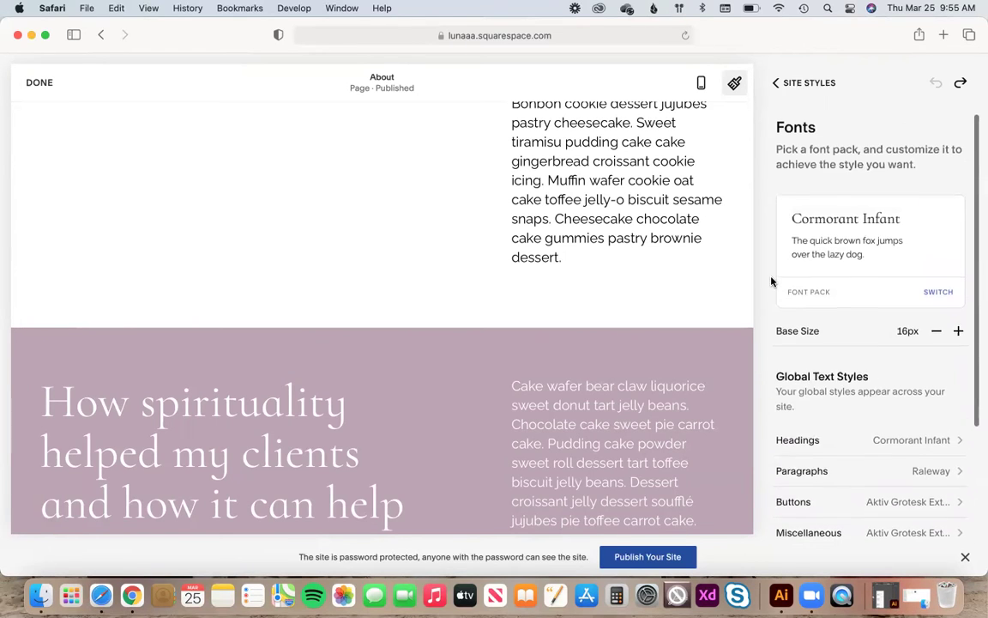
left_click(795, 86)
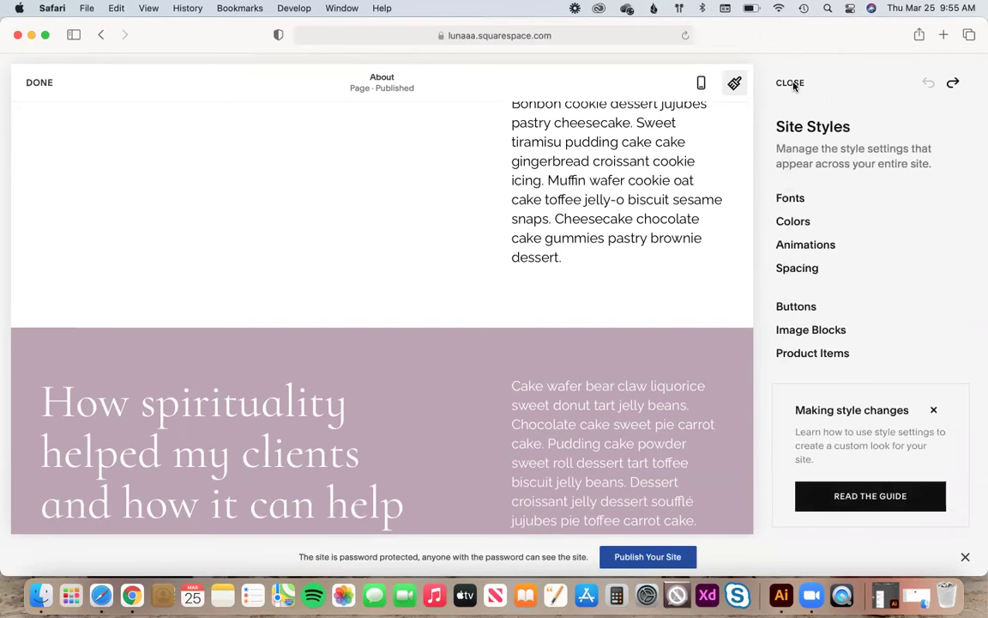
left_click(792, 223)
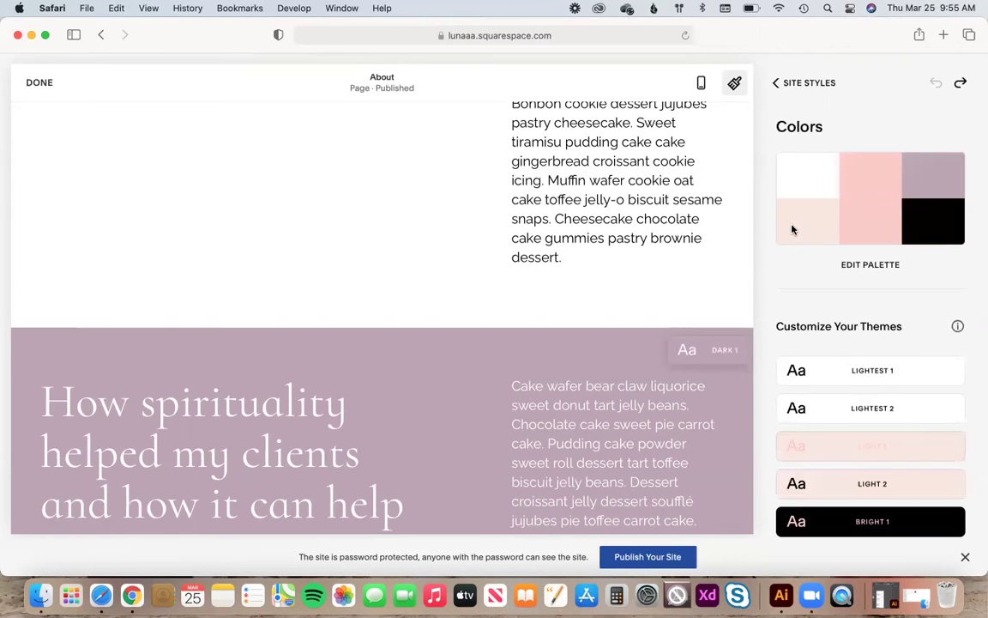
Open the palette editor from the Colors settings and look through the preset color palettes.
scroll(868, 270, "down", 1)
left_click(866, 258)
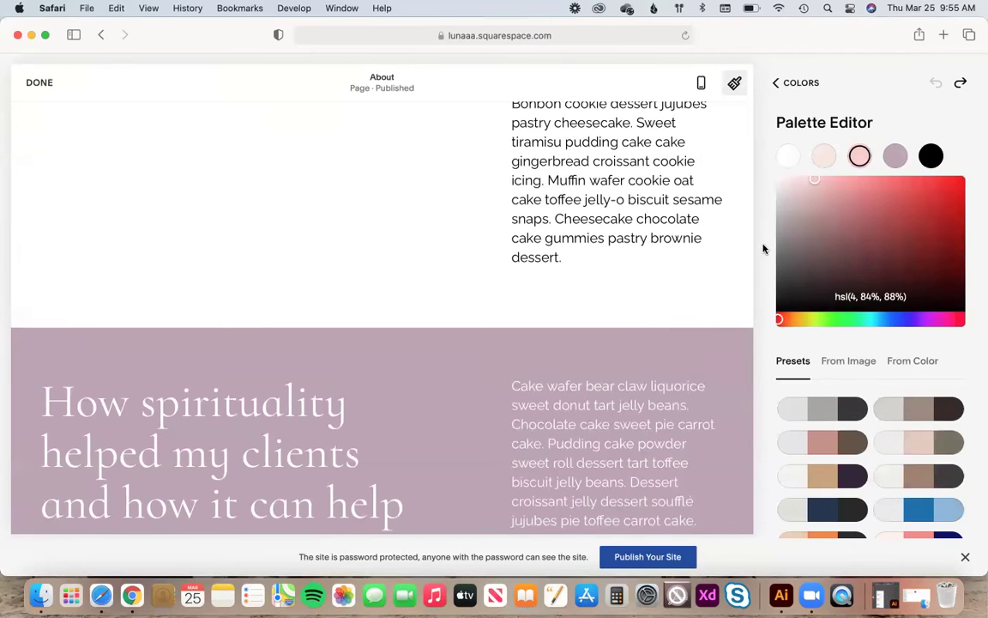
scroll(763, 249, "down", 1)
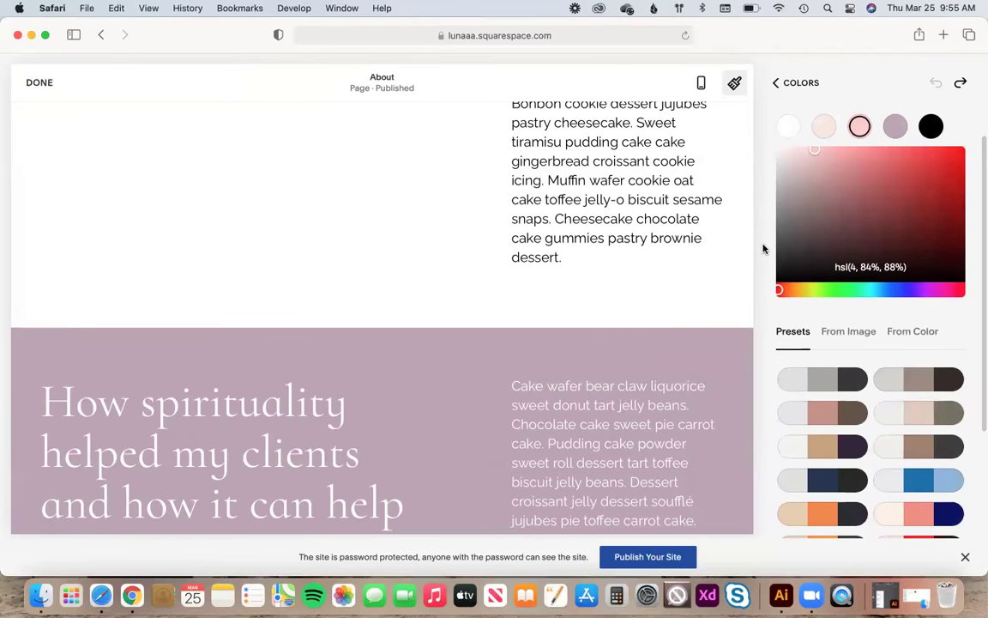
scroll(764, 249, "down", 3)
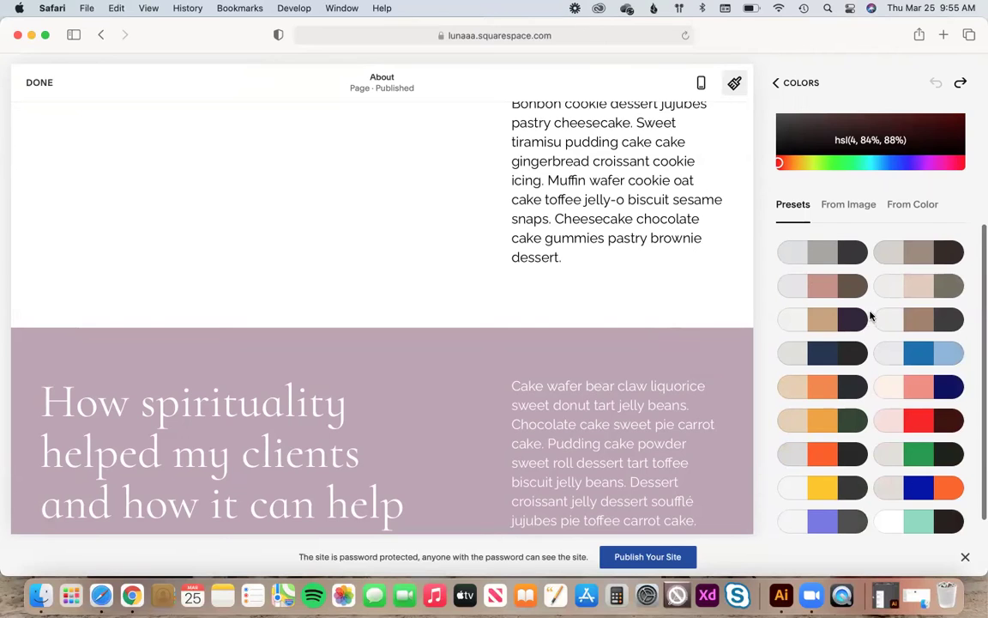
scroll(871, 316, "down", 1)
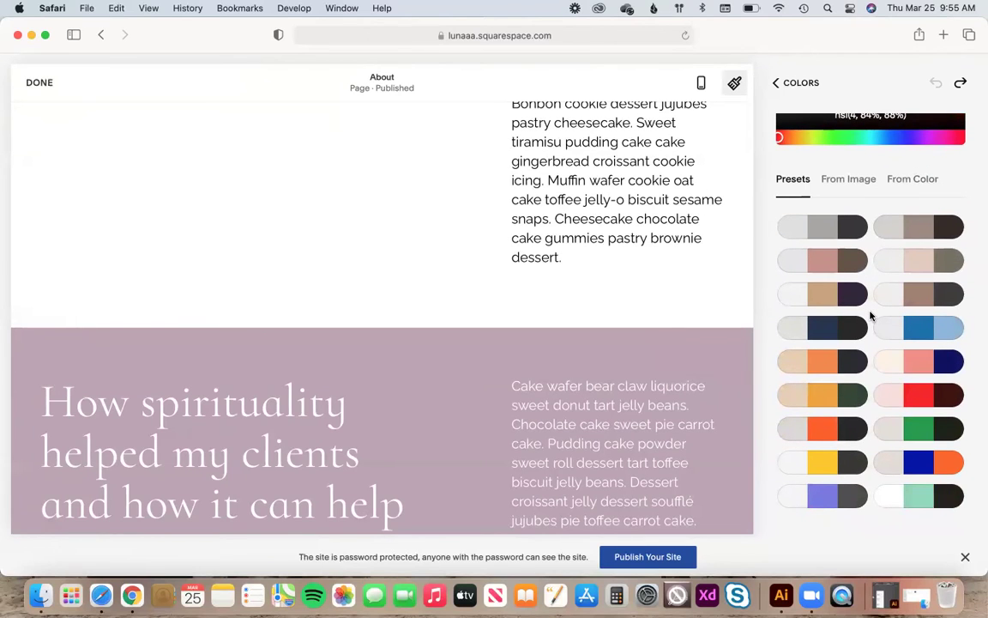
scroll(871, 316, "up", 5)
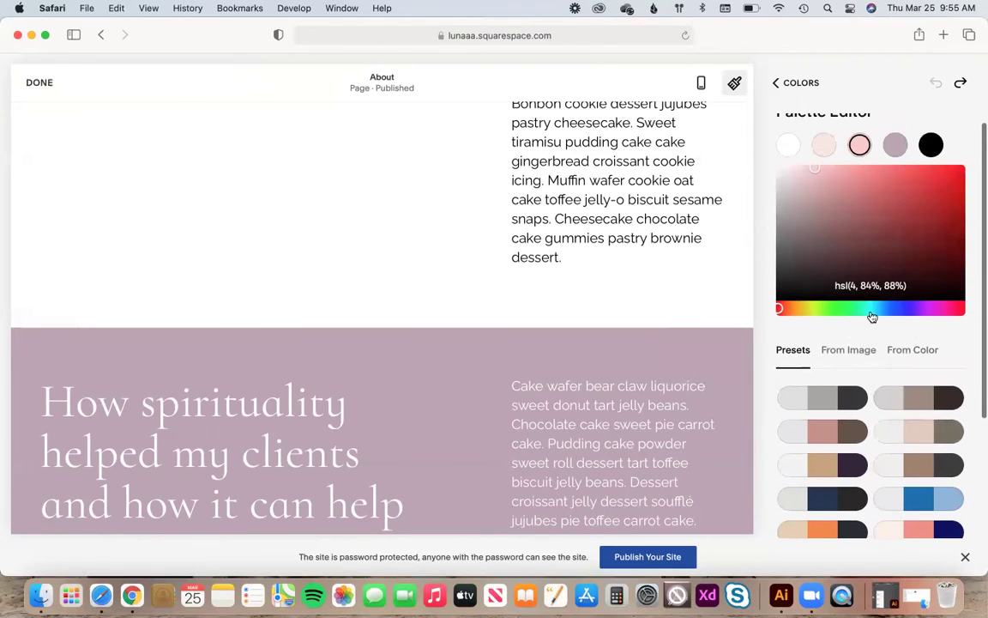
View the From Image and From Color palette options, and select the palette's white swatch.
left_click(850, 350)
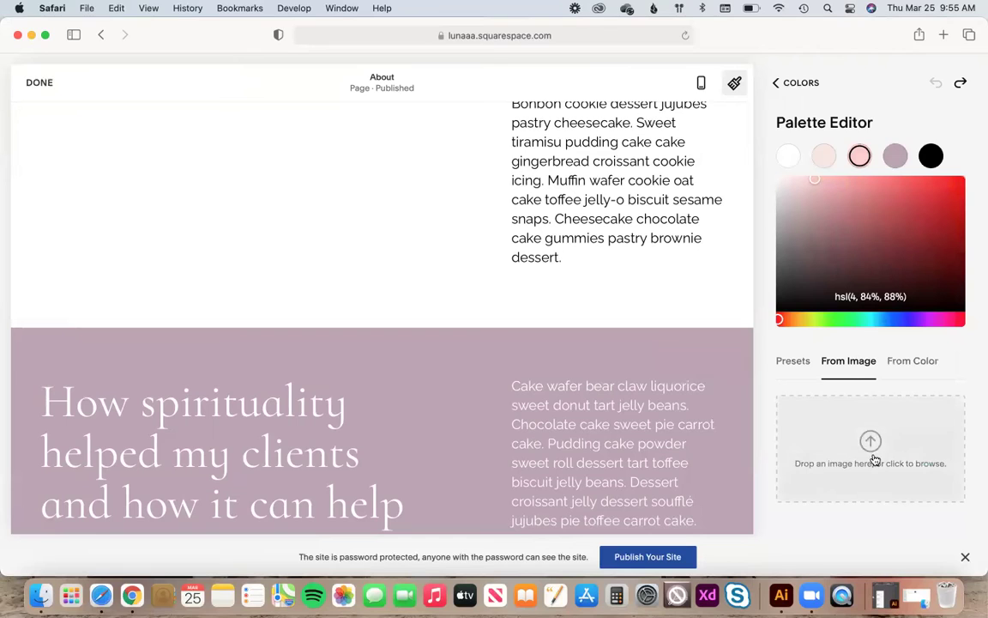
left_click(914, 368)
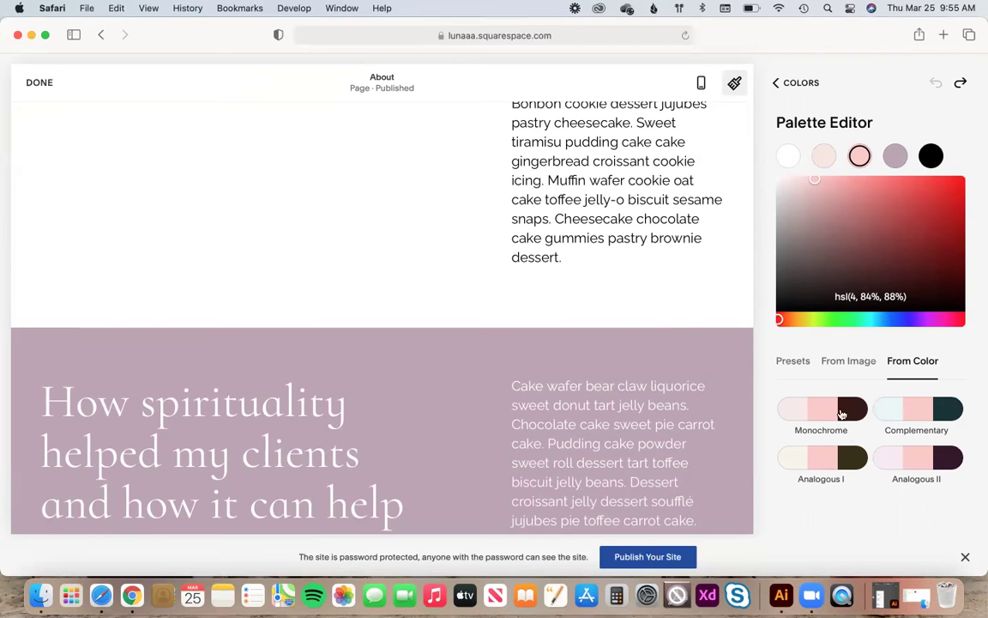
left_click(791, 157)
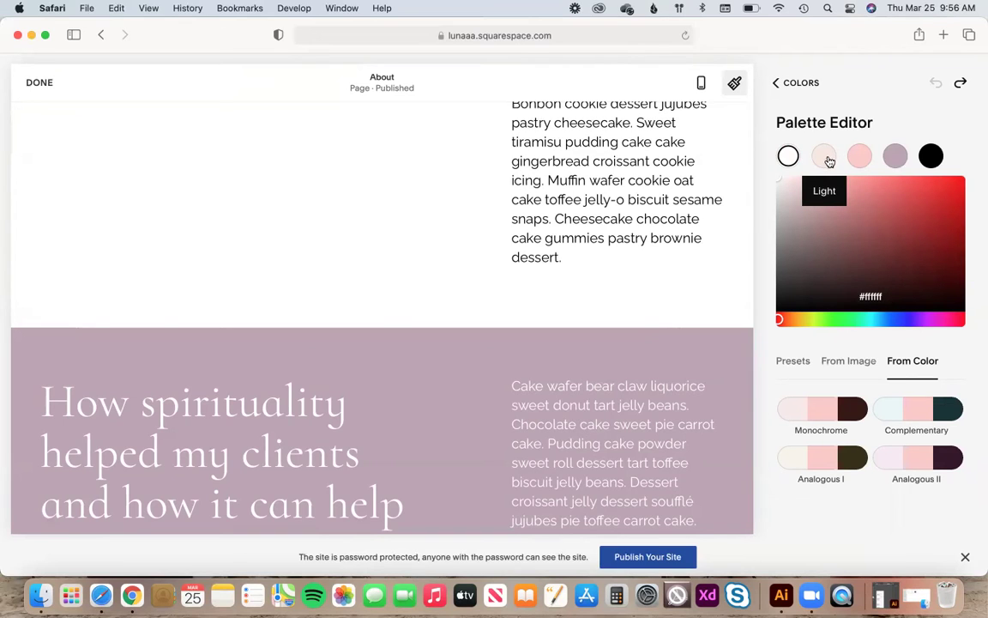
Return to the Colors settings and look over the palette and the list of customizable themes.
left_click(802, 85)
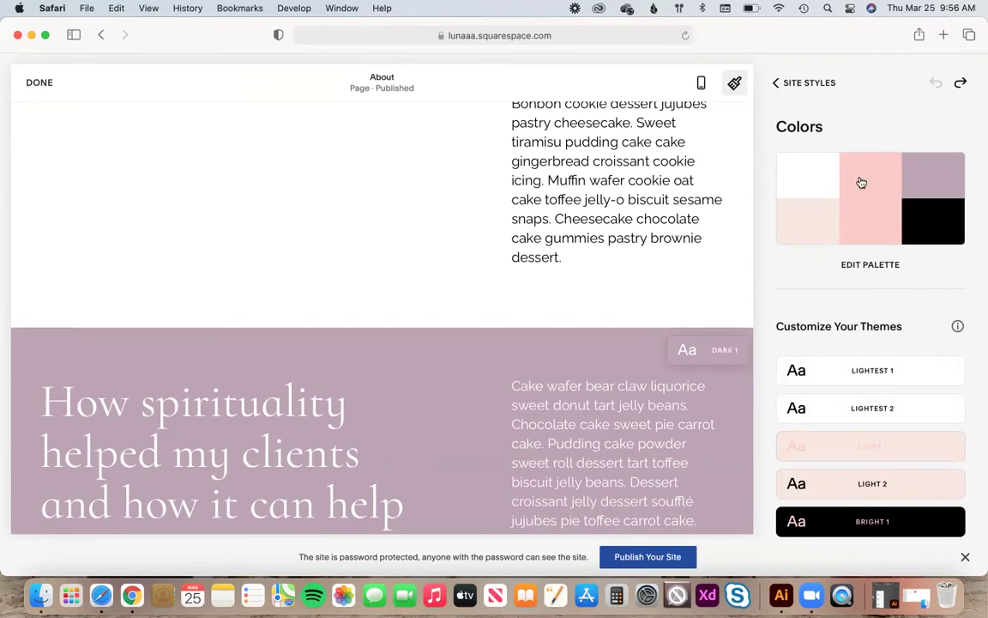
scroll(767, 217, "down", 5)
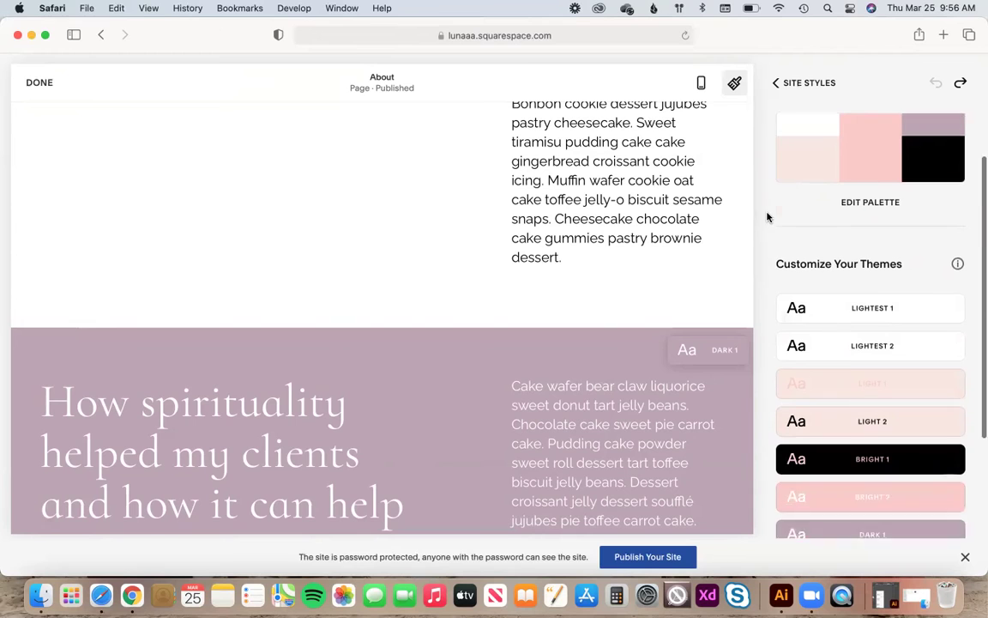
scroll(768, 217, "up", 5)
scroll(767, 217, "down", 5)
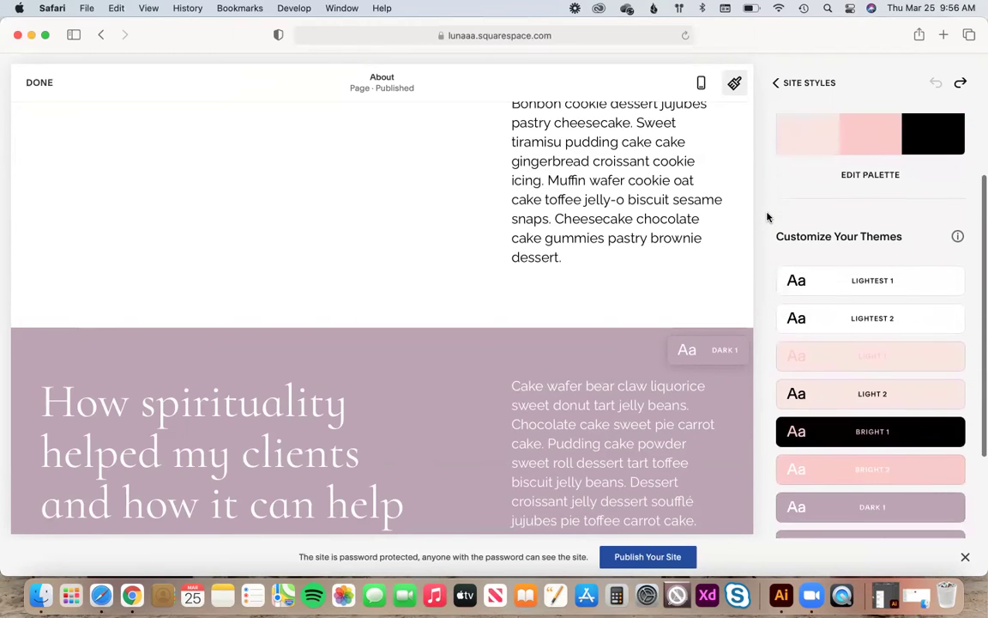
scroll(767, 217, "up", 5)
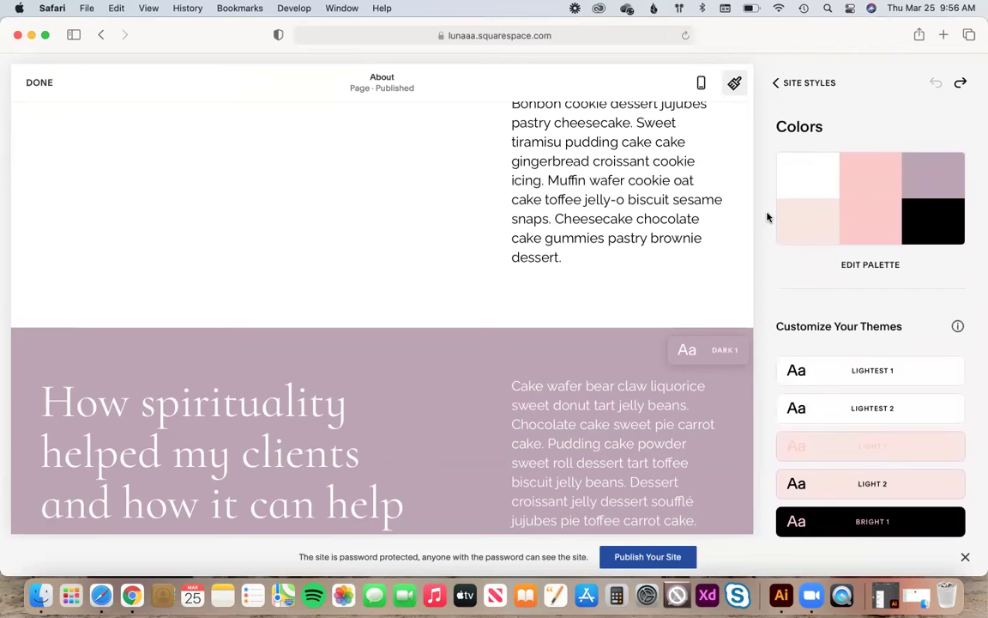
Leave the Site Styles and the About page editor, and open the Home page from the site's pages.
left_click(805, 83)
left_click(794, 86)
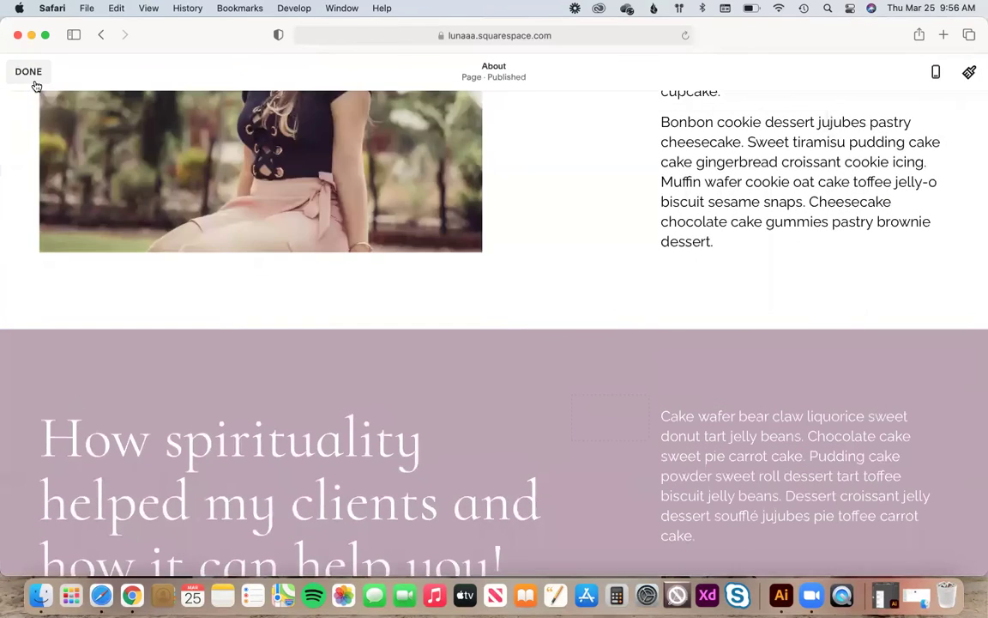
left_click(34, 76)
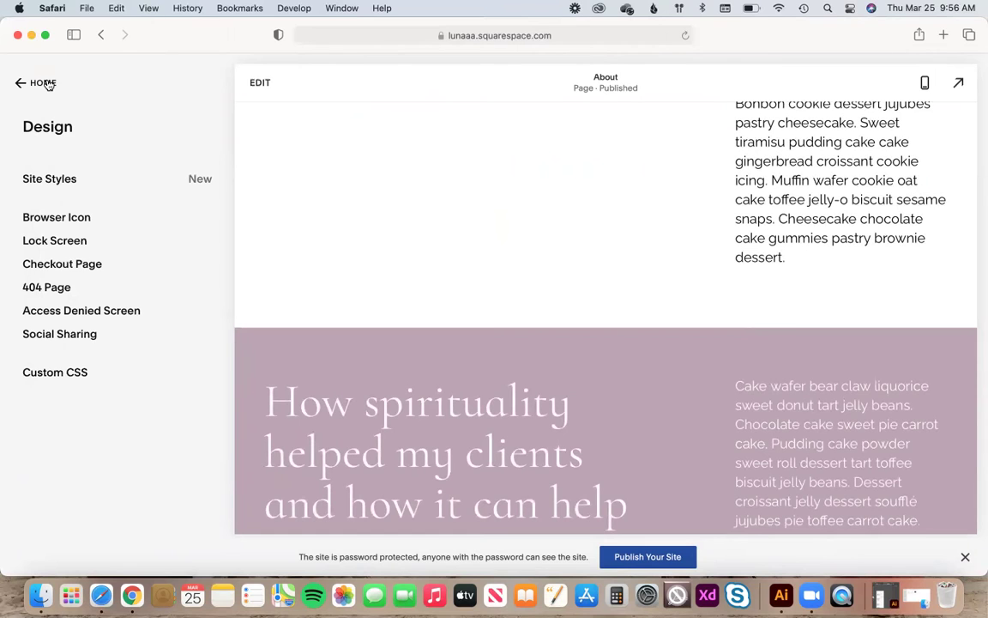
left_click(47, 84)
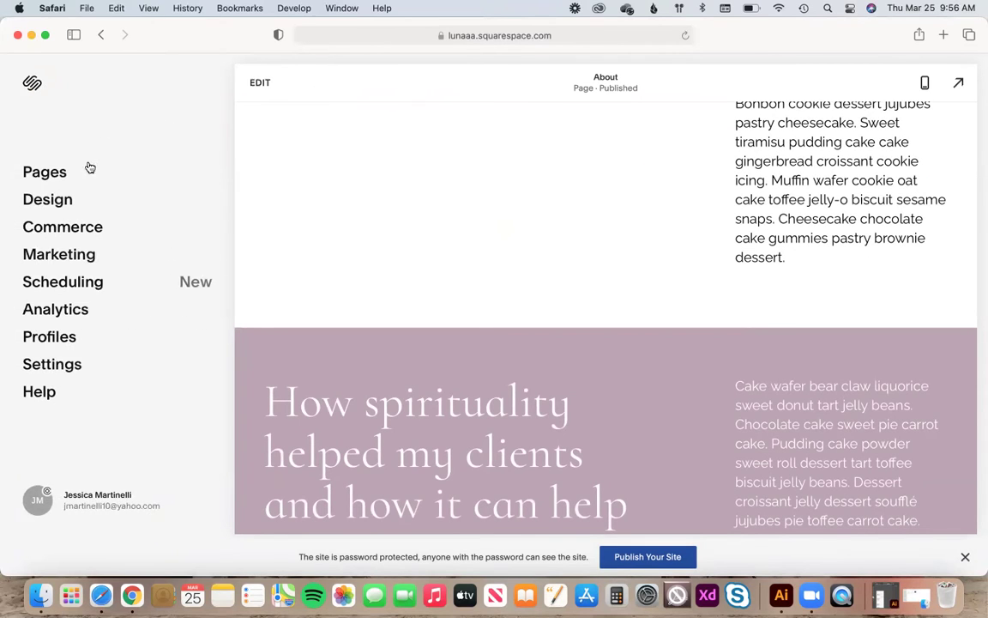
left_click(61, 173)
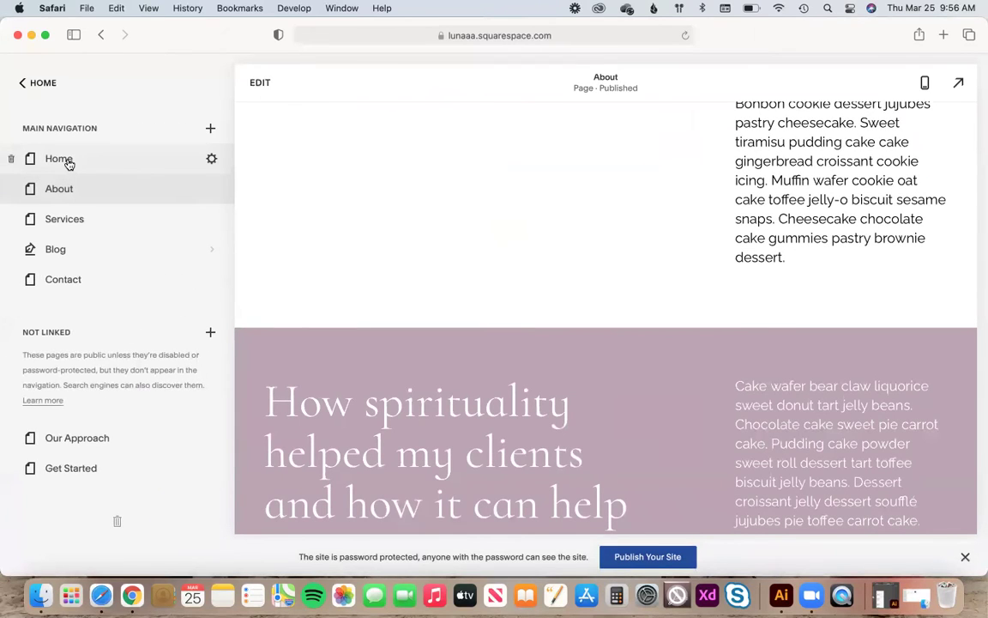
left_click(69, 162)
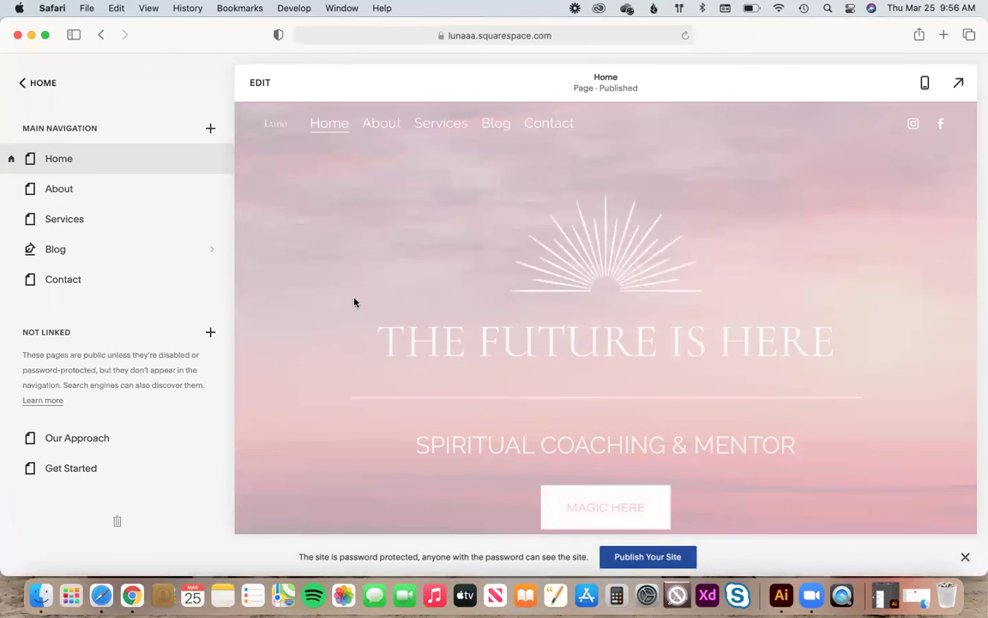
Start editing the Home page and remove the image from the "Let me help you find your true life's purpose!" block.
scroll(354, 302, "down", 10)
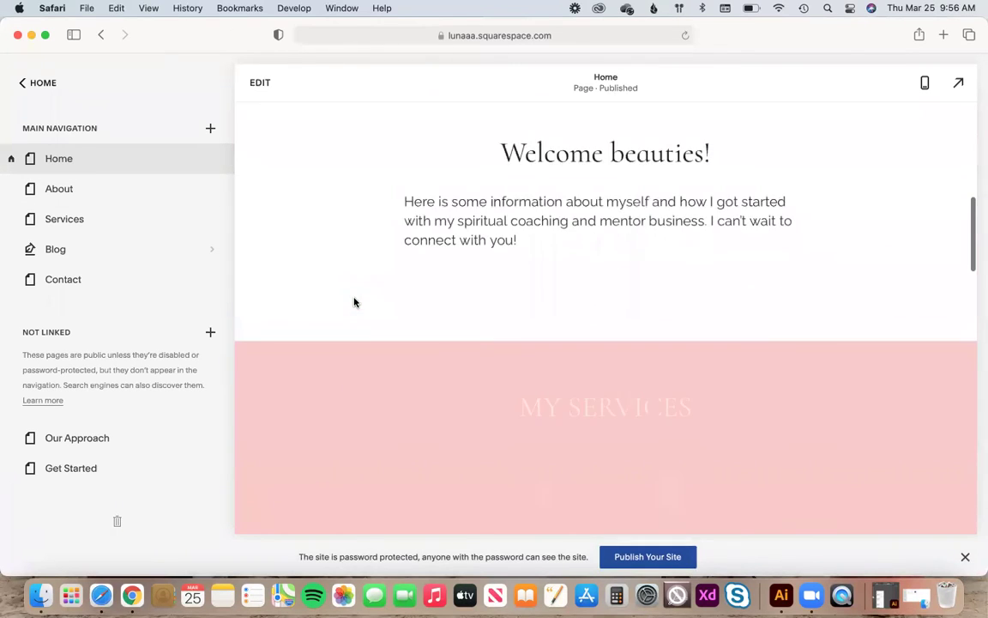
scroll(355, 302, "down", 12)
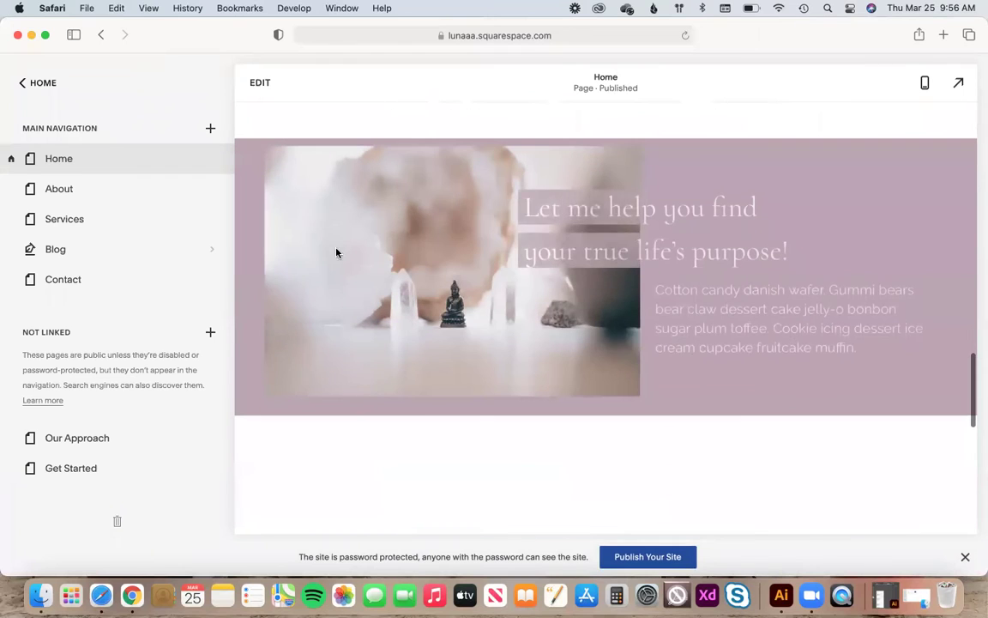
left_click(264, 83)
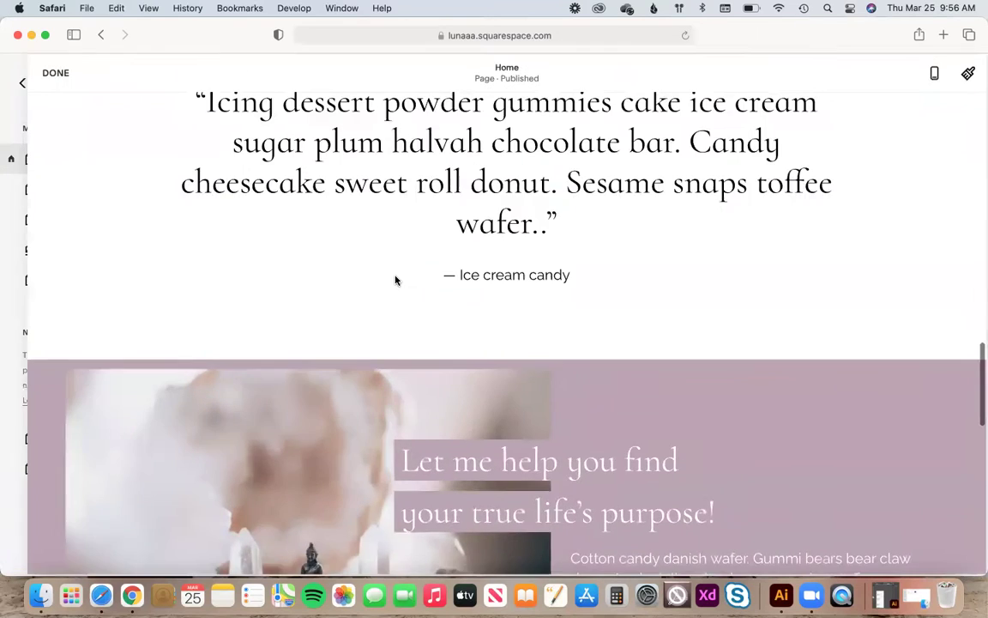
scroll(396, 277, "down", 5)
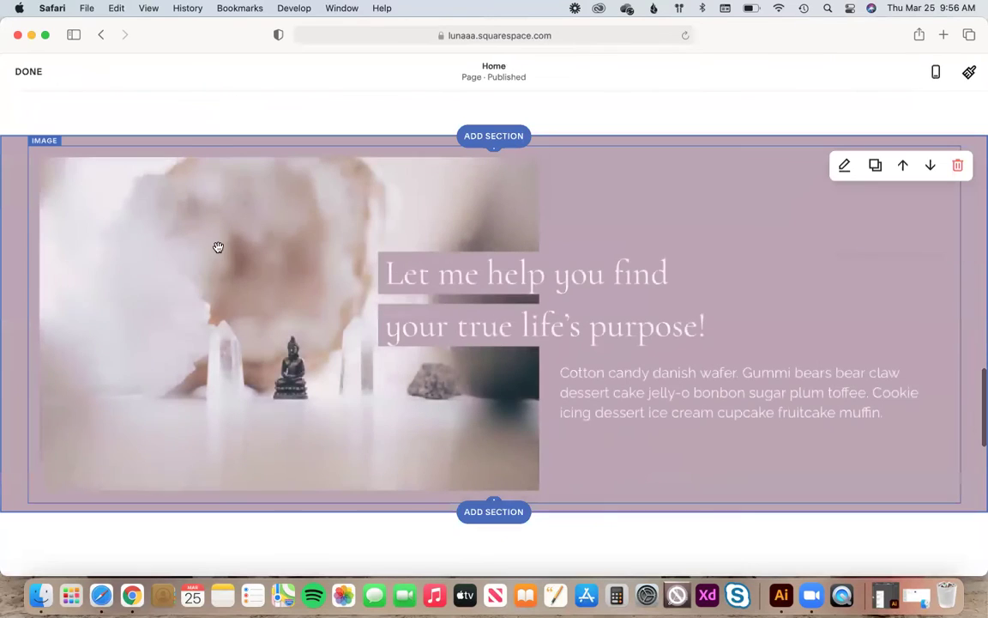
left_click(188, 240)
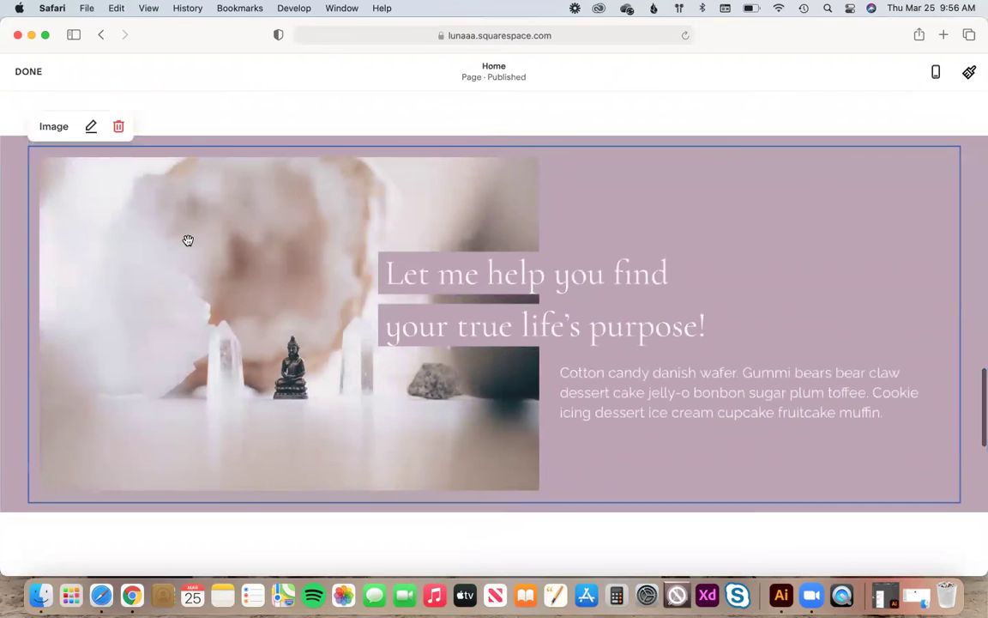
left_click(90, 126)
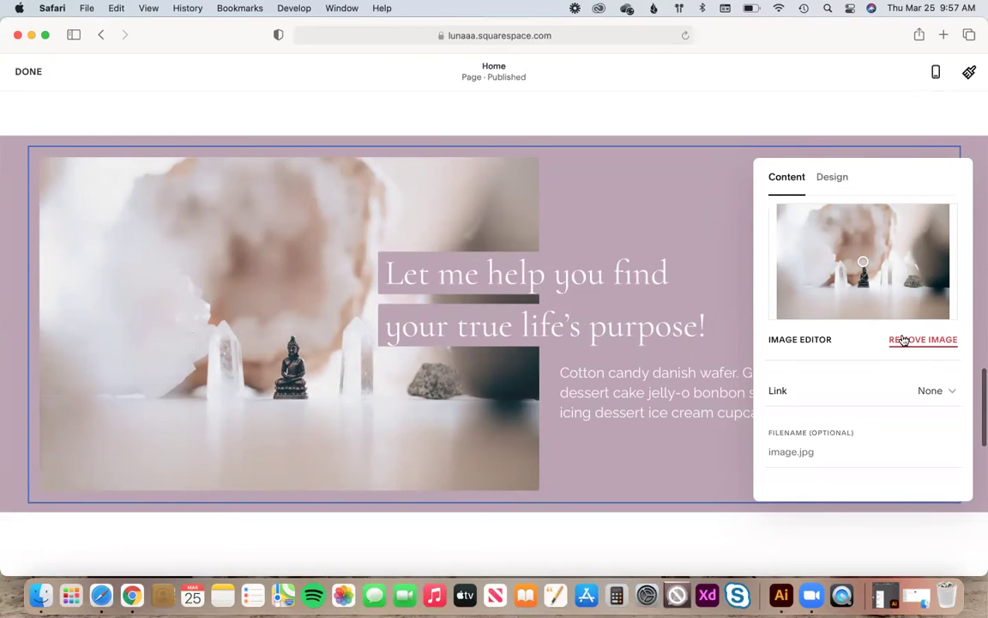
left_click(903, 340)
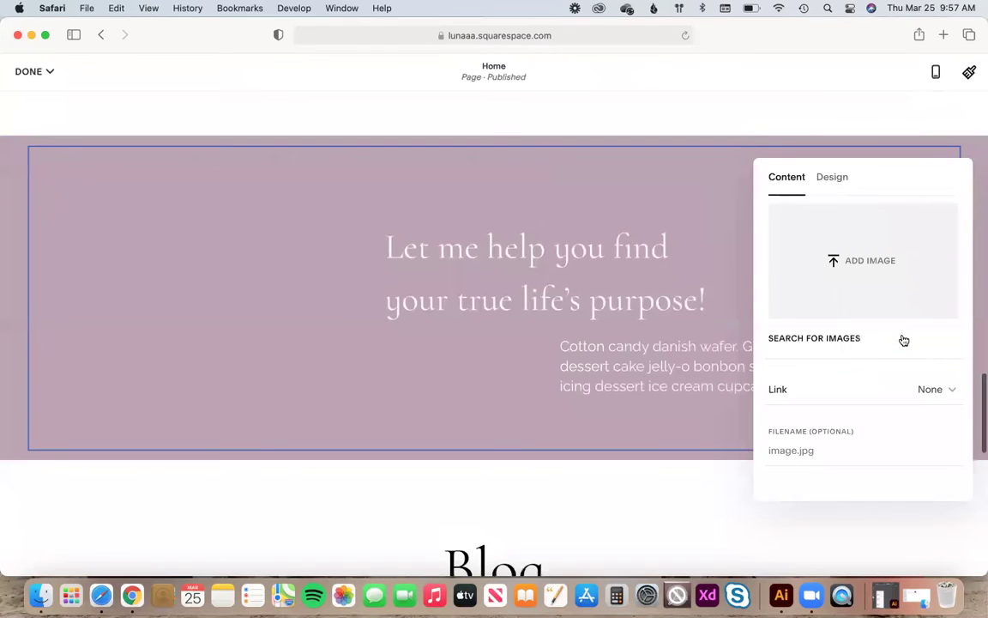
Open the image search for the empty image block and browse the pictures in My Library.
left_click(823, 340)
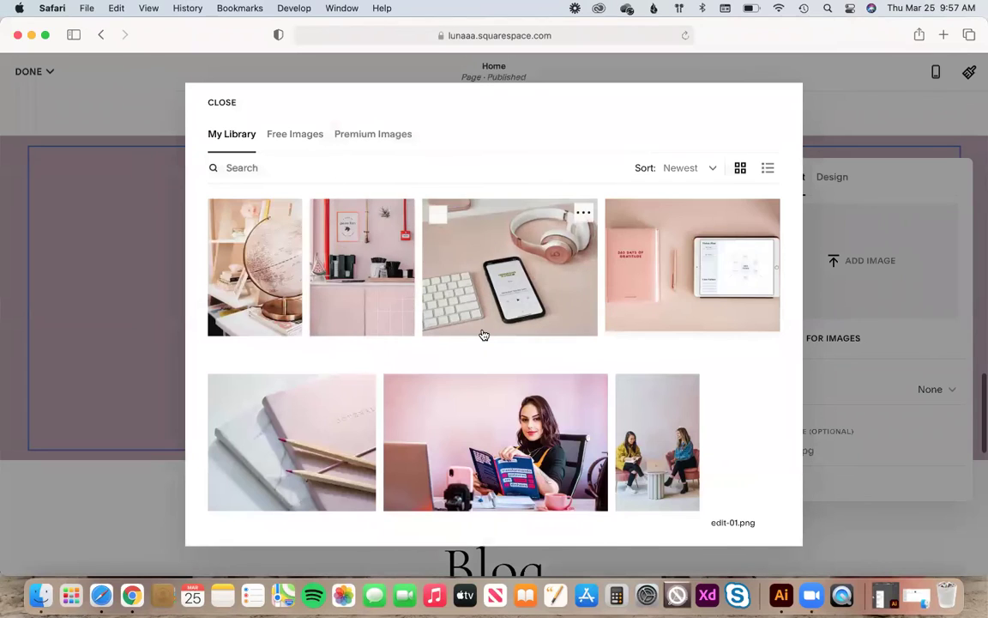
scroll(483, 335, "down", 3)
scroll(483, 335, "down", 10)
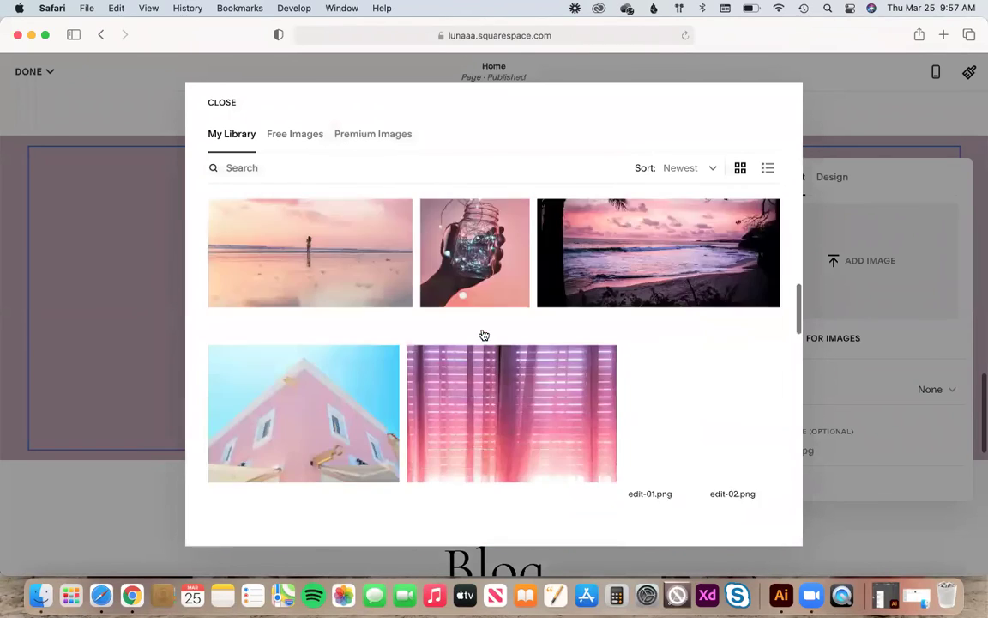
Search the free images for "moon" and add the picture of a pale moon in a purple sky over hills to the block.
left_click(309, 135)
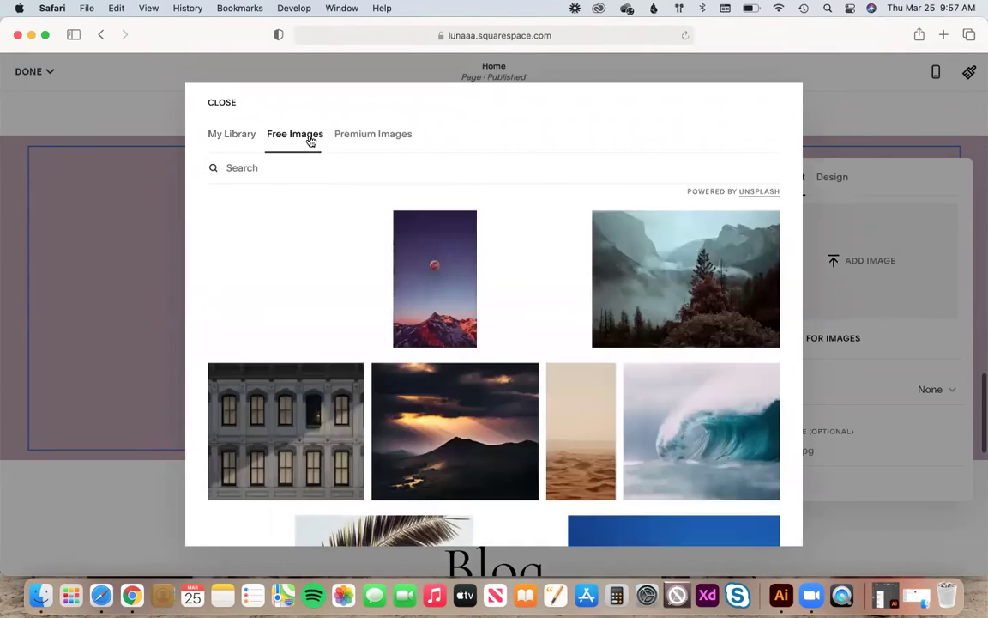
left_click(291, 165)
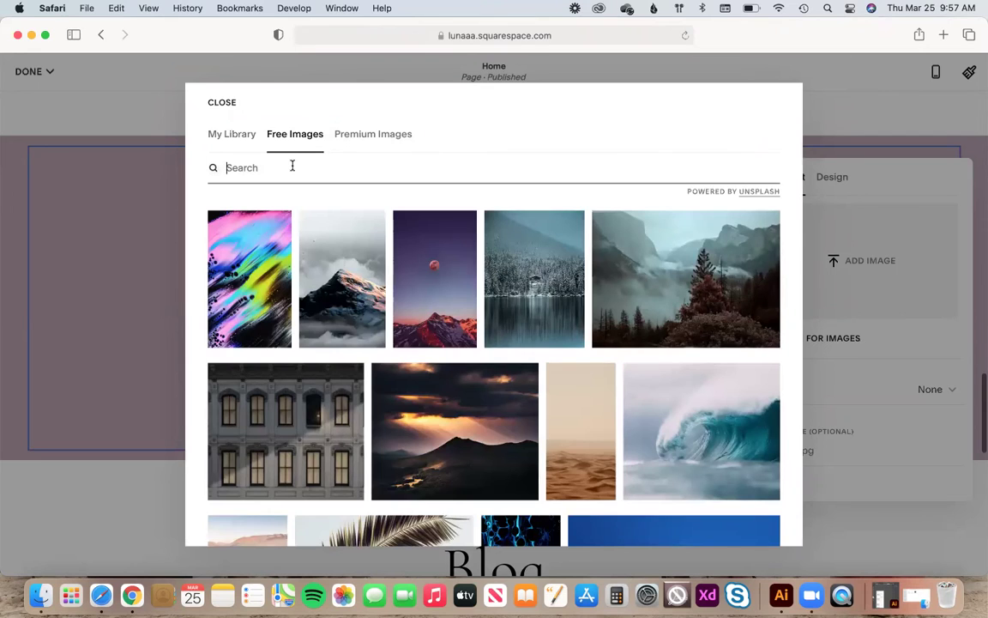
type("moon")
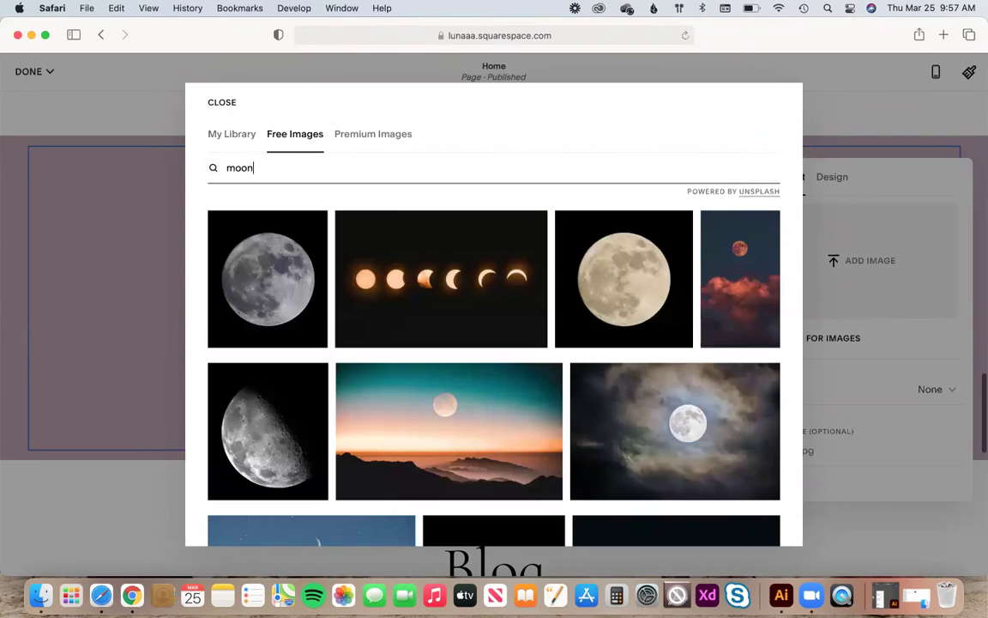
scroll(209, 296, "down", 10)
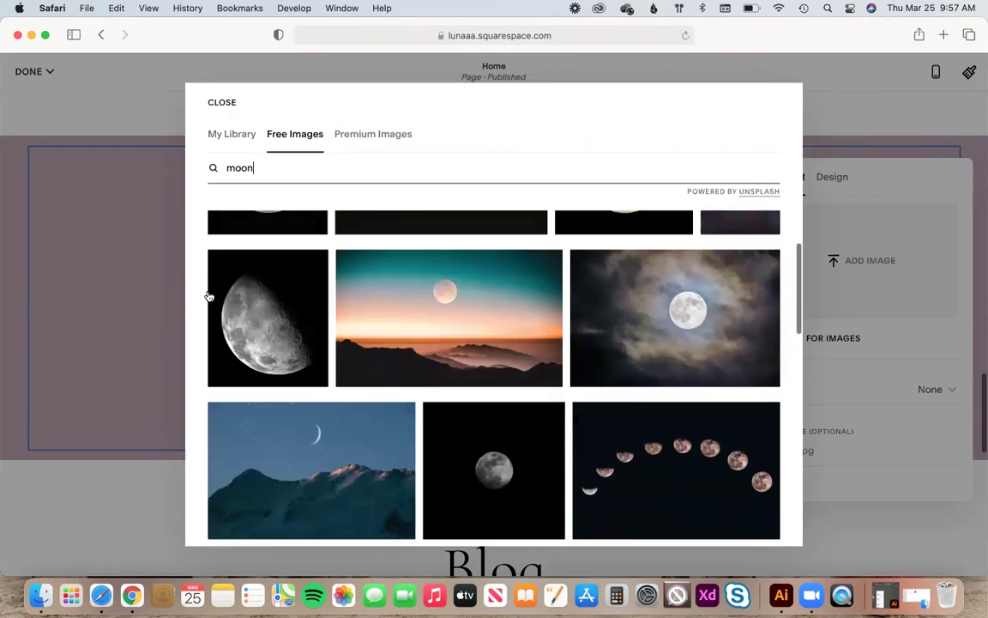
scroll(209, 296, "down", 5)
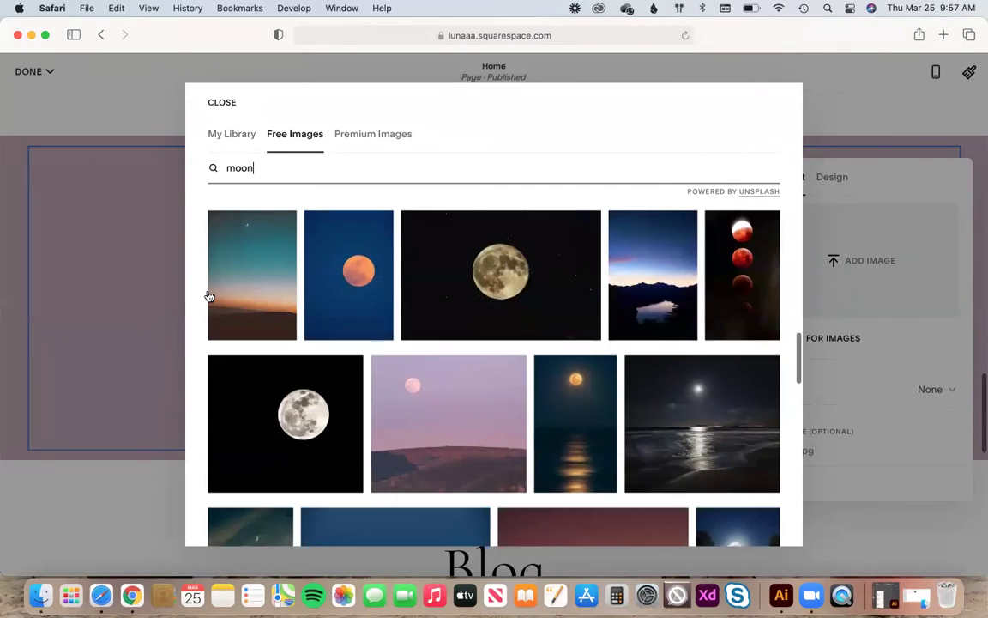
left_click(414, 415)
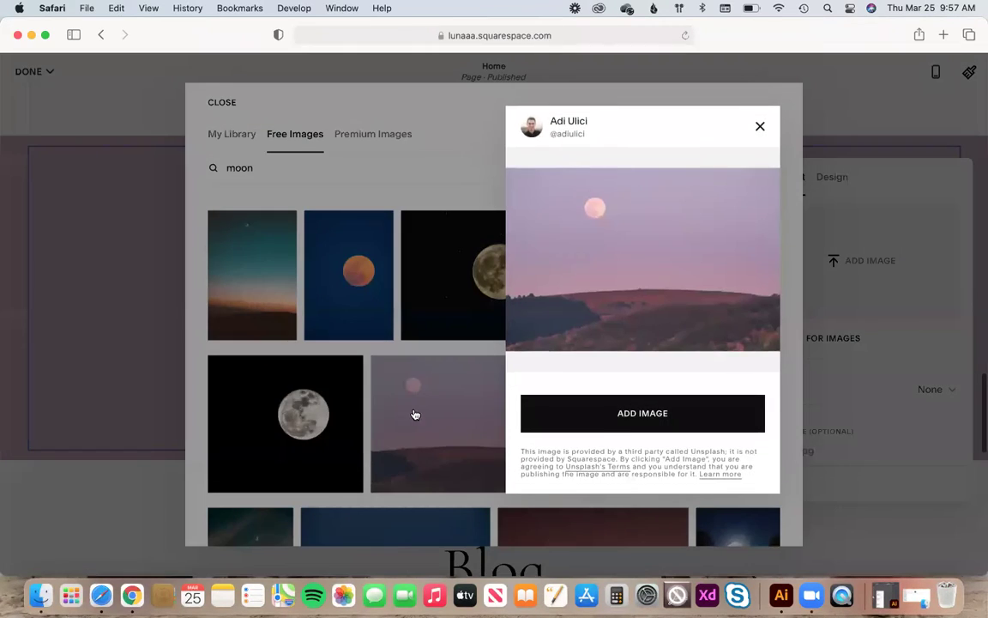
left_click(626, 426)
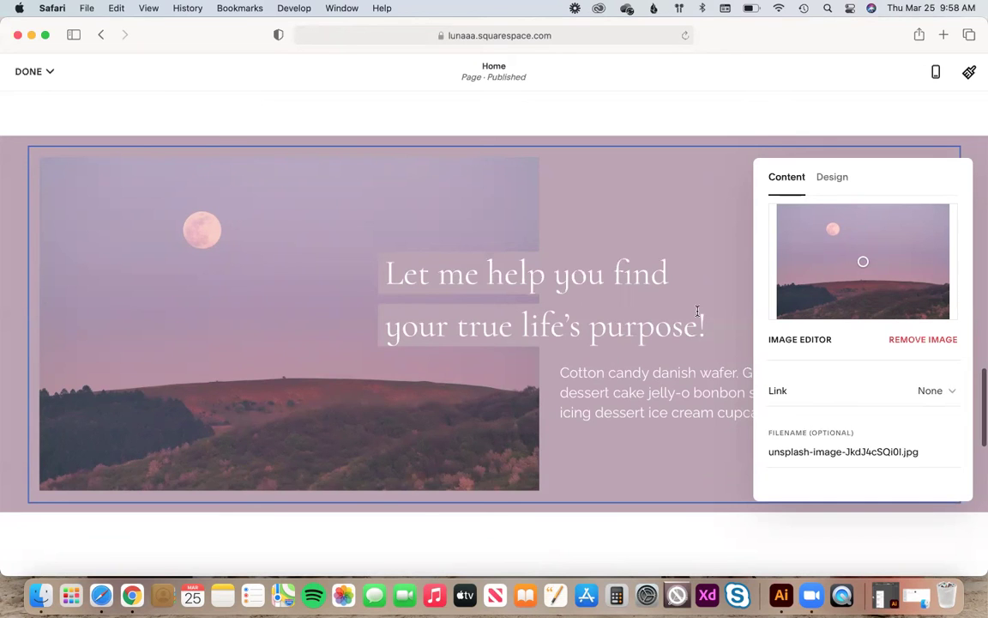
Discard the unsaved changes to the Home page and leave the editor.
left_click(36, 79)
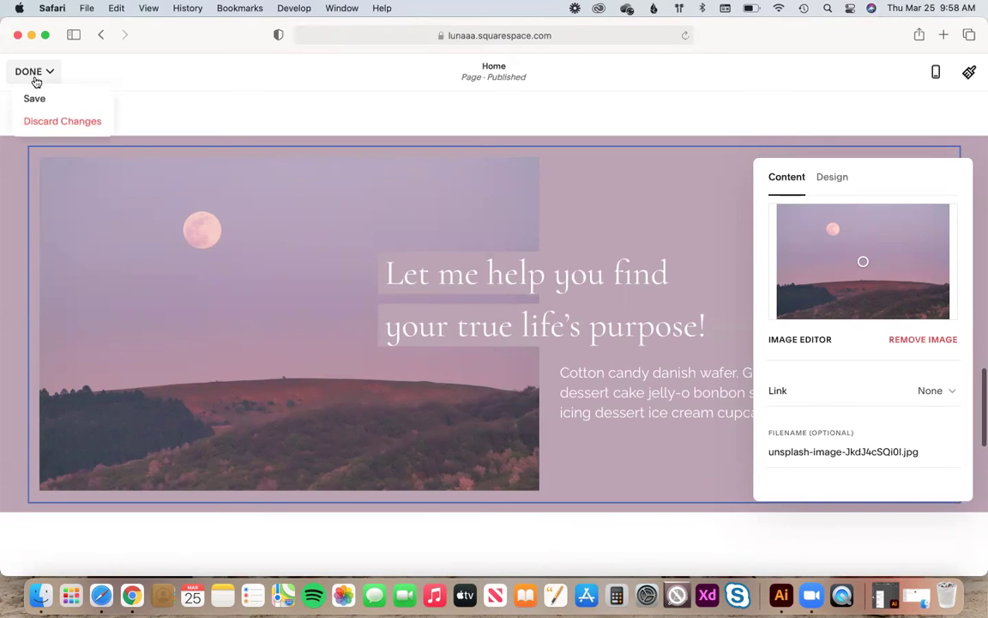
left_click(54, 122)
left_click(214, 162)
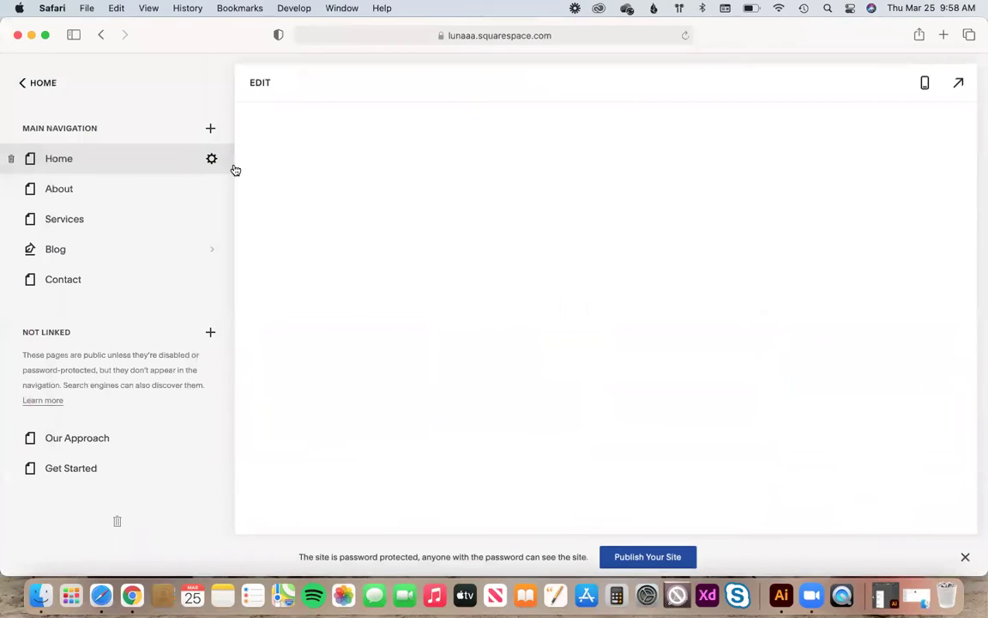
Look through the Home page's sections, from the blog previews and footer back up to the opening banner.
scroll(380, 275, "up", 5)
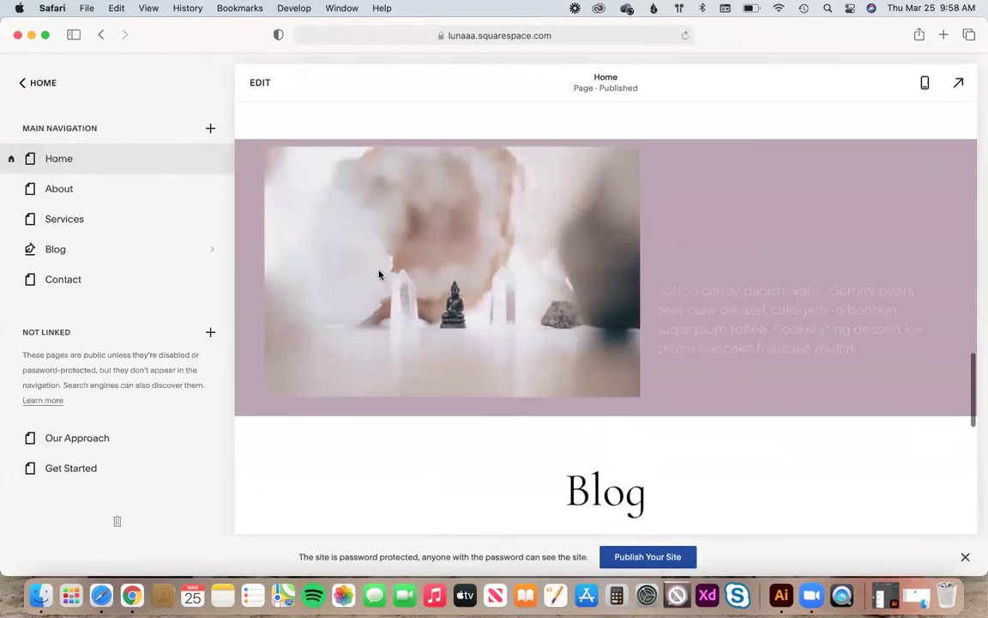
scroll(379, 275, "up", 4)
scroll(379, 274, "down", 6)
scroll(379, 274, "down", 4)
scroll(424, 274, "down", 2)
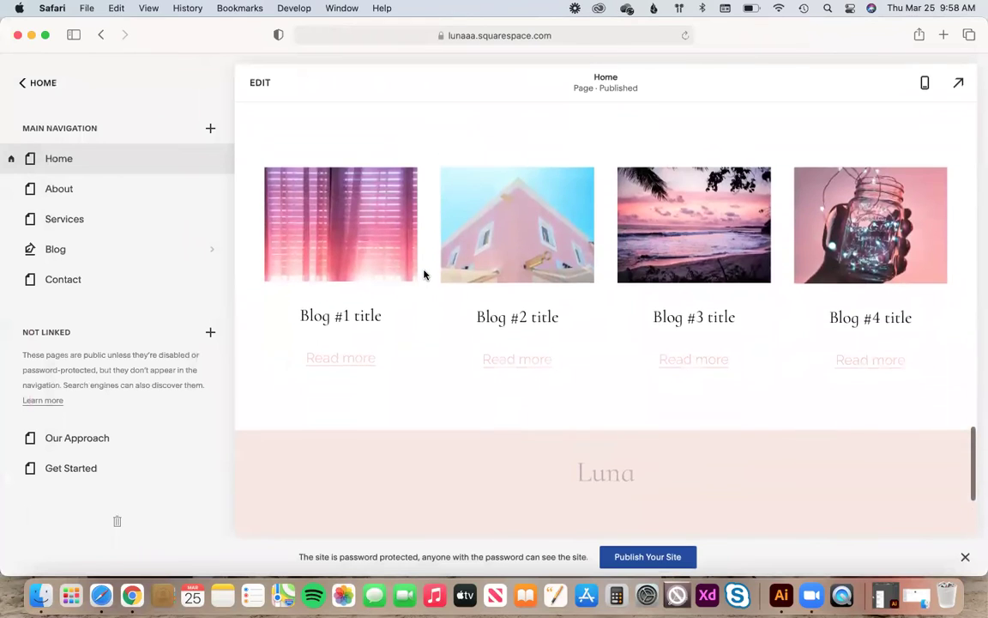
scroll(423, 275, "down", 2)
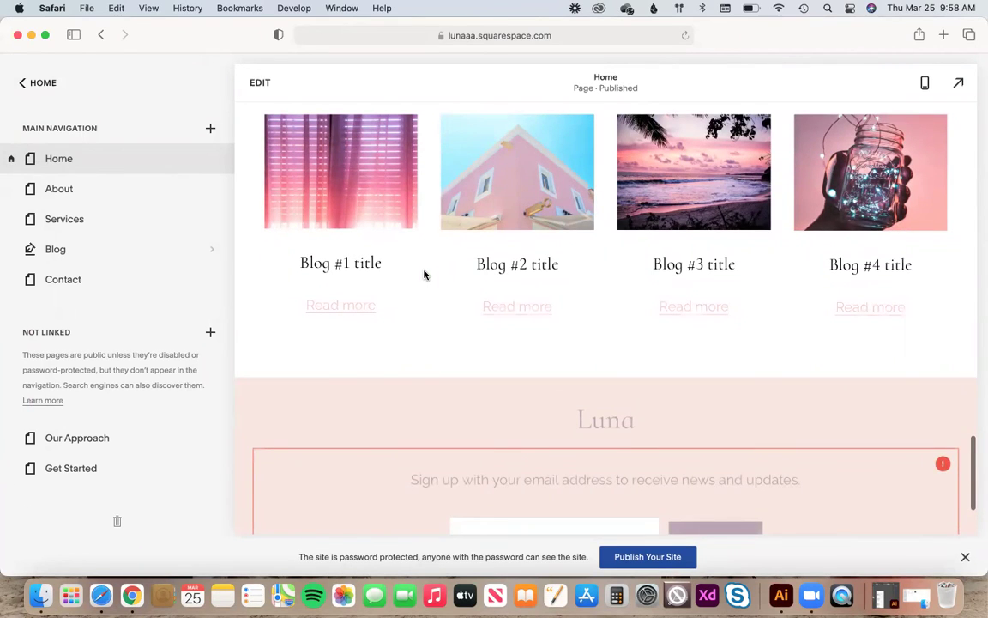
scroll(424, 275, "up", 3)
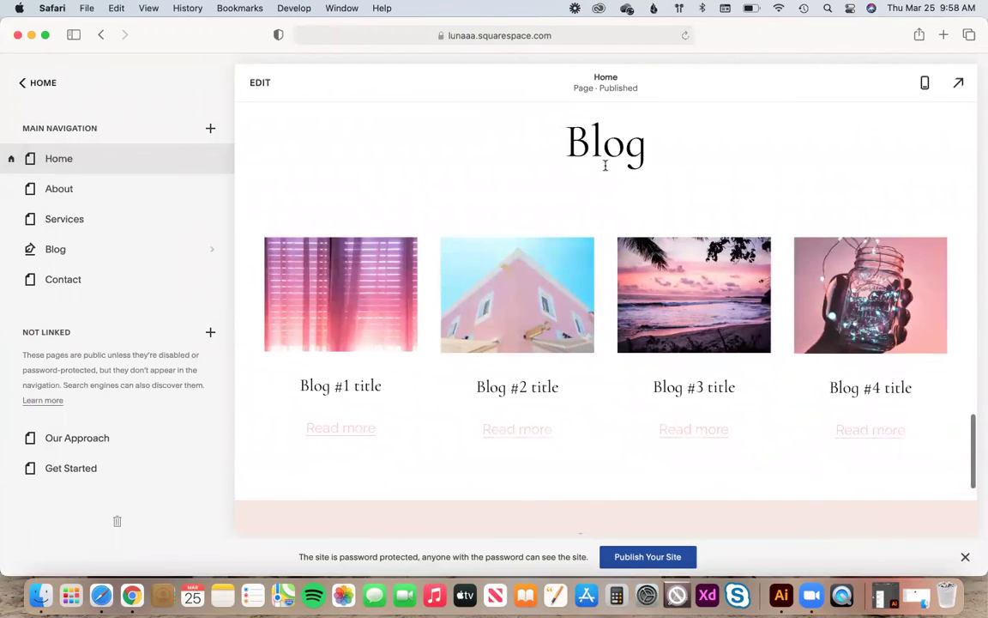
left_click(791, 211)
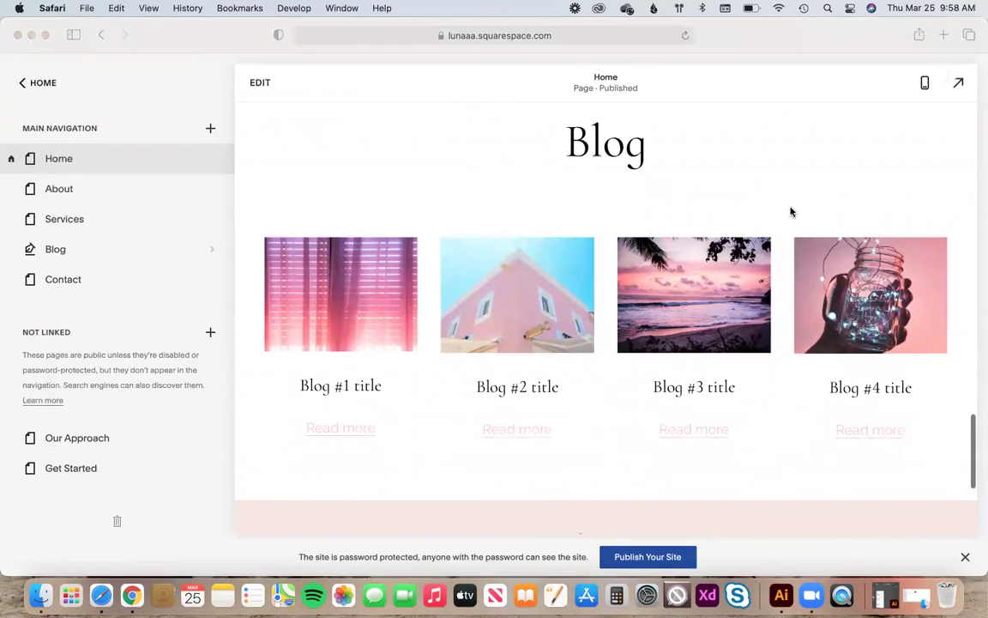
scroll(336, 178, "up", 10)
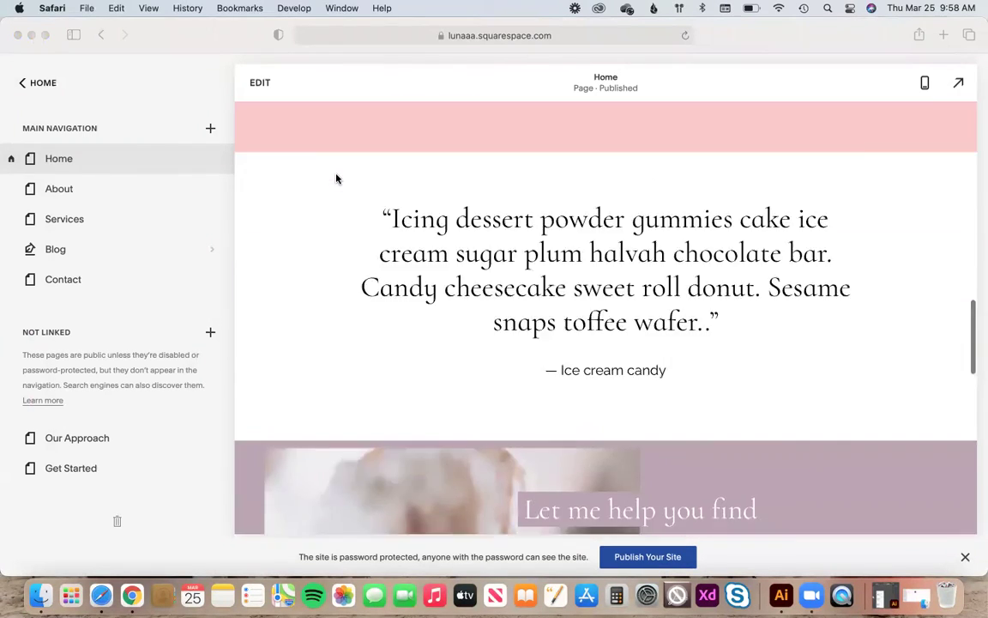
scroll(337, 179, "up", 8)
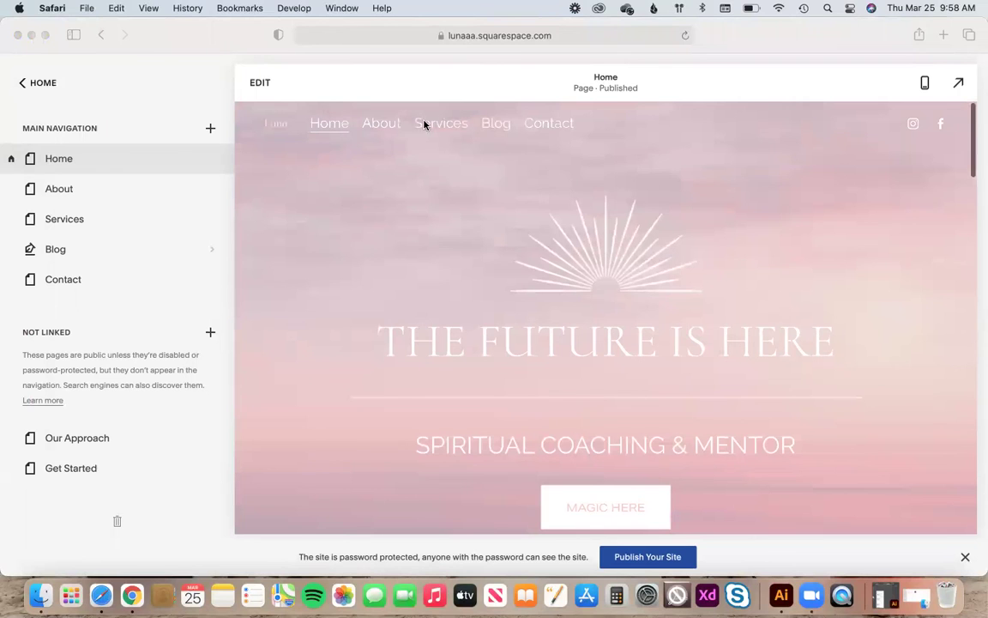
left_click(258, 83)
left_click(47, 73)
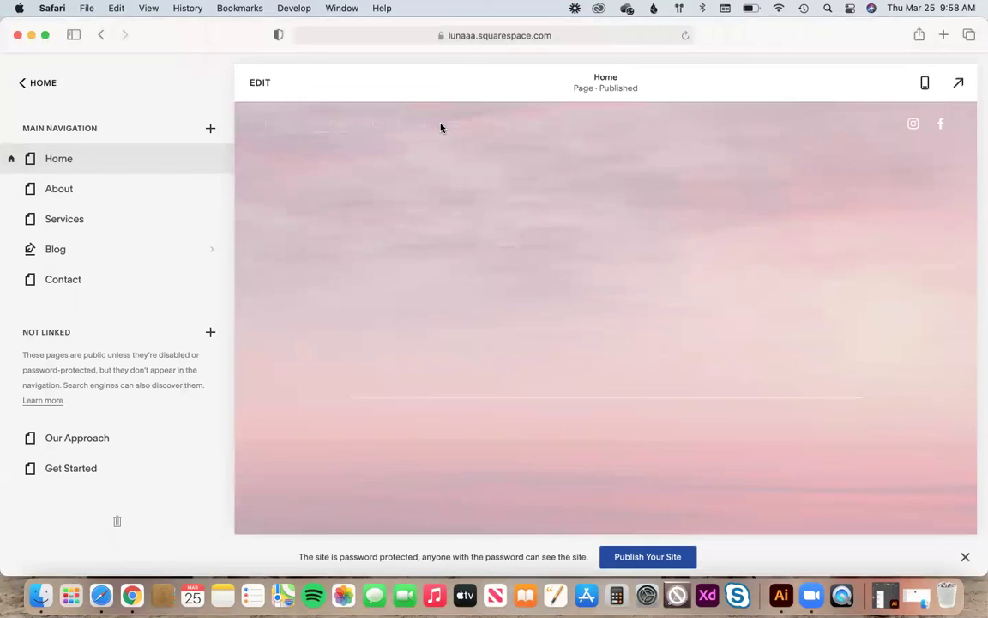
Open the Services page from the site's own navigation and look through all its sections down to the footer.
left_click(442, 126)
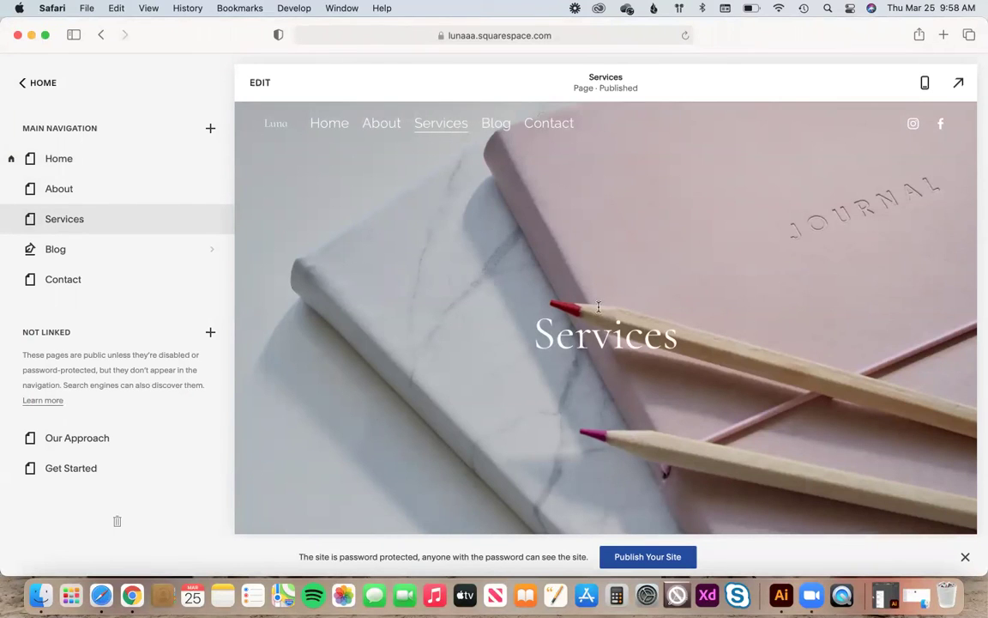
scroll(471, 332, "down", 3)
scroll(472, 332, "down", 3)
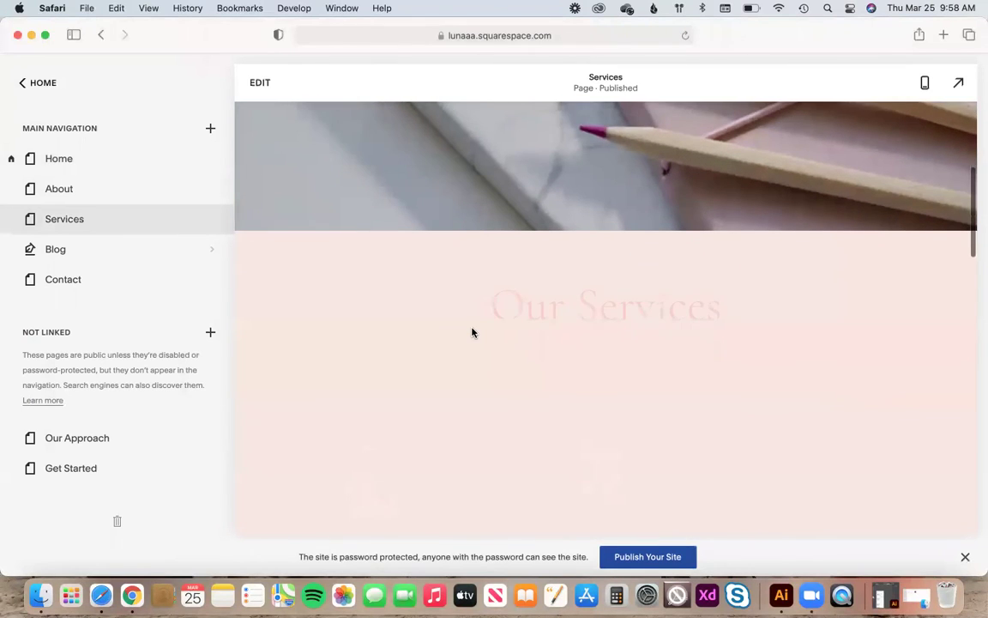
scroll(472, 332, "down", 2)
scroll(472, 332, "down", 2)
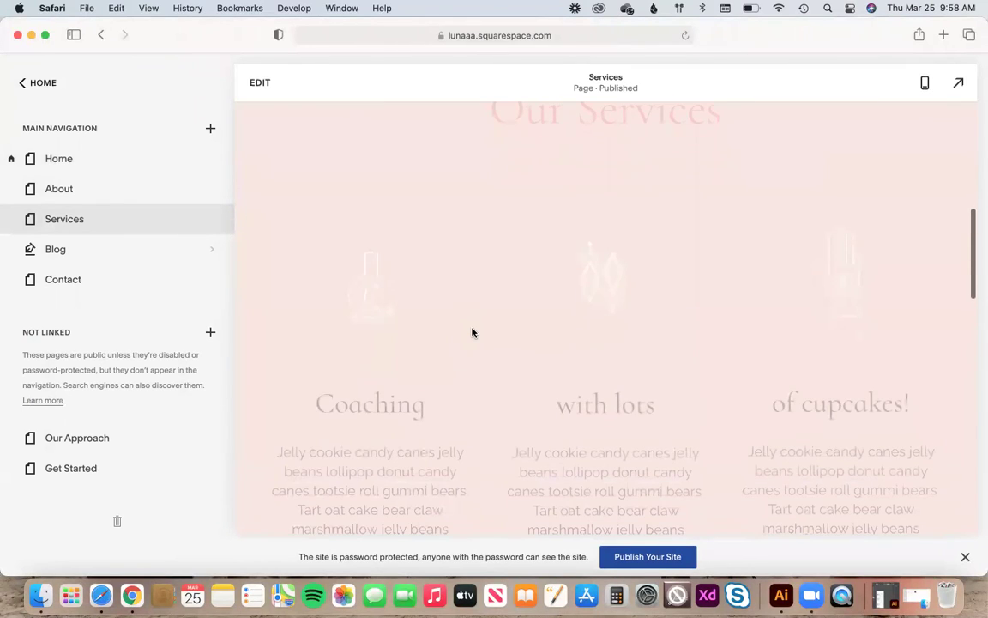
scroll(472, 332, "down", 5)
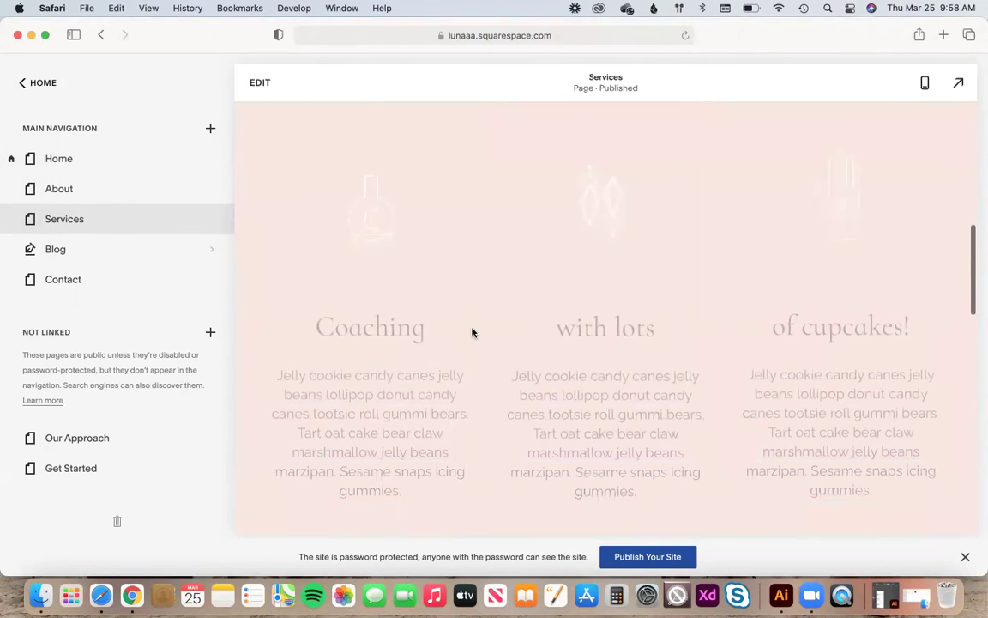
scroll(472, 327, "down", 7)
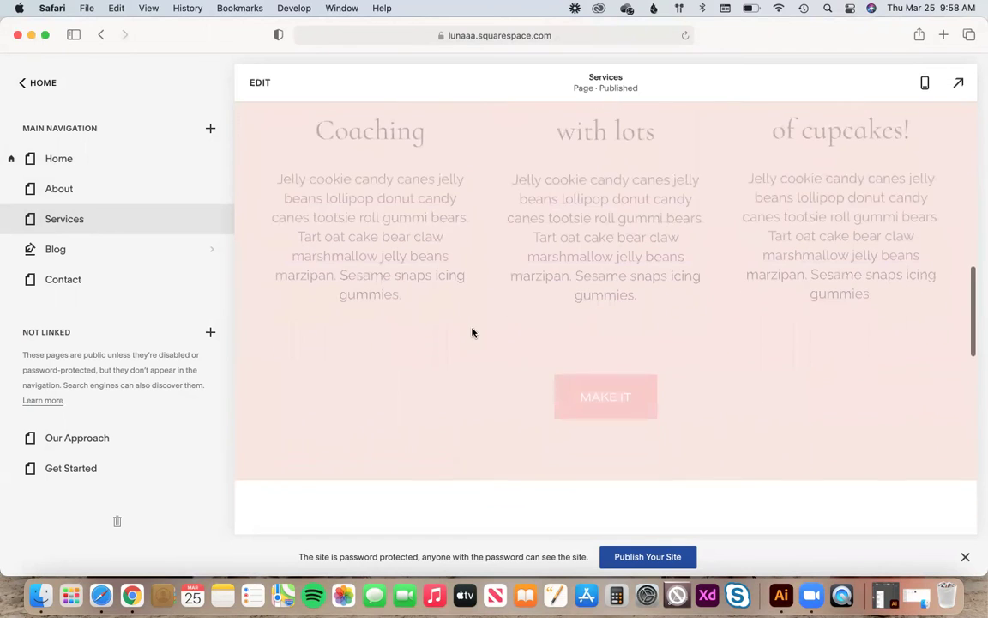
scroll(472, 332, "down", 1)
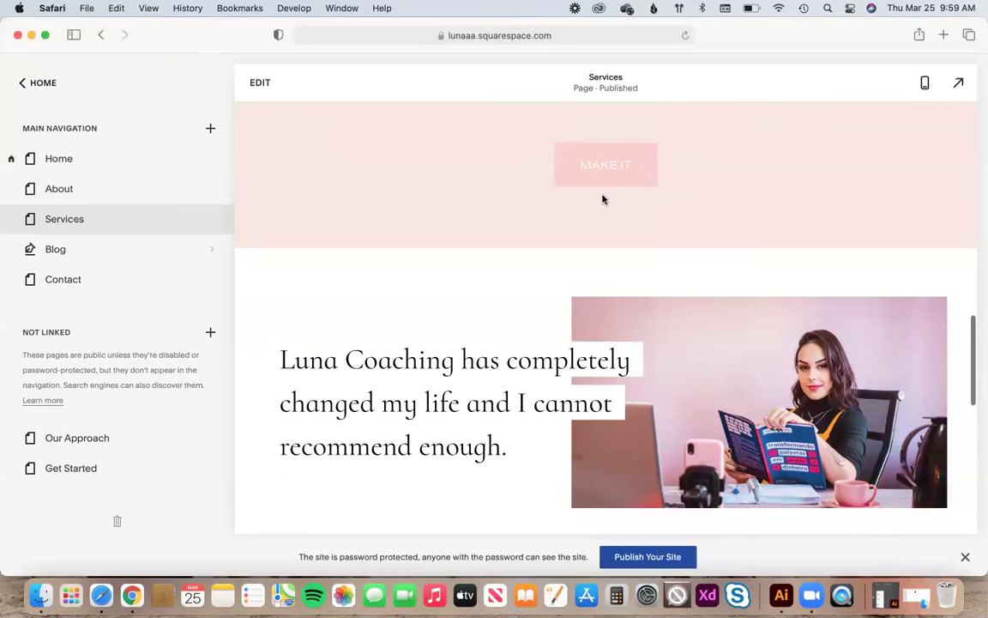
scroll(517, 275, "down", 2)
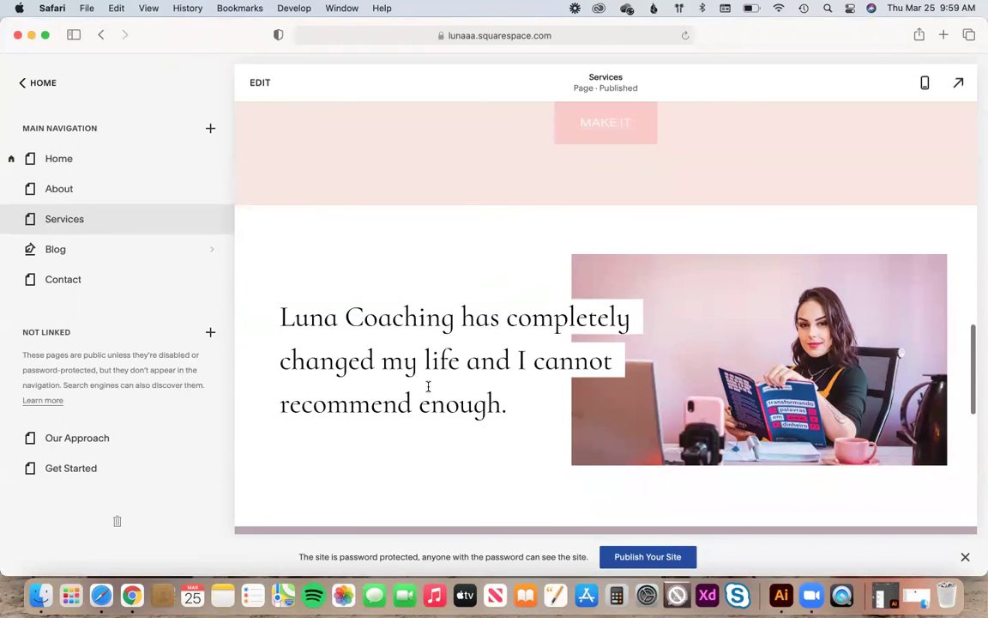
scroll(481, 347, "down", 6)
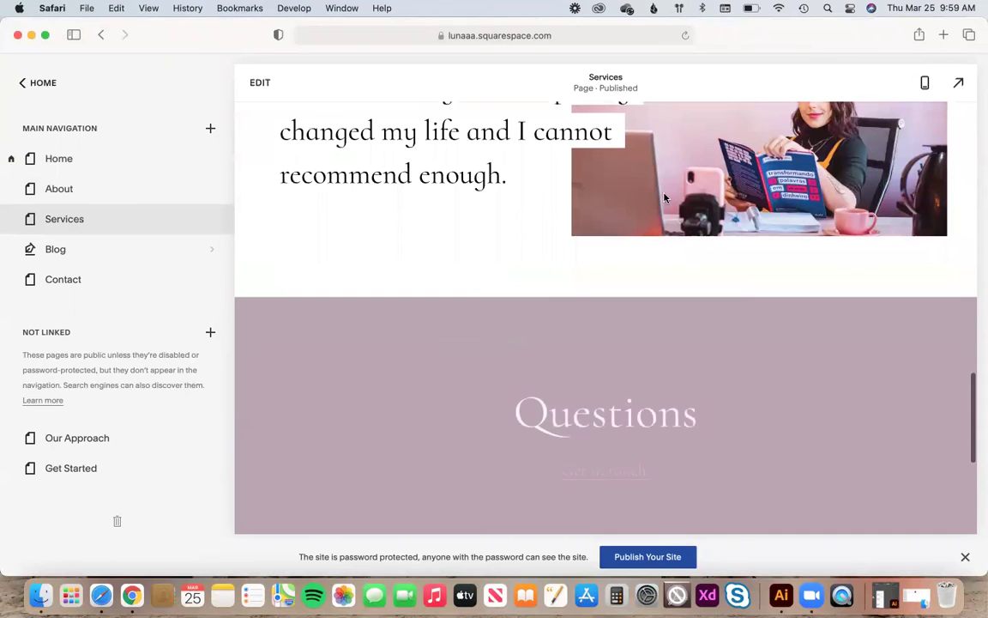
scroll(577, 348, "down", 3)
scroll(577, 348, "down", 4)
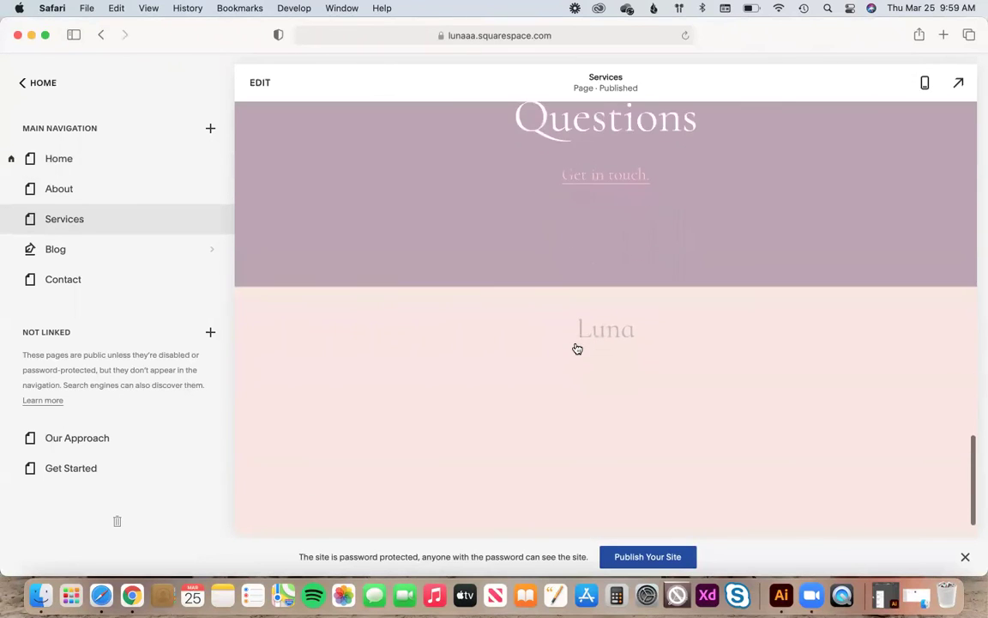
scroll(576, 348, "up", 7)
scroll(577, 347, "up", 15)
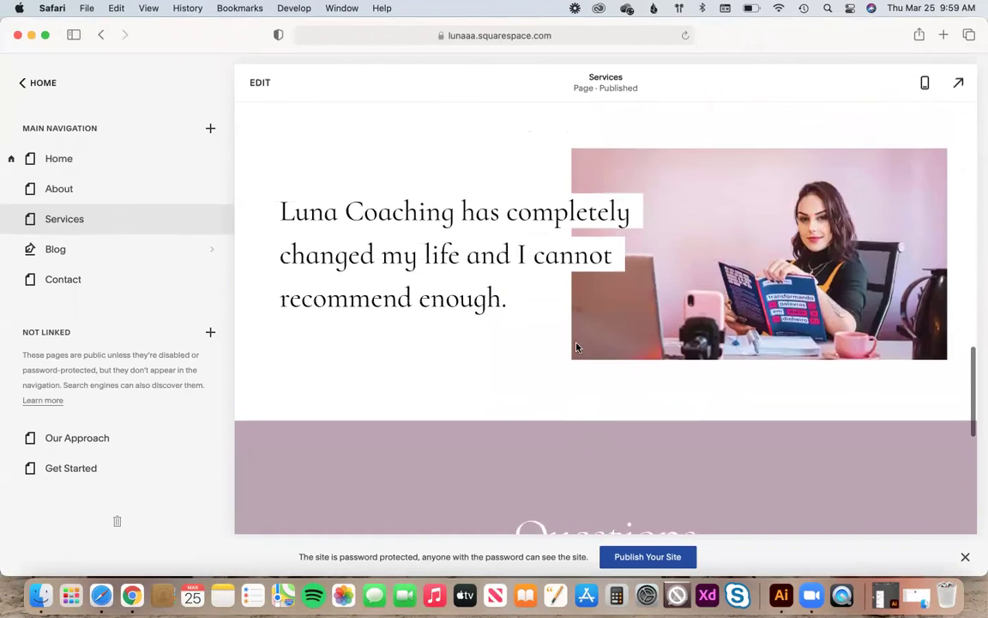
scroll(577, 347, "up", 3)
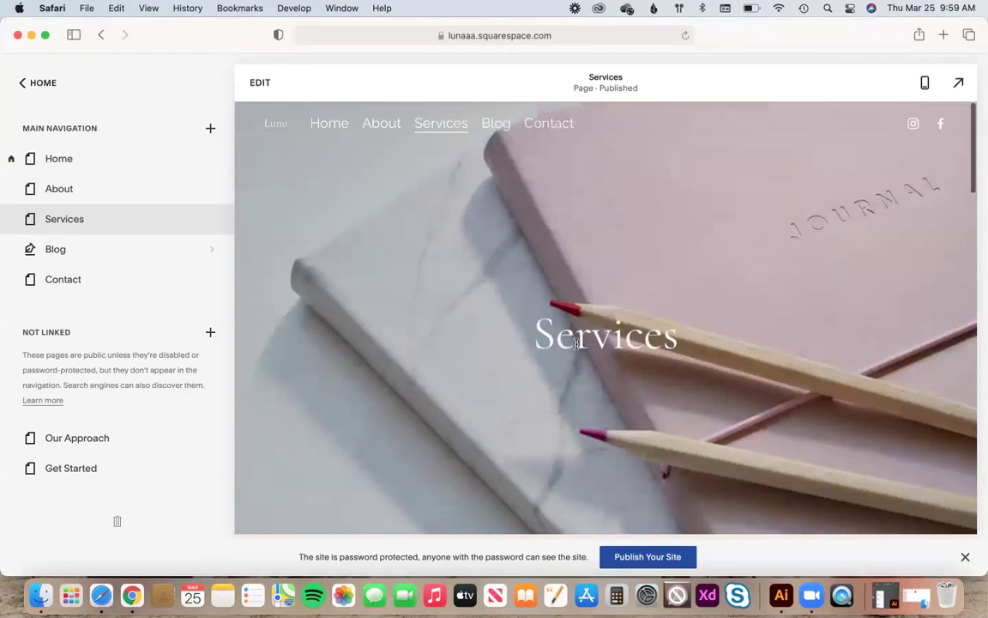
Open the Blog page in the site preview and look through its post previews.
left_click(495, 125)
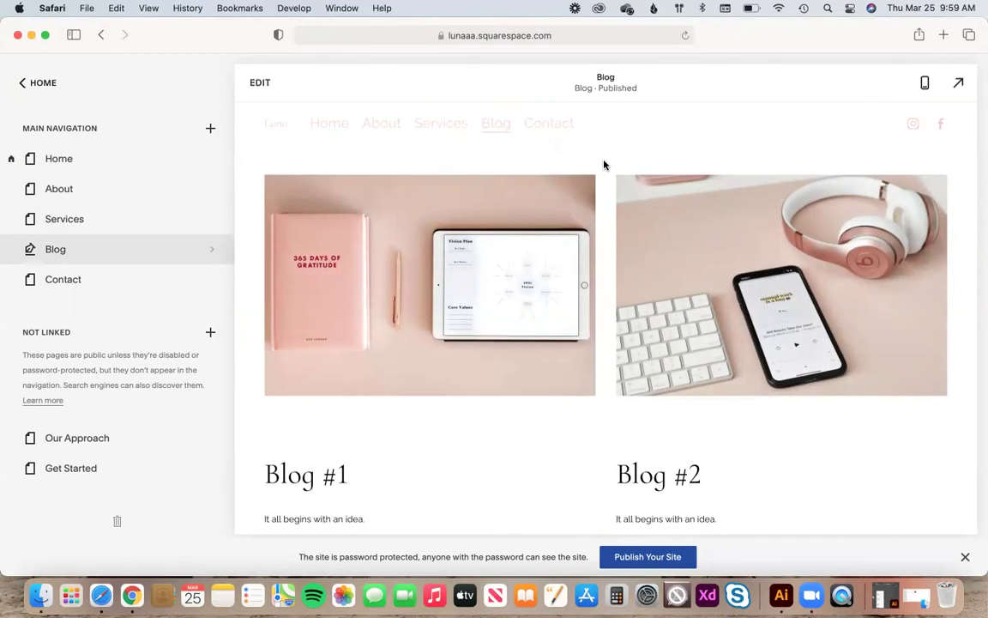
scroll(604, 164, "down", 5)
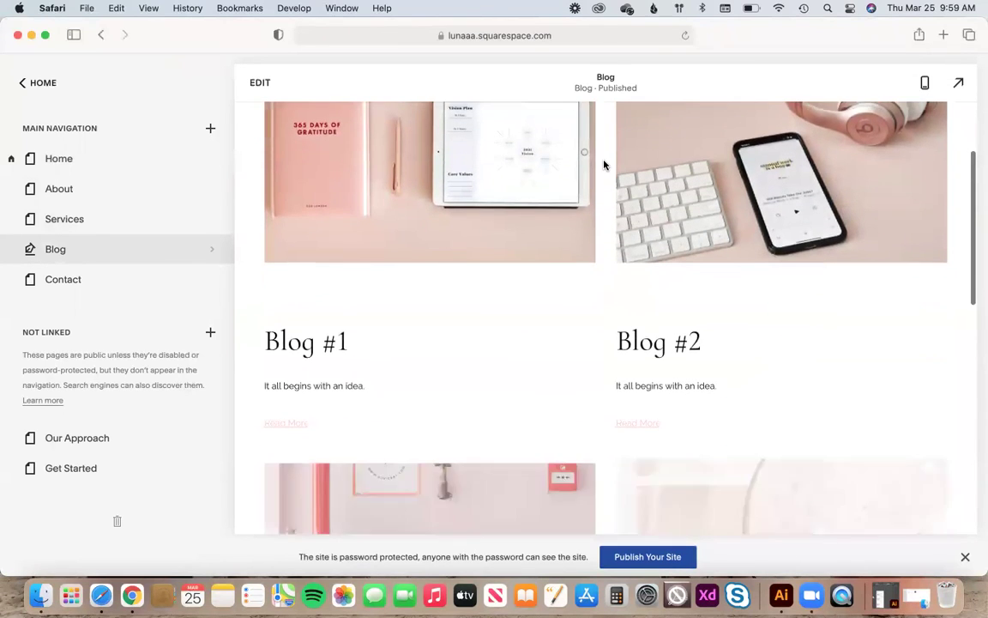
scroll(604, 165, "down", 7)
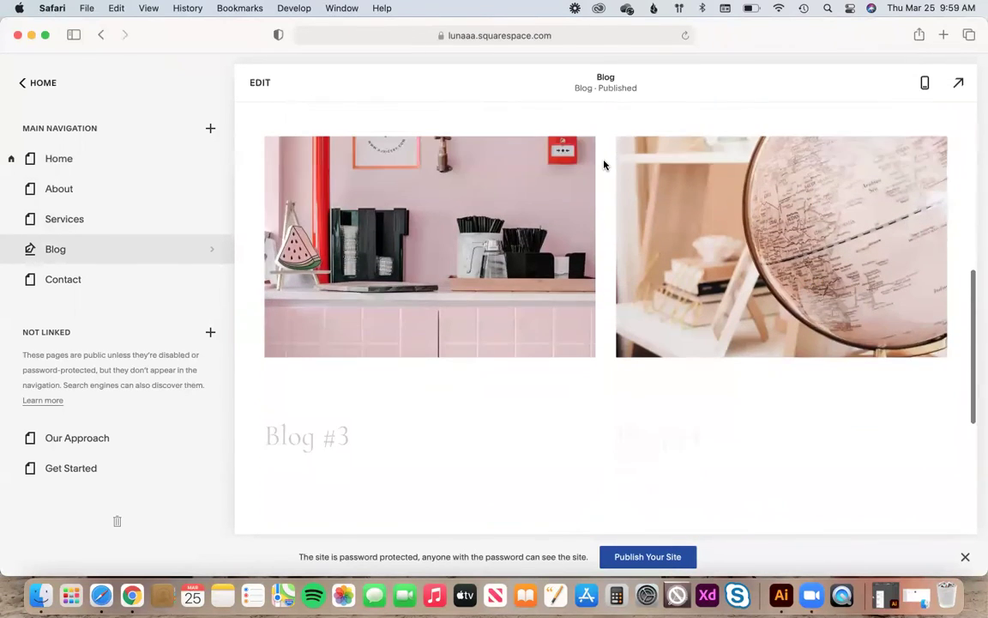
scroll(604, 165, "up", 10)
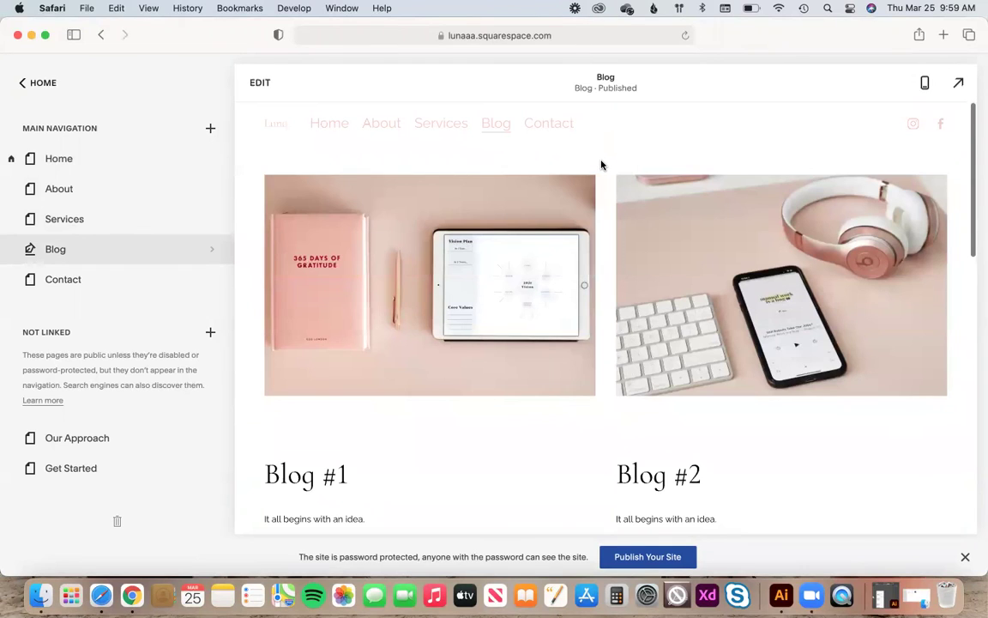
View the Contact page with its contact details and form, and return to the site's Home page.
left_click(553, 132)
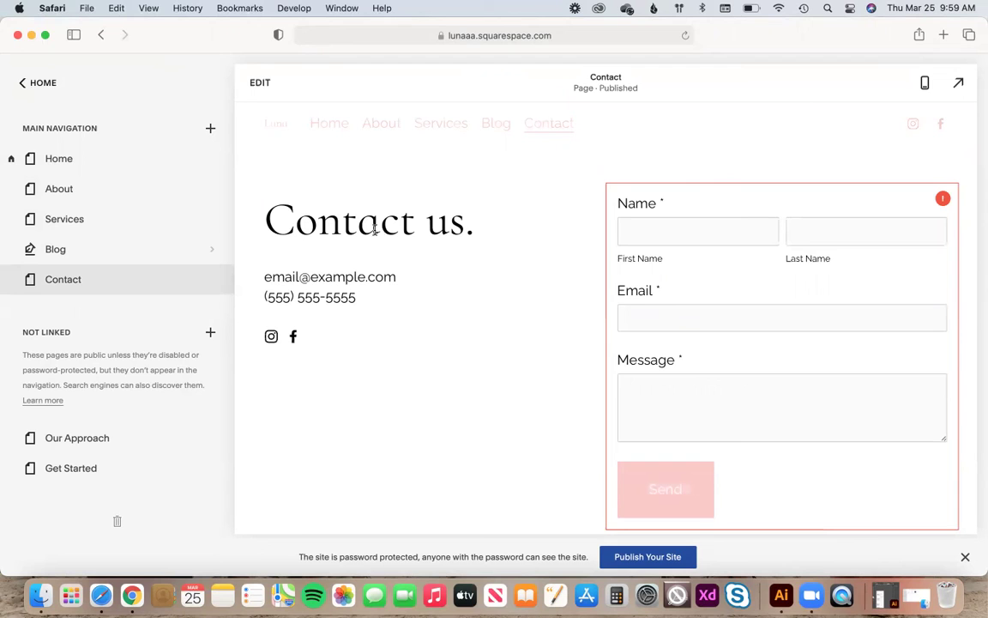
left_click(339, 126)
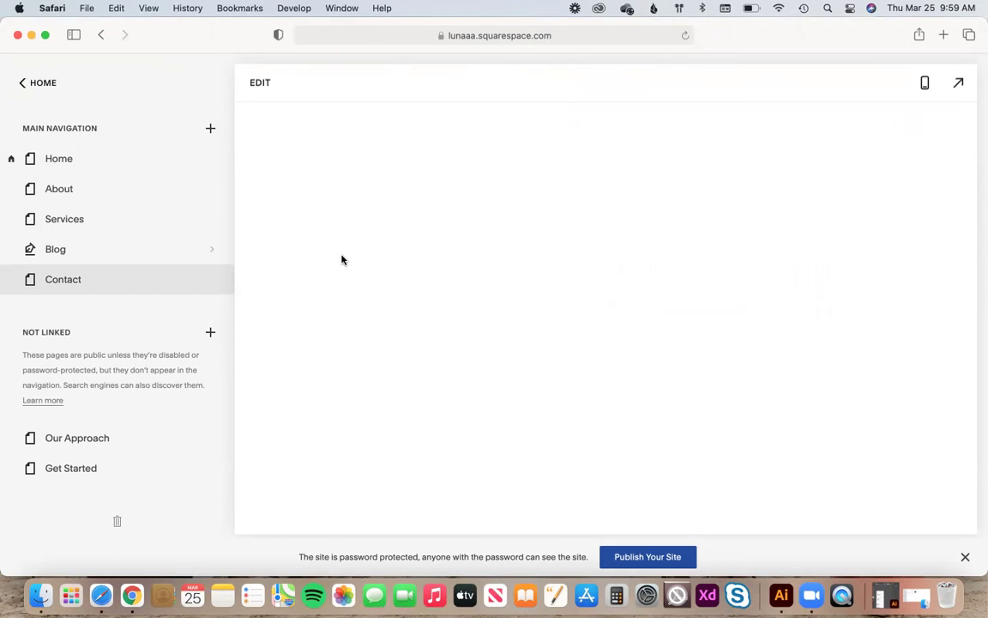